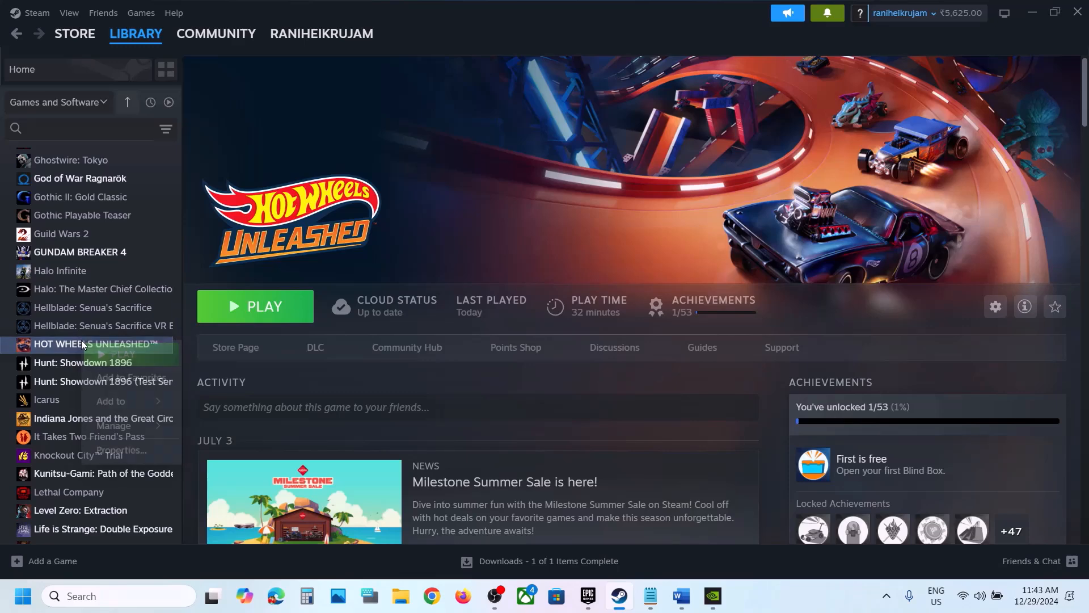
# Set the launch options of HOT WHEELS UNLEASHED to -dx11 and close its properties
pyautogui.click(136, 447)
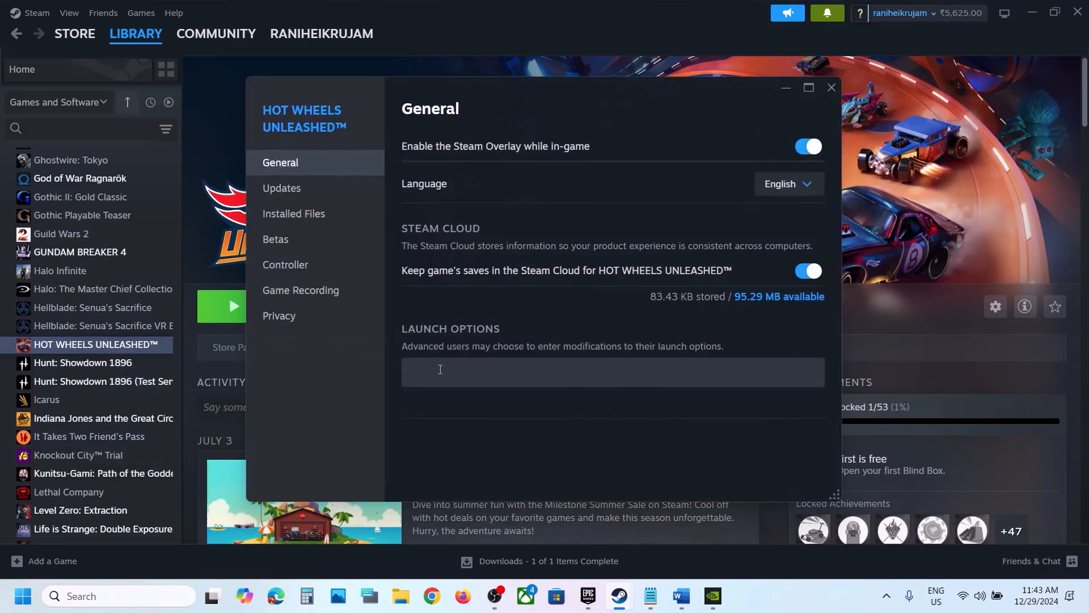
pyautogui.click(440, 369)
pyautogui.write('-dx11')
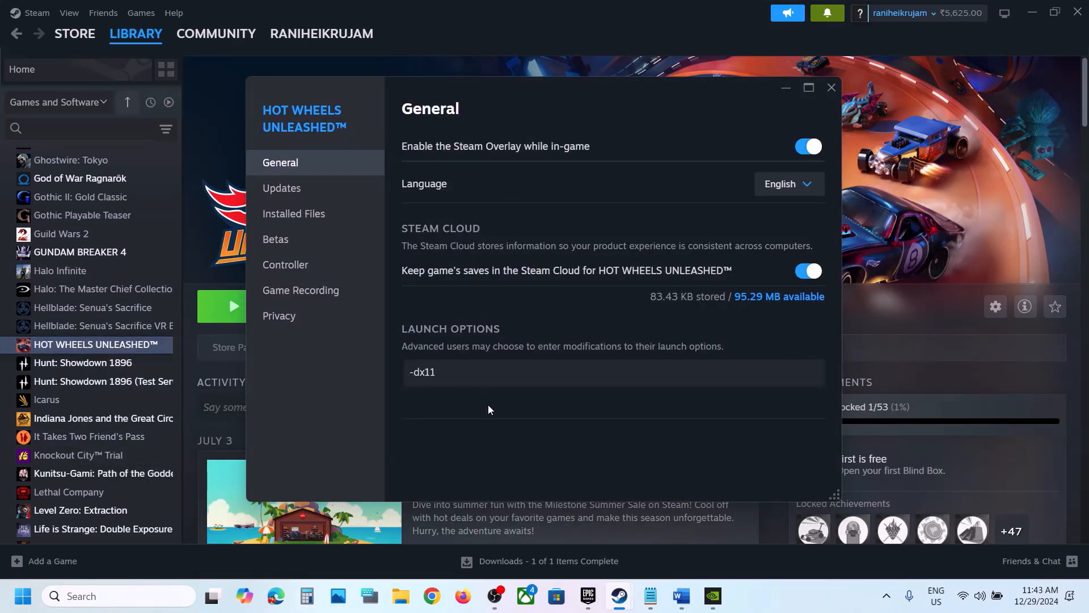
pyautogui.click(511, 439)
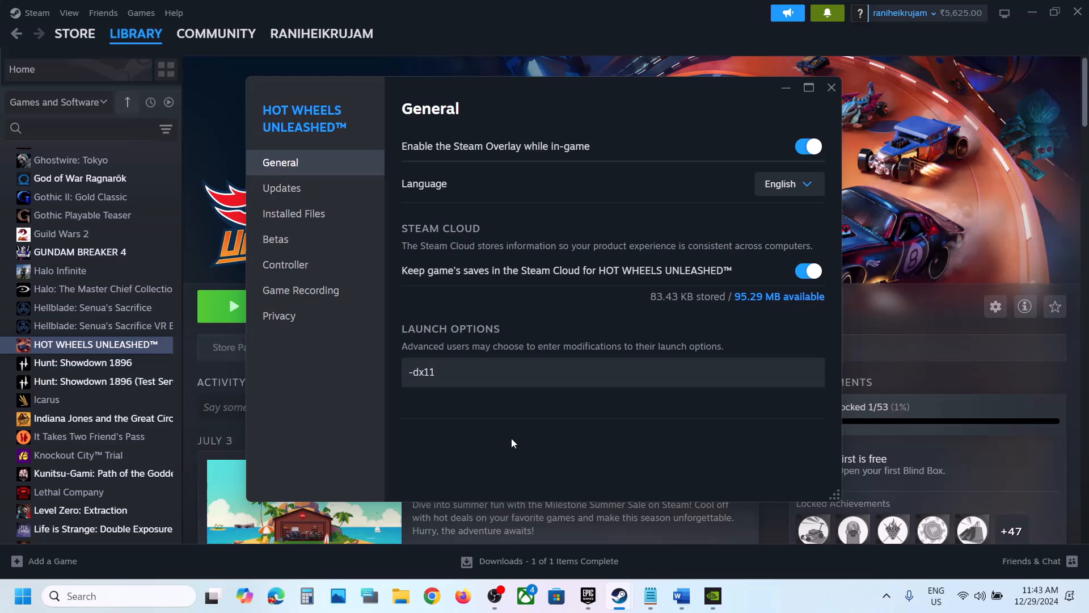
pyautogui.click(832, 88)
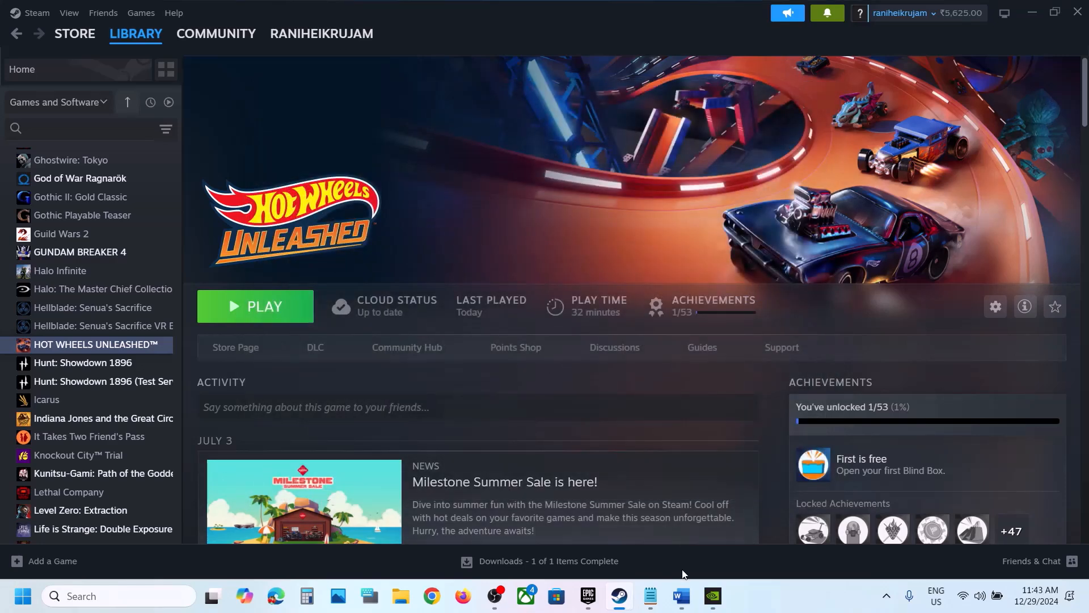
# Switch to the Word notes, copy the -vulkan option from Step 1, and minimize the document
pyautogui.click(681, 590)
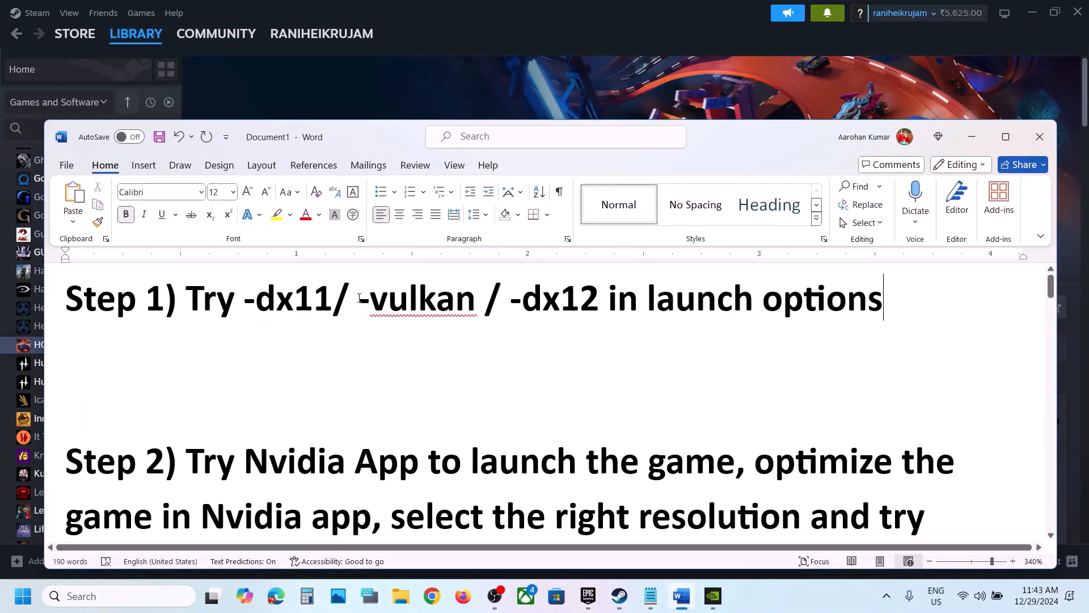
pyautogui.moveTo(360, 301); pyautogui.dragTo(484, 301)
pyautogui.hotkey('ctrl', 'c')
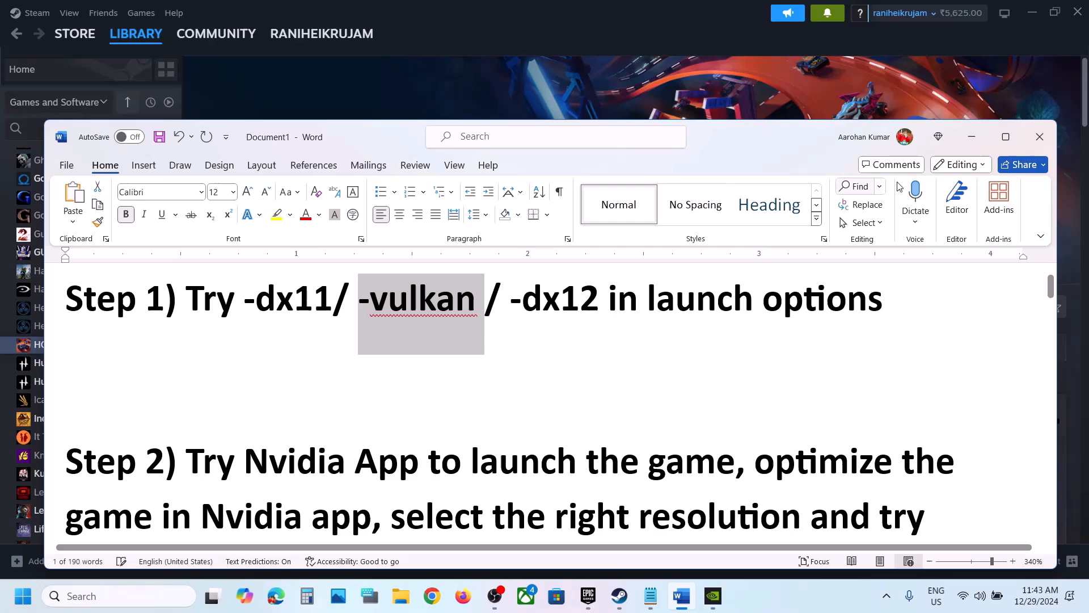
pyautogui.click(971, 137)
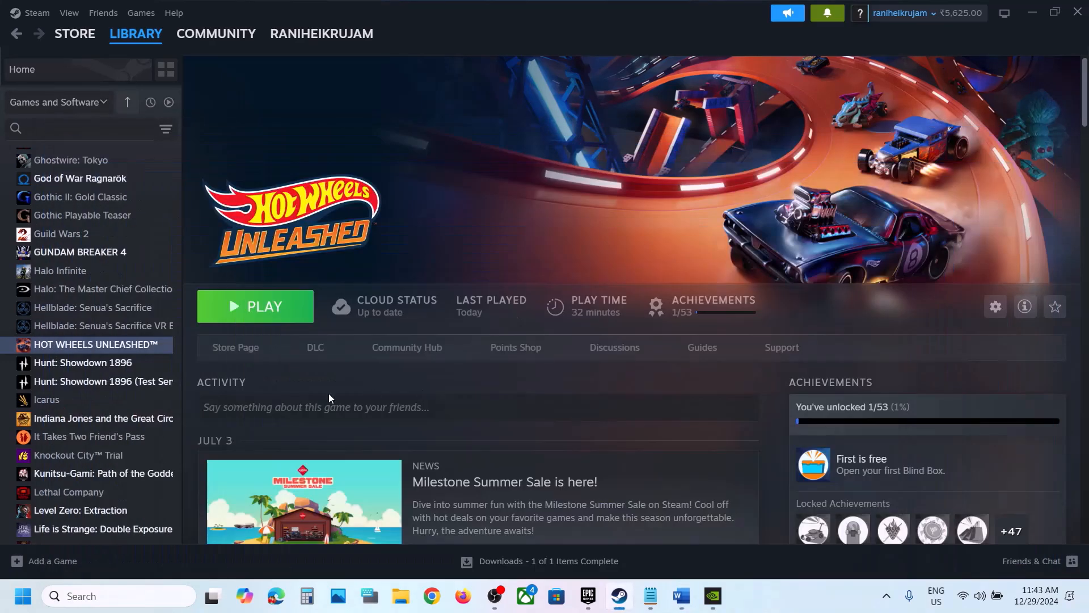
# Replace the launch options of HOT WHEELS UNLEASHED with the copied -vulkan and close its properties
pyautogui.rightClick(133, 347)
pyautogui.click(170, 452)
pyautogui.click(482, 366)
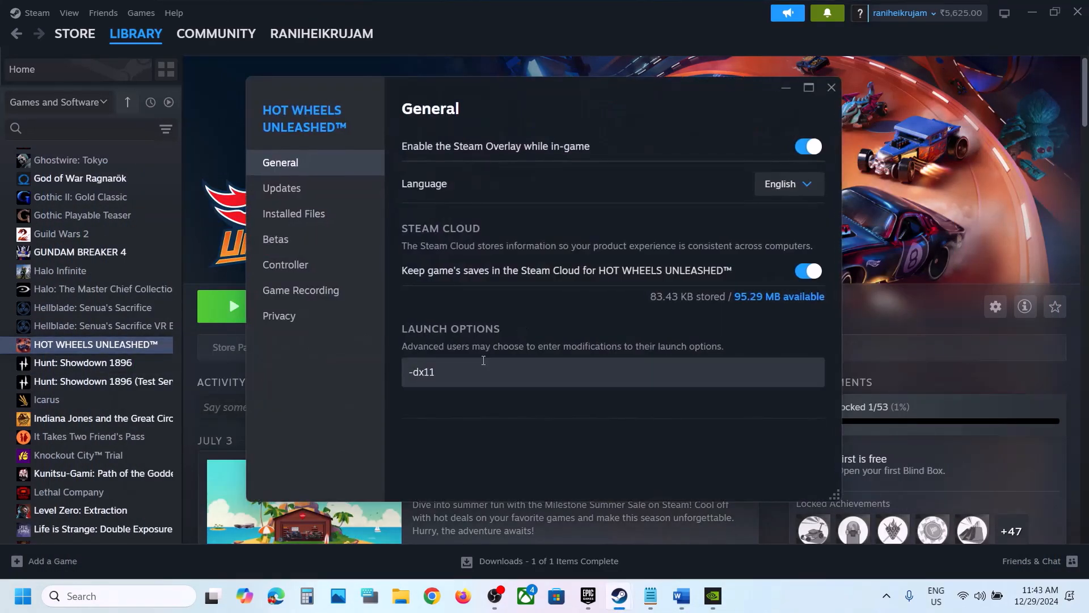
pyautogui.hotkey('ctrl', 'a')
pyautogui.hotkey('ctrl', 'v')
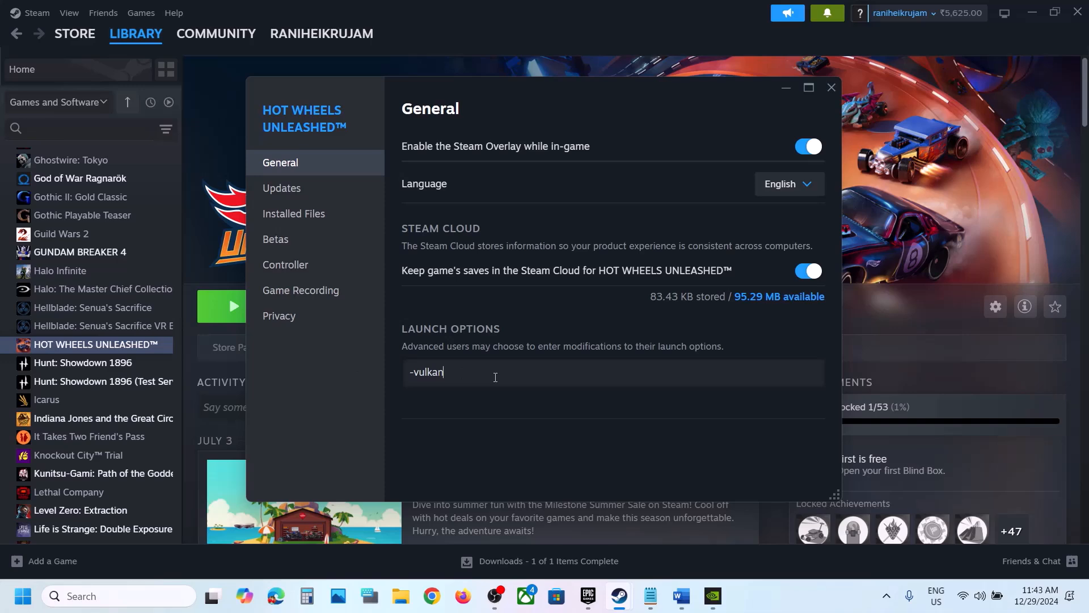
pyautogui.click(832, 87)
# Reopen the properties of HOT WHEELS UNLEASHED and change its launch options to -dx12
pyautogui.rightClick(147, 344)
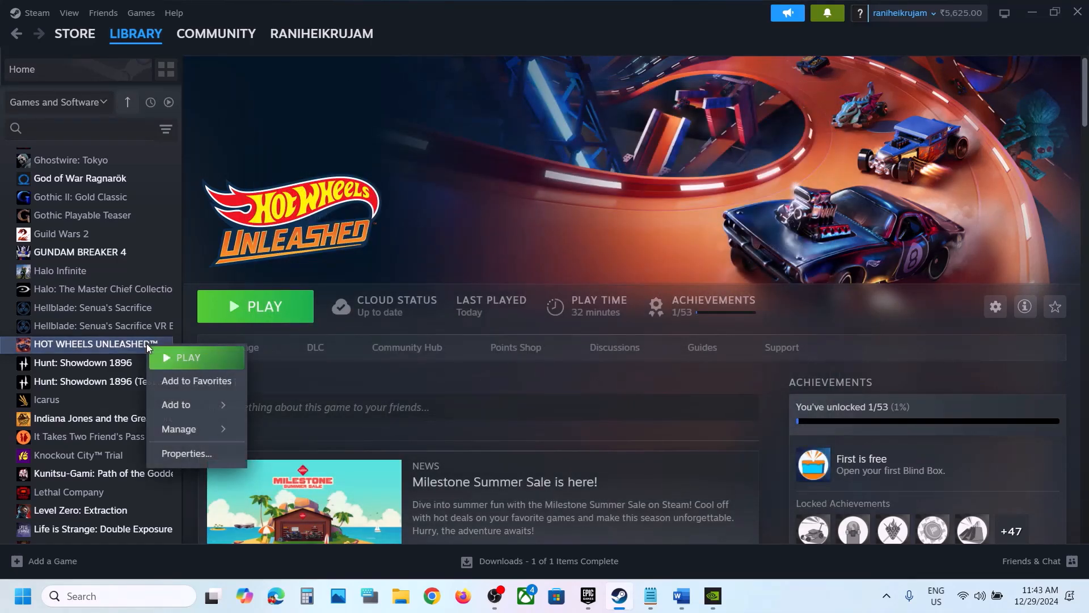
pyautogui.click(177, 449)
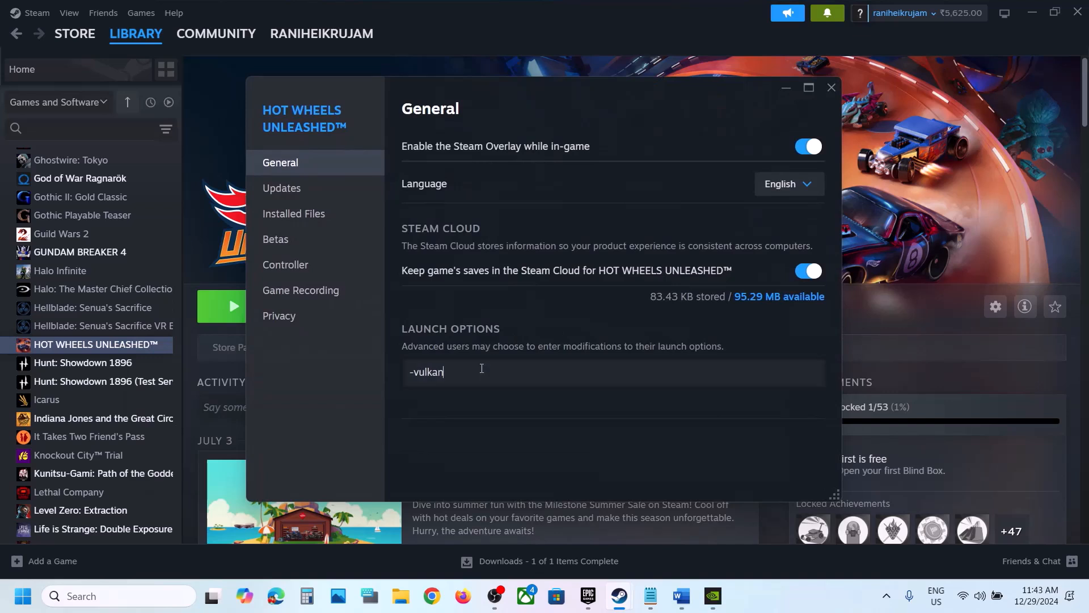
pyautogui.moveTo(481, 370); pyautogui.dragTo(389, 377)
pyautogui.write('-dx12')
pyautogui.click(458, 449)
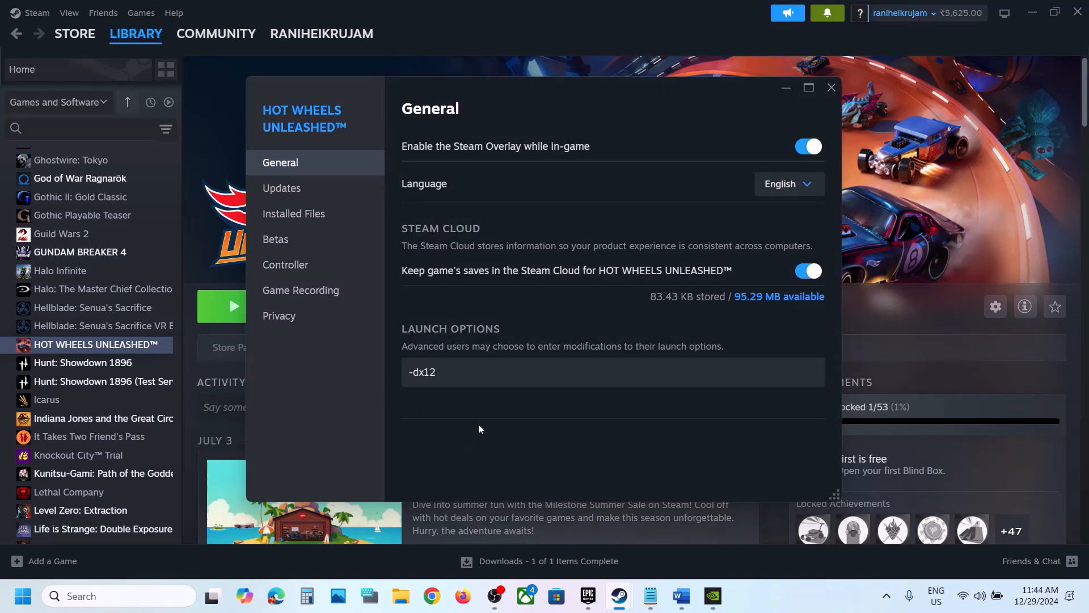
# Clear the launch options of HOT WHEELS UNLEASHED and close its properties
pyautogui.moveTo(454, 372); pyautogui.dragTo(383, 375)
pyautogui.press('BackSpace')
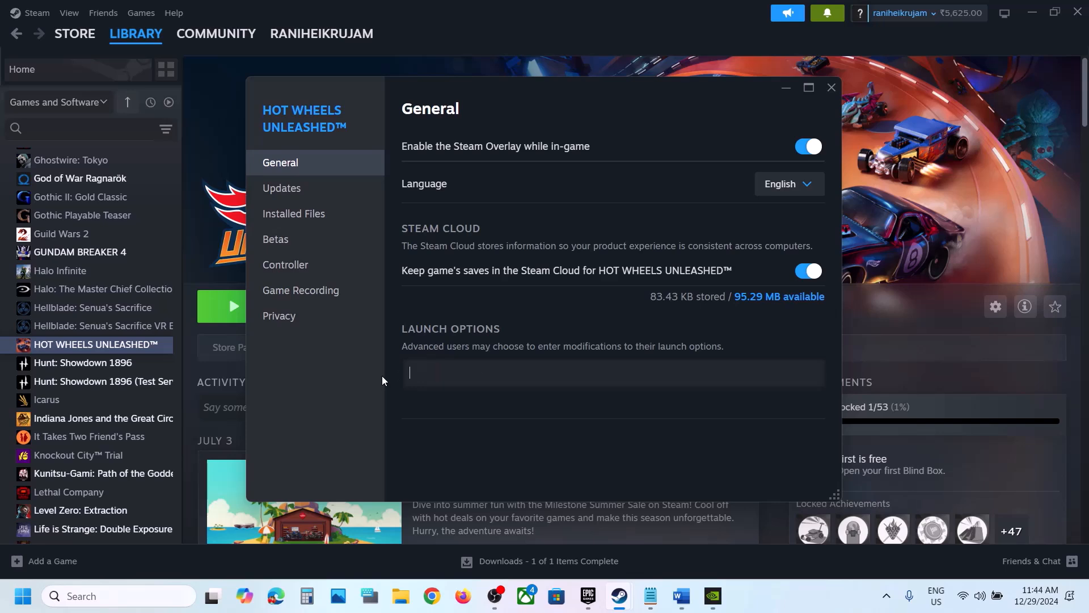
pyautogui.click(504, 450)
pyautogui.click(831, 88)
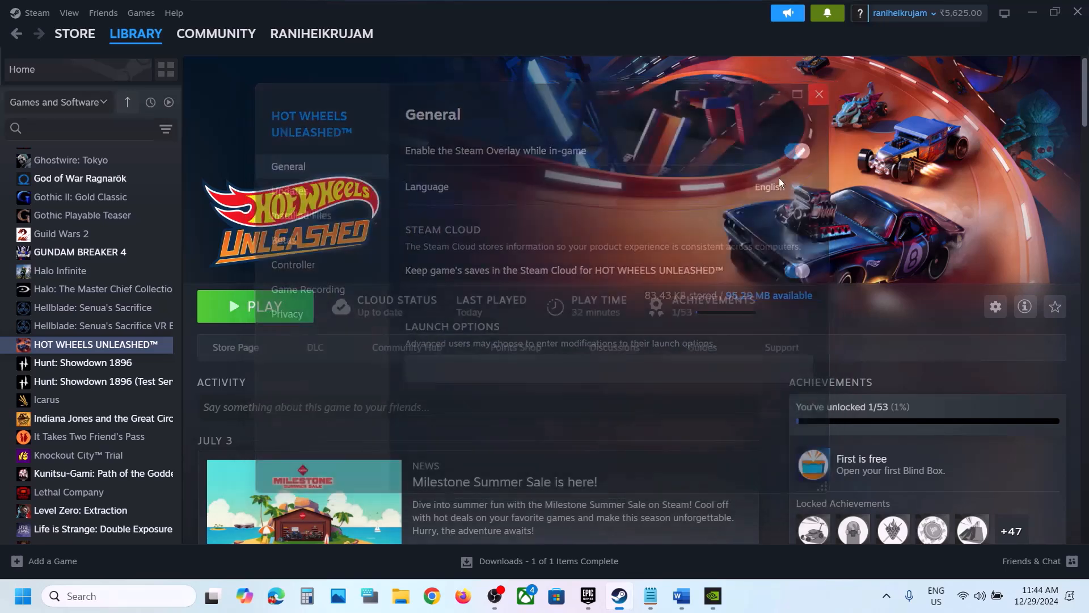
# Switch to the Word notes and highlight the Step 2 instruction about launching the game with the Nvidia App
pyautogui.click(681, 595)
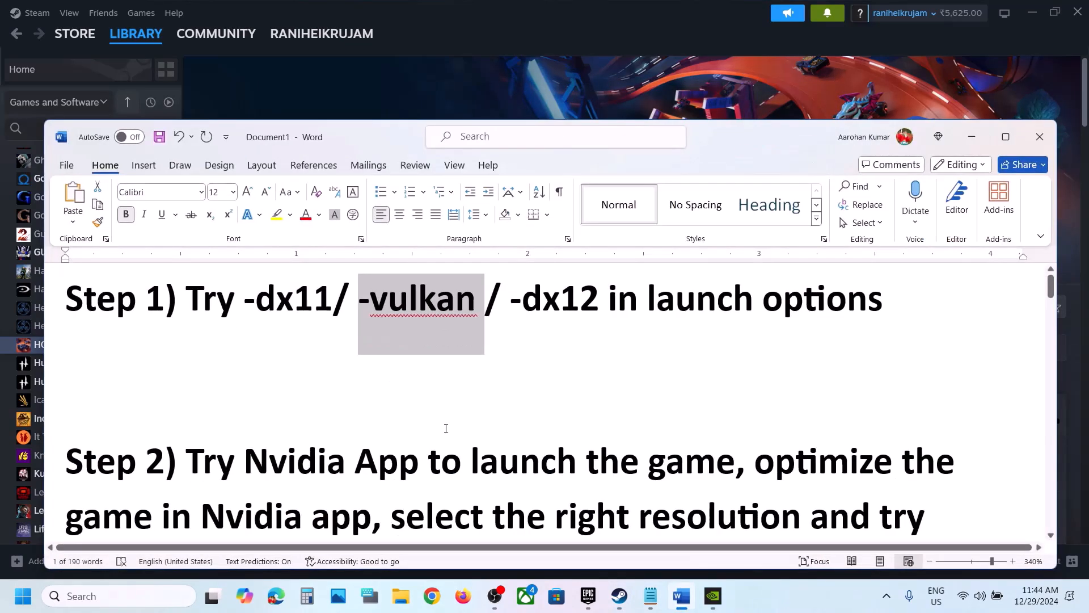
pyautogui.scroll(-3, 448, 425)
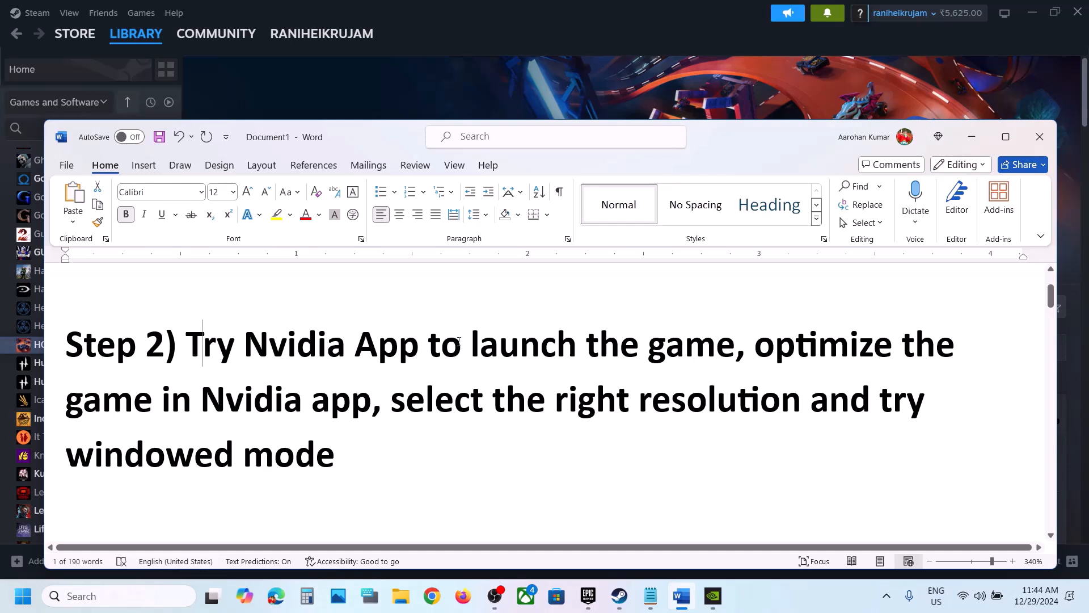
pyautogui.moveTo(458, 341); pyautogui.dragTo(707, 350)
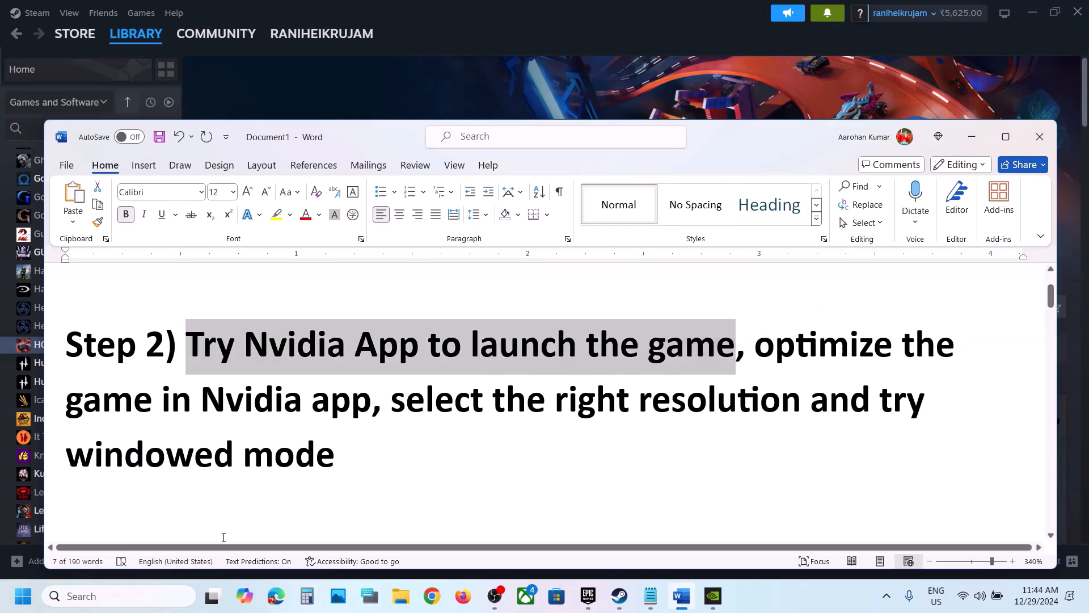
# Open the NVIDIA app and optimize HOT WHEELS UNLEASHED in its graphics program settings
pyautogui.click(133, 595)
pyautogui.write('nvid')
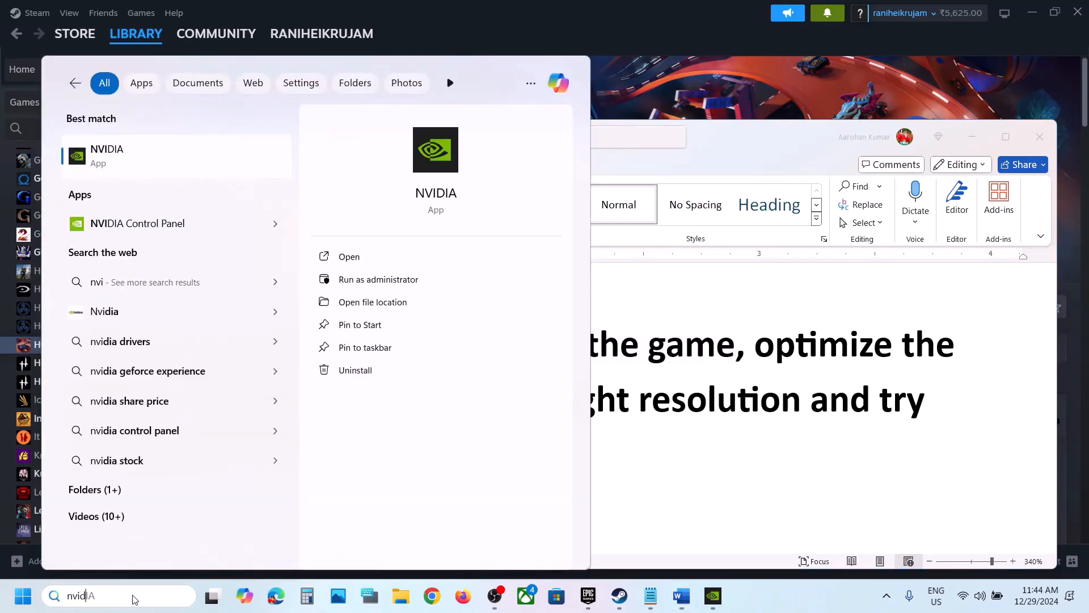
pyautogui.press('Return')
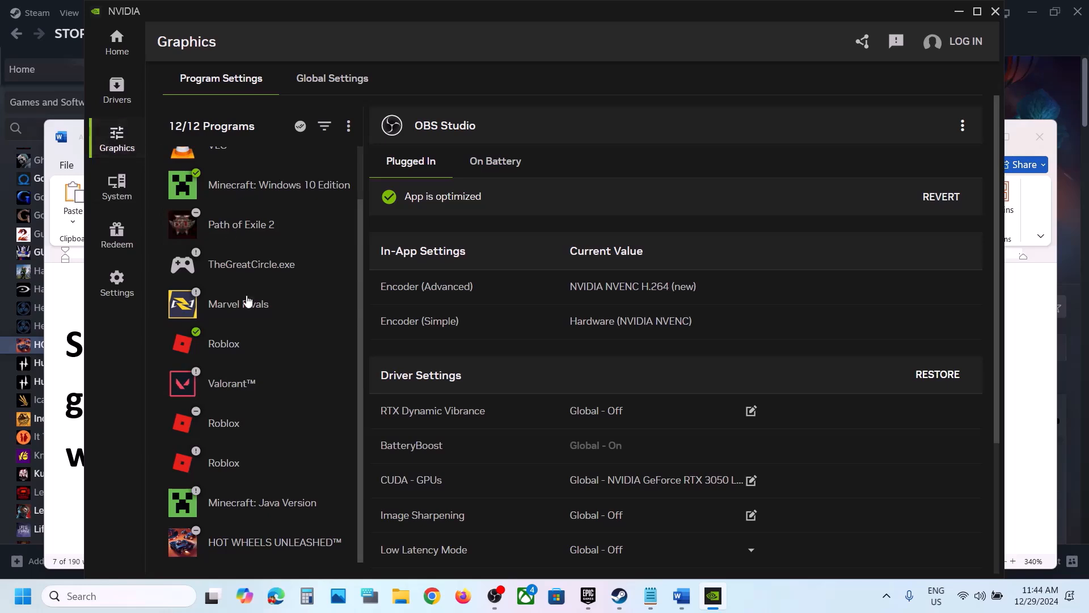
pyautogui.click(260, 548)
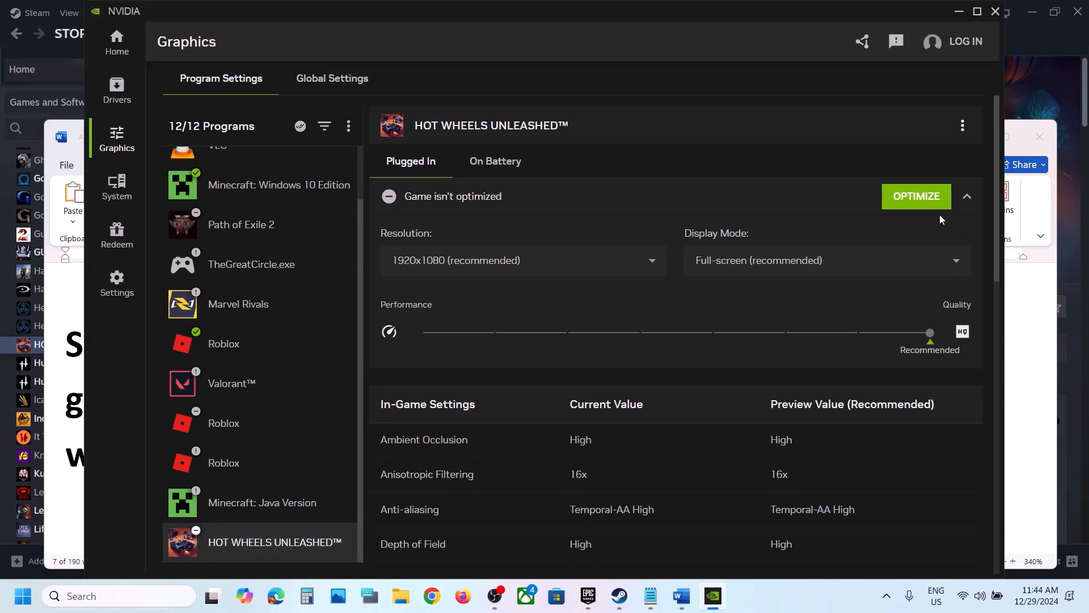
pyautogui.click(920, 208)
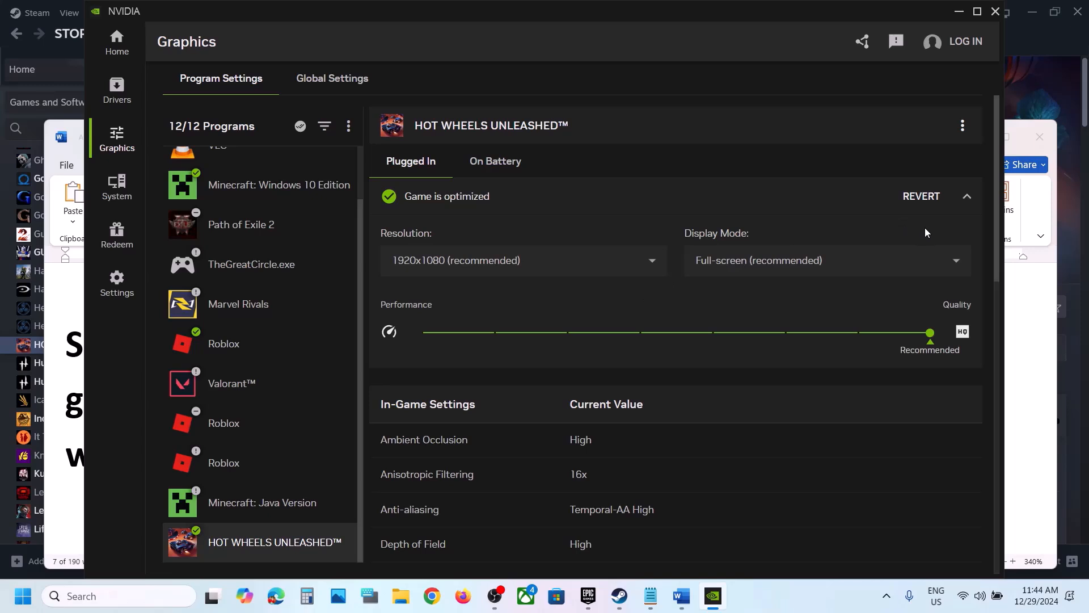
# Try the Windowed display mode for HOT WHEELS UNLEASHED and show the available resolutions
pyautogui.click(815, 259)
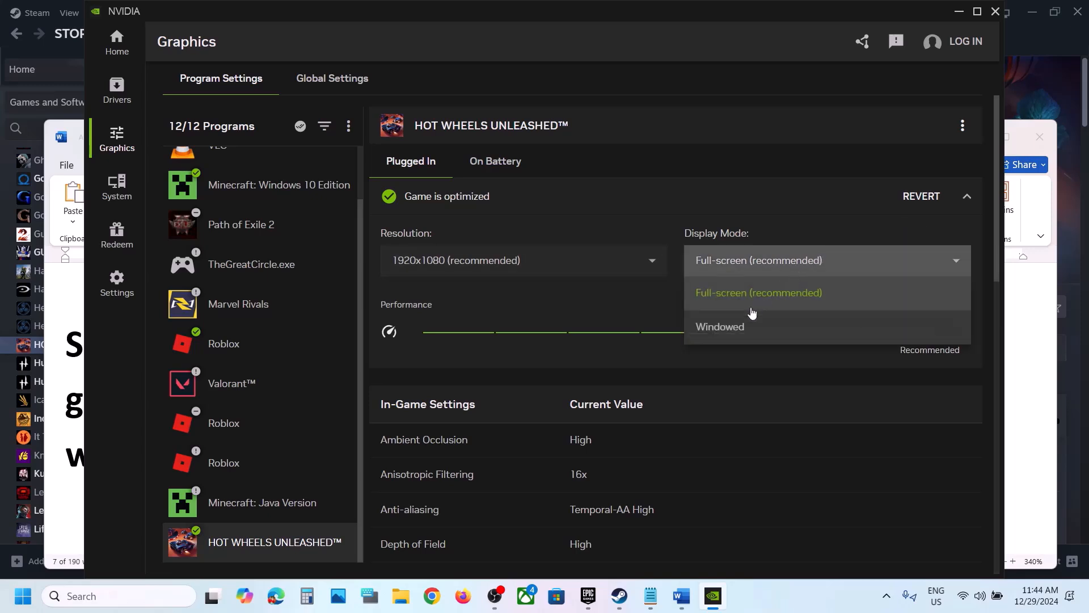
pyautogui.click(735, 328)
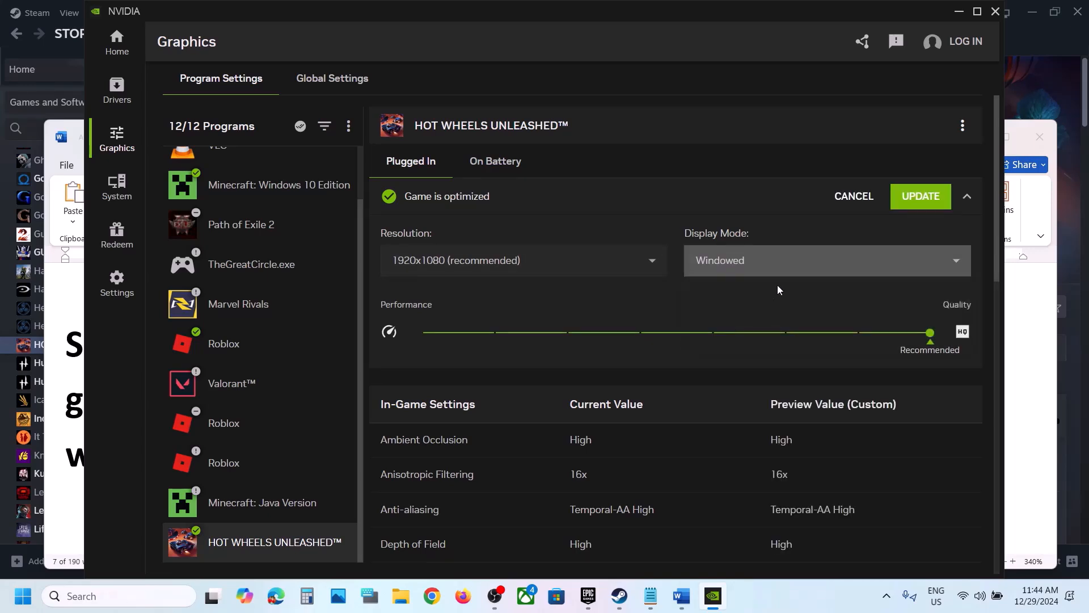
pyautogui.click(488, 266)
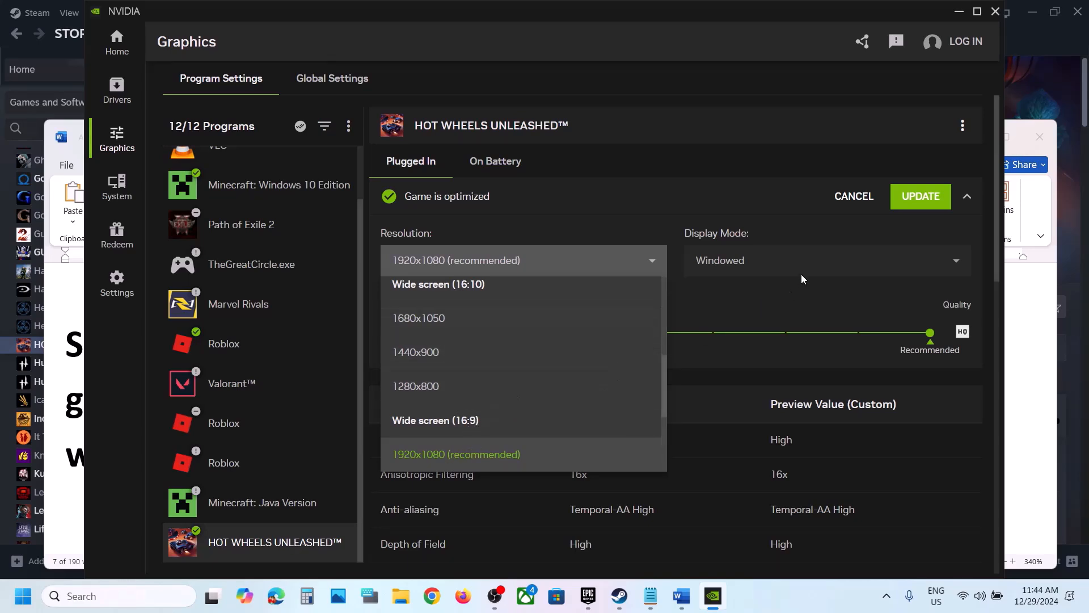
# Close the NVIDIA app and highlight the Step 3 power plan instruction in the Word notes
pyautogui.click(994, 11)
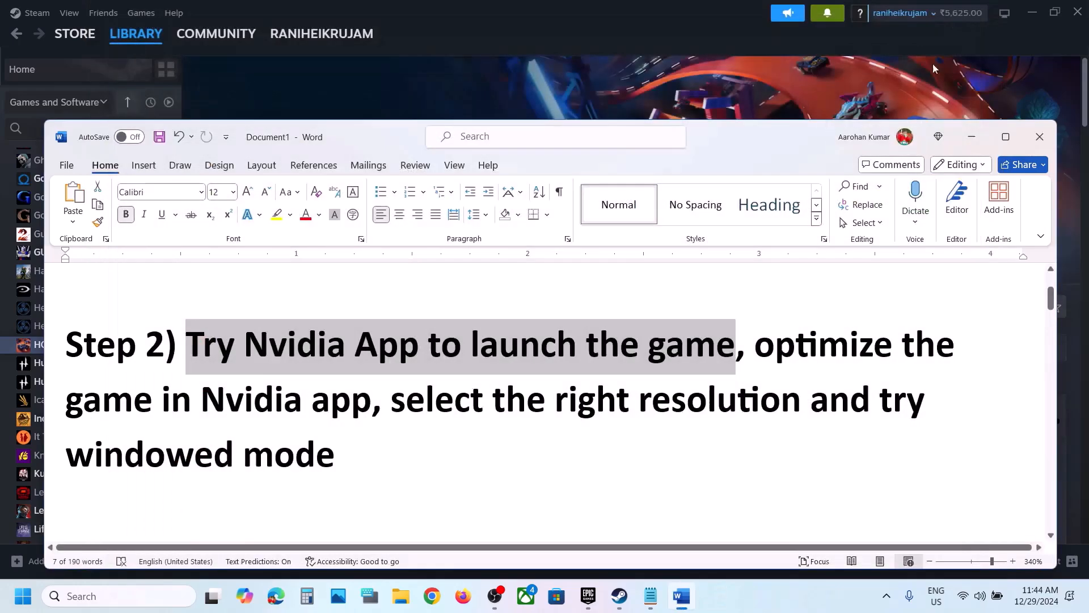
pyautogui.scroll(-5, 515, 459)
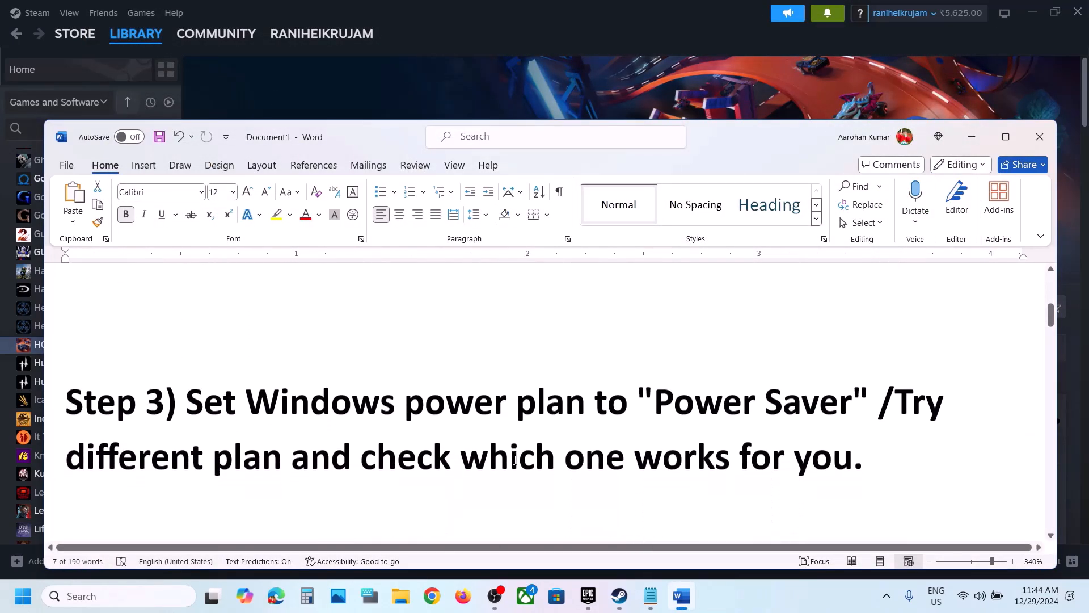
pyautogui.moveTo(203, 392); pyautogui.dragTo(760, 388)
# Open Power Options in the Control Panel to examine the power plans, and view the Power Saver.jpg picture
pyautogui.click(129, 604)
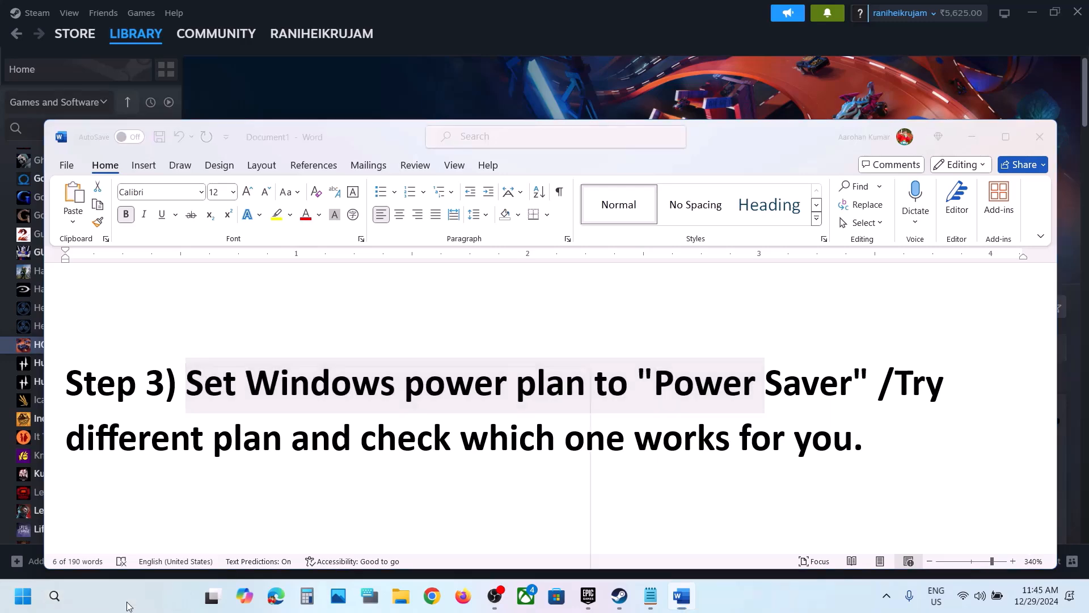
pyautogui.write('control')
pyautogui.press('Return')
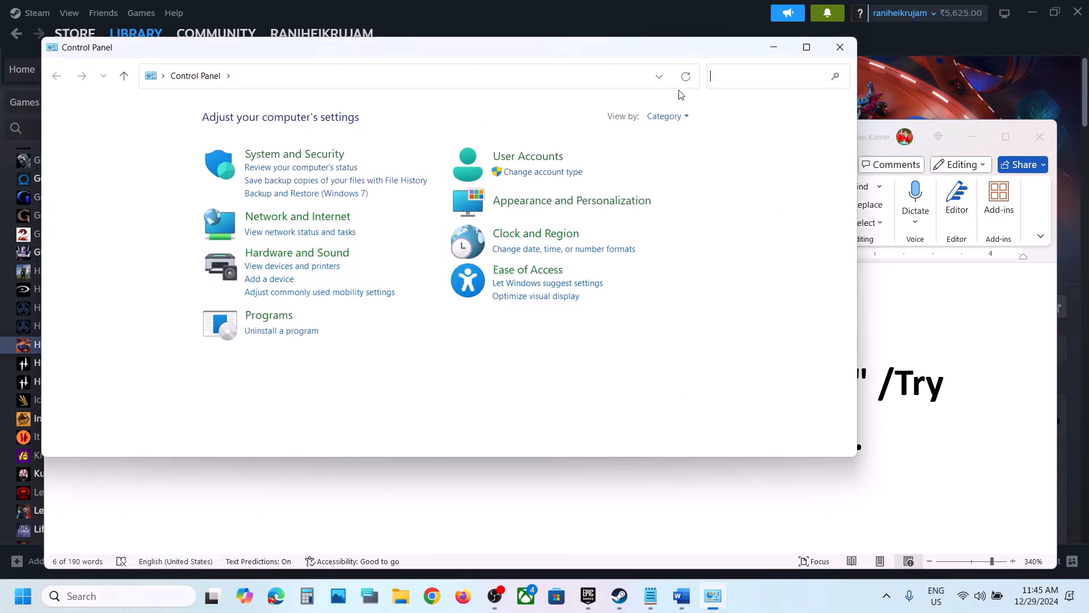
pyautogui.click(805, 49)
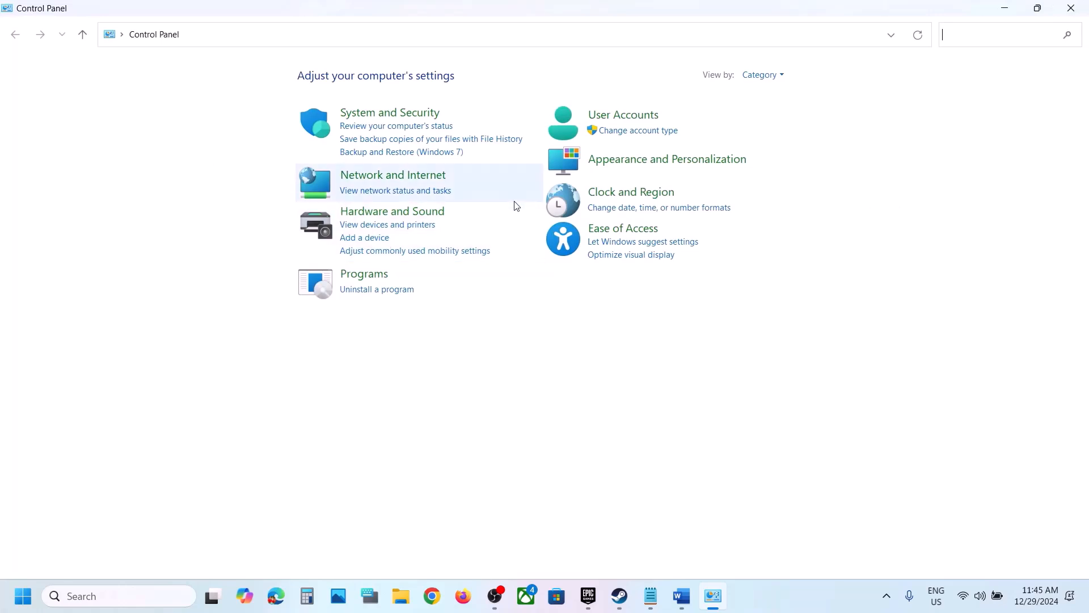
pyautogui.click(404, 211)
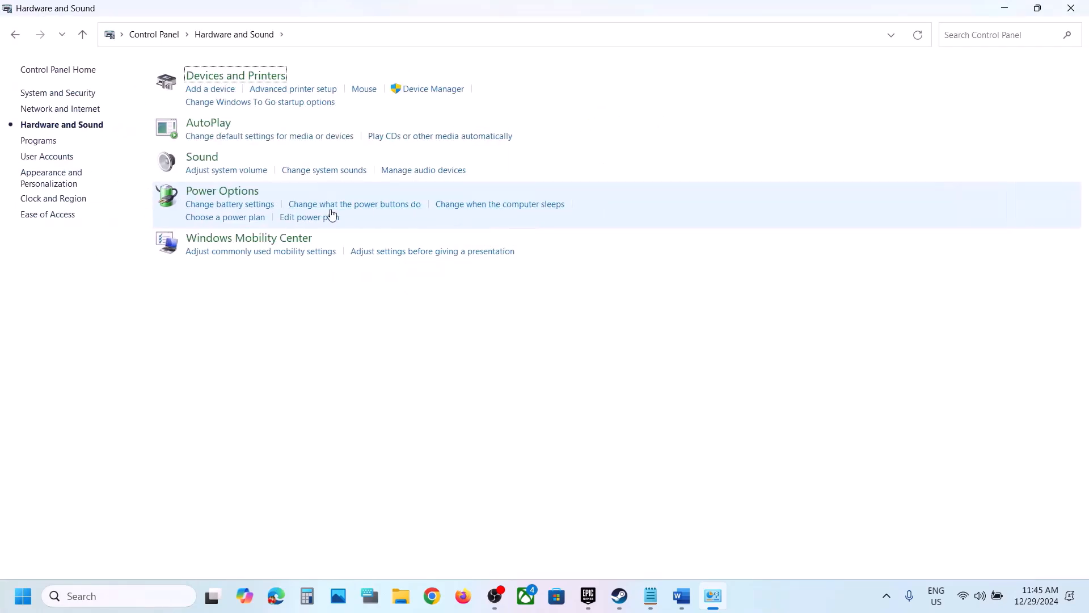
pyautogui.click(232, 192)
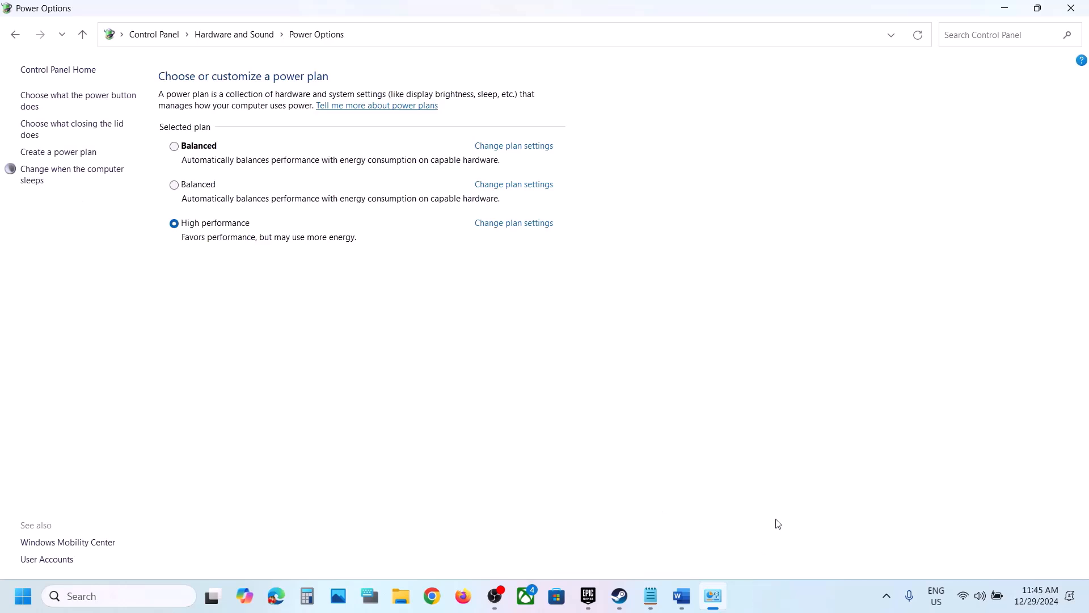
pyautogui.click(804, 602)
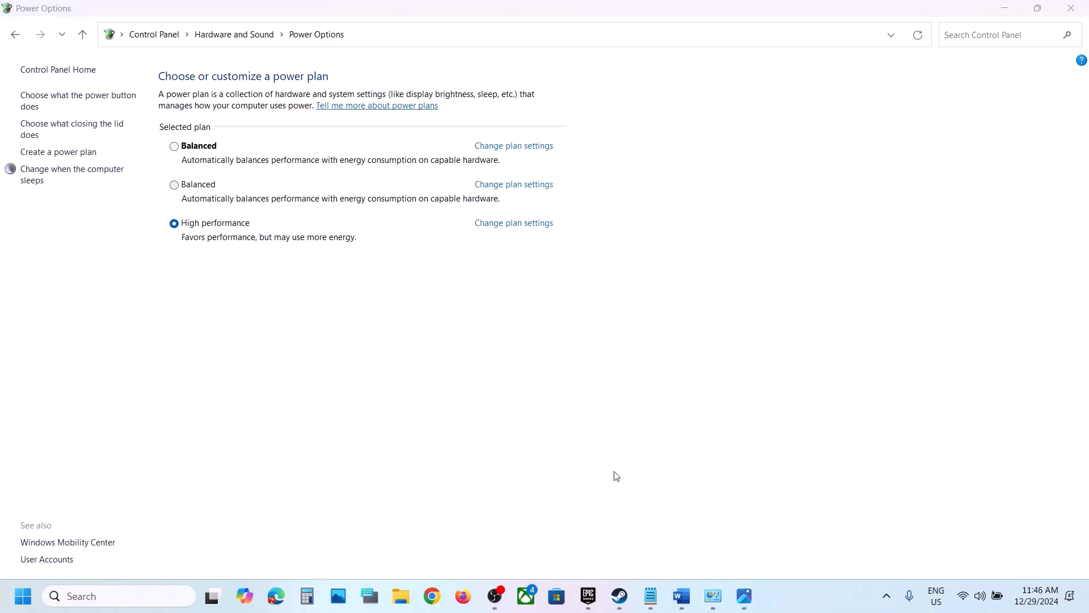
pyautogui.click(745, 595)
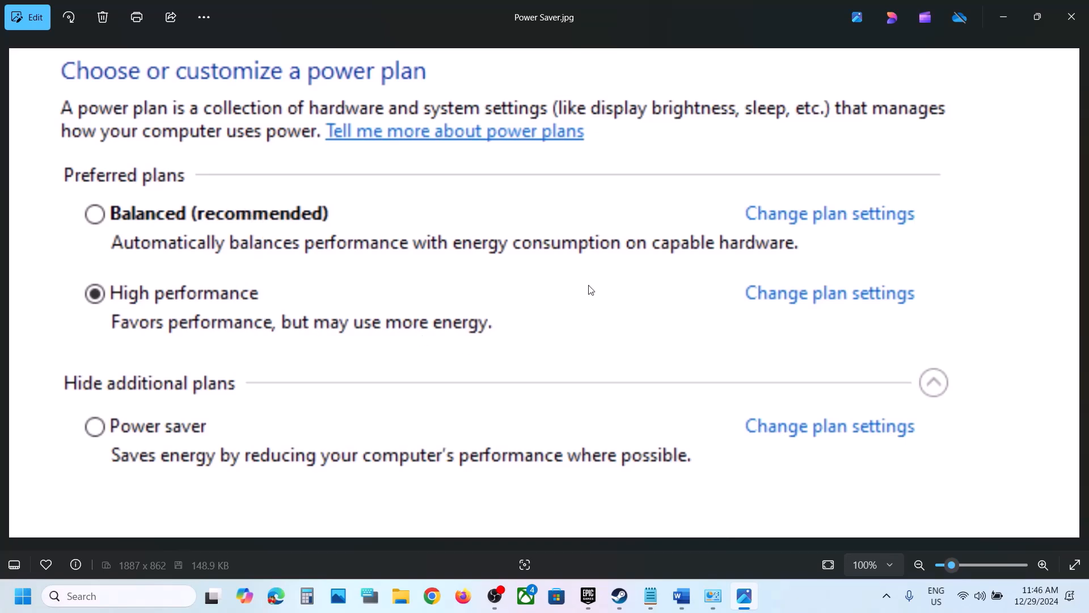
# Return to the Word notes and highlight the Step 4 instruction on clean installation of the graphics card driver
pyautogui.click(680, 604)
pyautogui.scroll(-1, 663, 417)
pyautogui.scroll(-4, 664, 417)
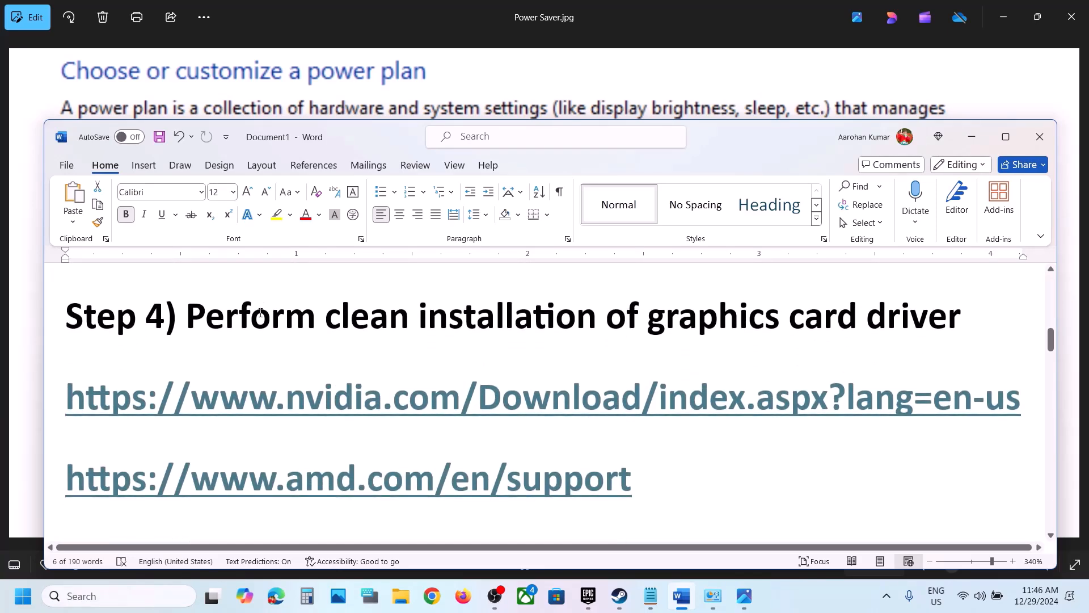
pyautogui.moveTo(187, 315); pyautogui.dragTo(938, 335)
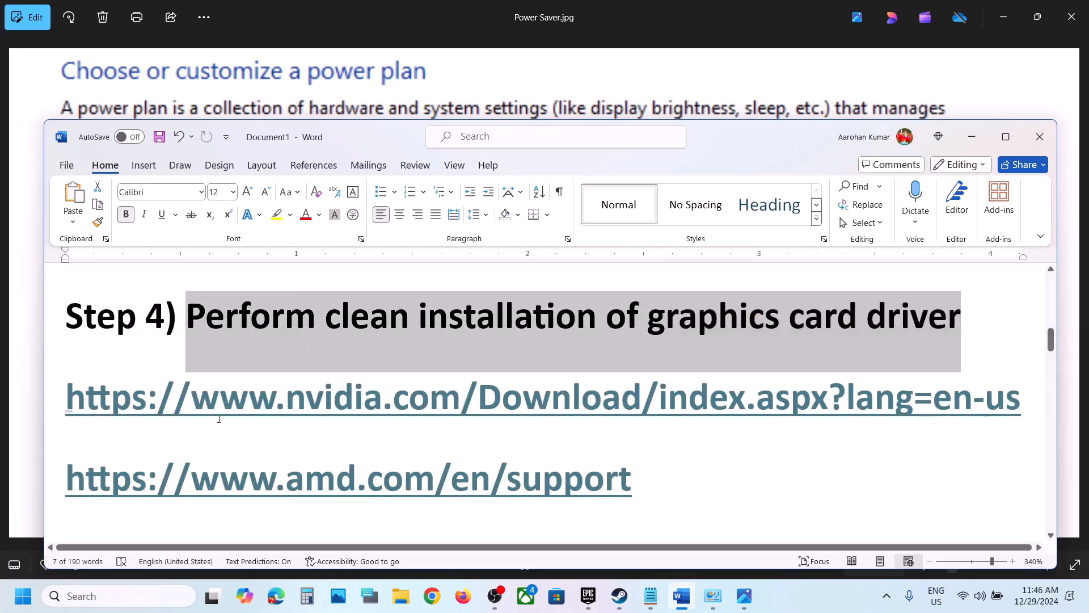
# Highlight the NVIDIA and AMD driver download links under Step 4 in the Word notes
pyautogui.moveTo(191, 397); pyautogui.dragTo(709, 400)
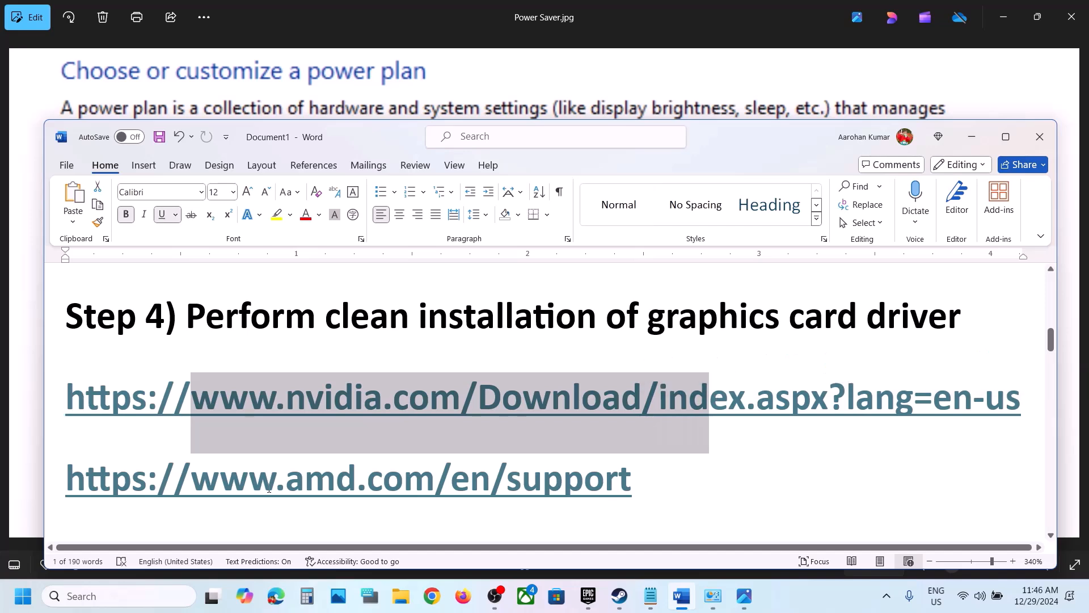
pyautogui.moveTo(221, 486); pyautogui.dragTo(631, 486)
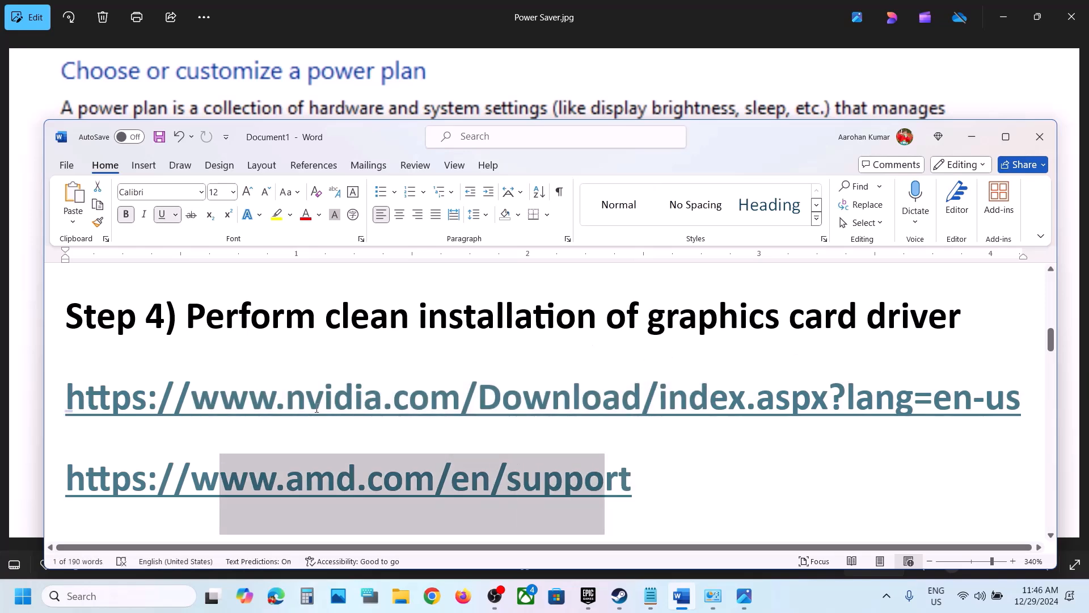
pyautogui.moveTo(324, 397); pyautogui.dragTo(602, 397)
# Switch to NVIDIA's driver page in Chrome, choose Windows 11 as the operating system, and search for matching GeForce drivers
pyautogui.click(797, 611)
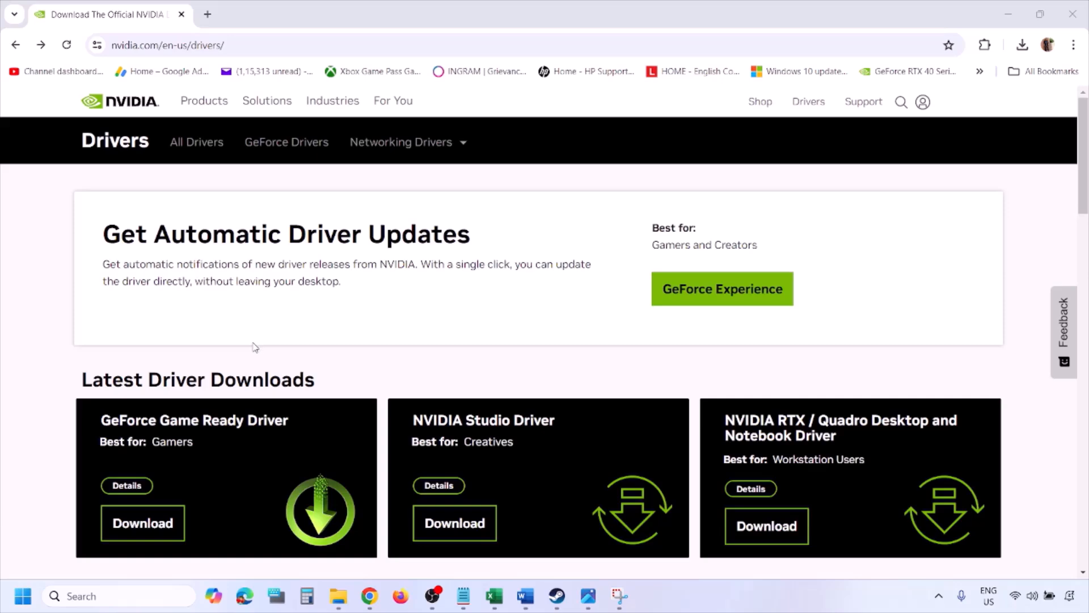
pyautogui.scroll(-8, 255, 347)
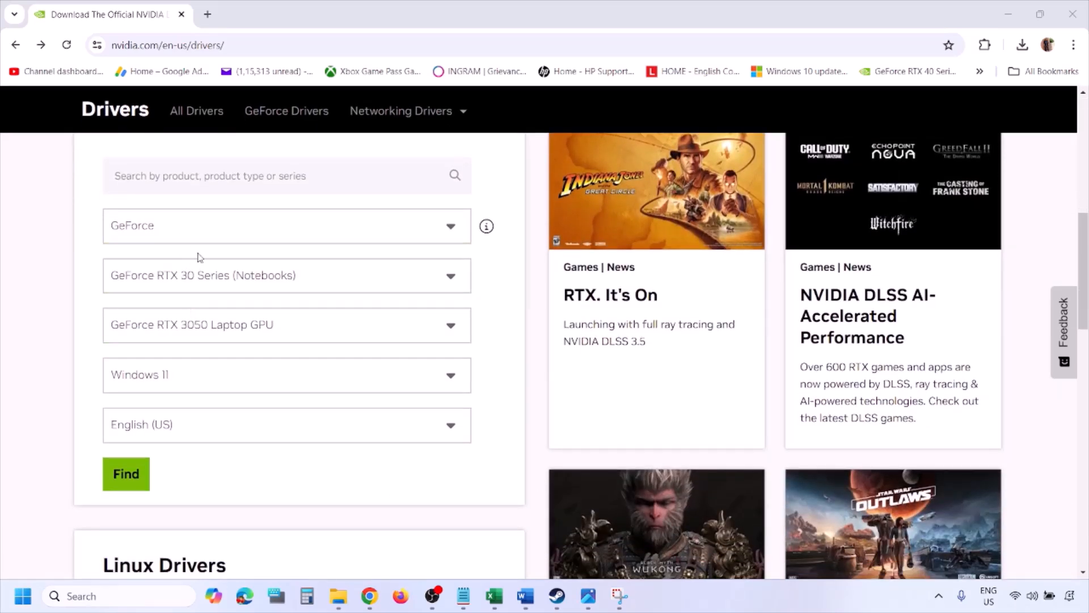
pyautogui.click(180, 378)
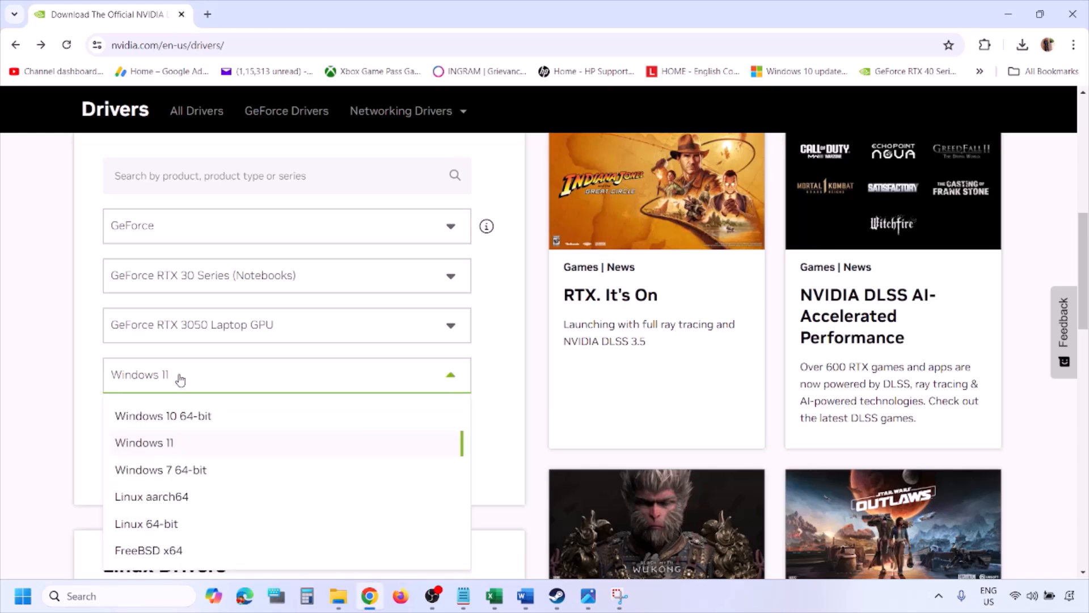
pyautogui.click(157, 444)
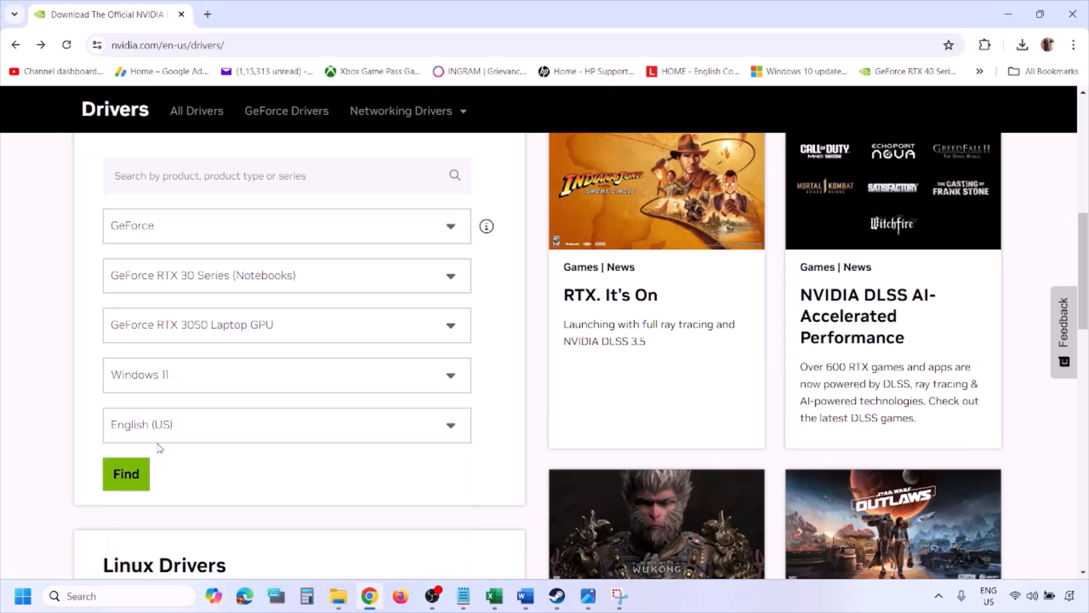
pyautogui.click(125, 475)
# View the pictures 1.png through 5.png on downloading the Game Ready driver and choosing a custom clean installation
pyautogui.click(588, 596)
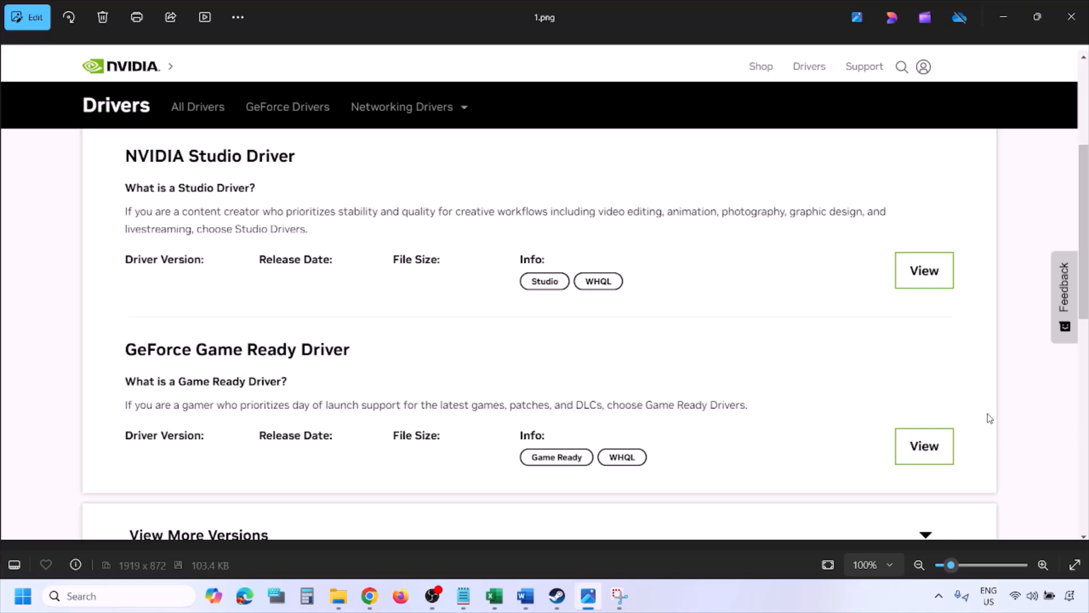
pyautogui.press('Right')
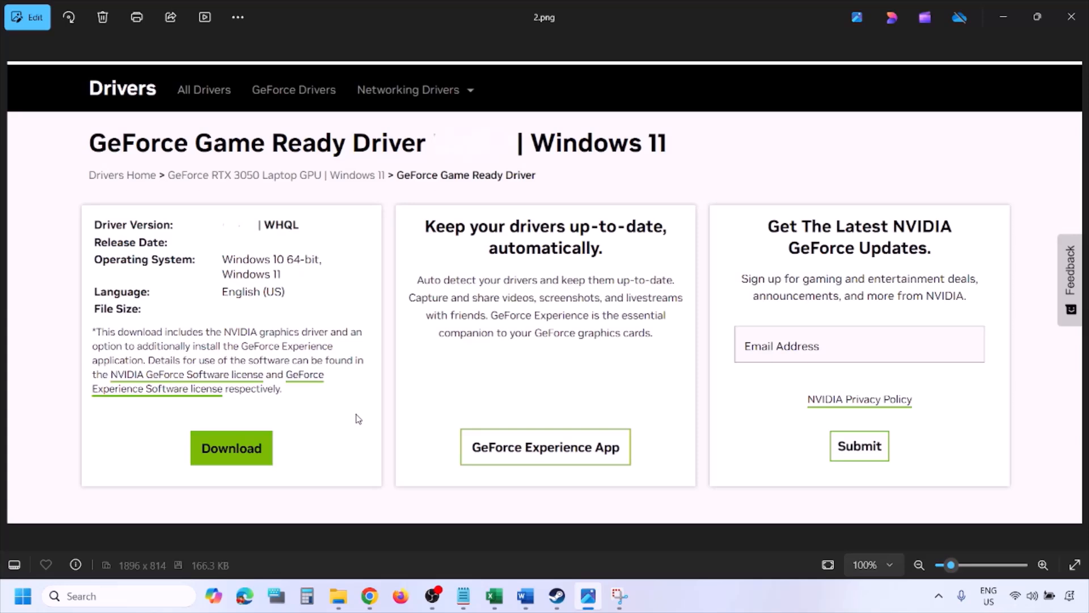
pyautogui.press('Right')
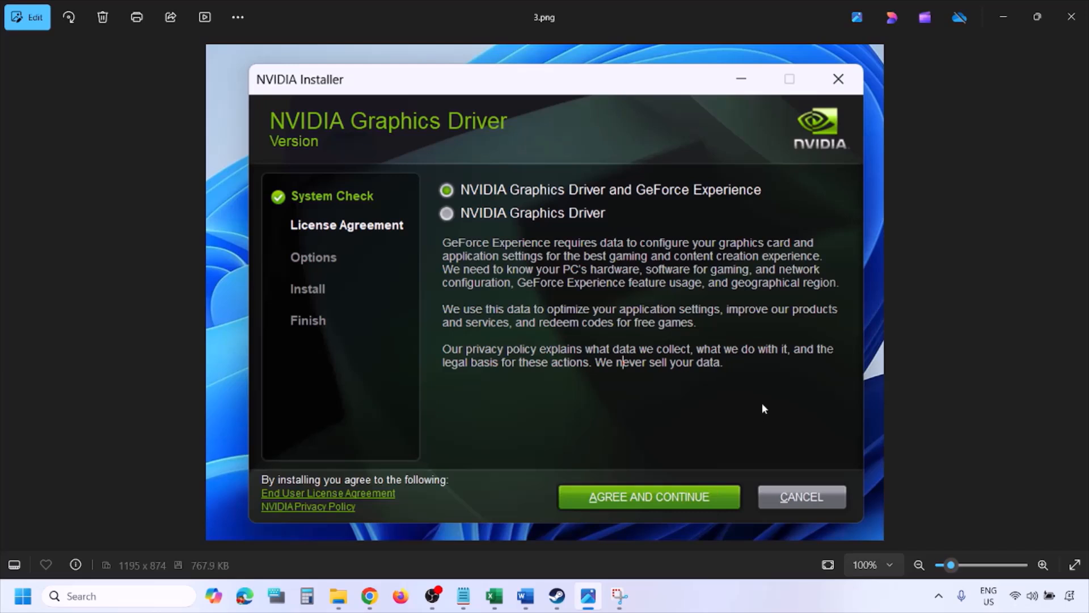
pyautogui.press('Right')
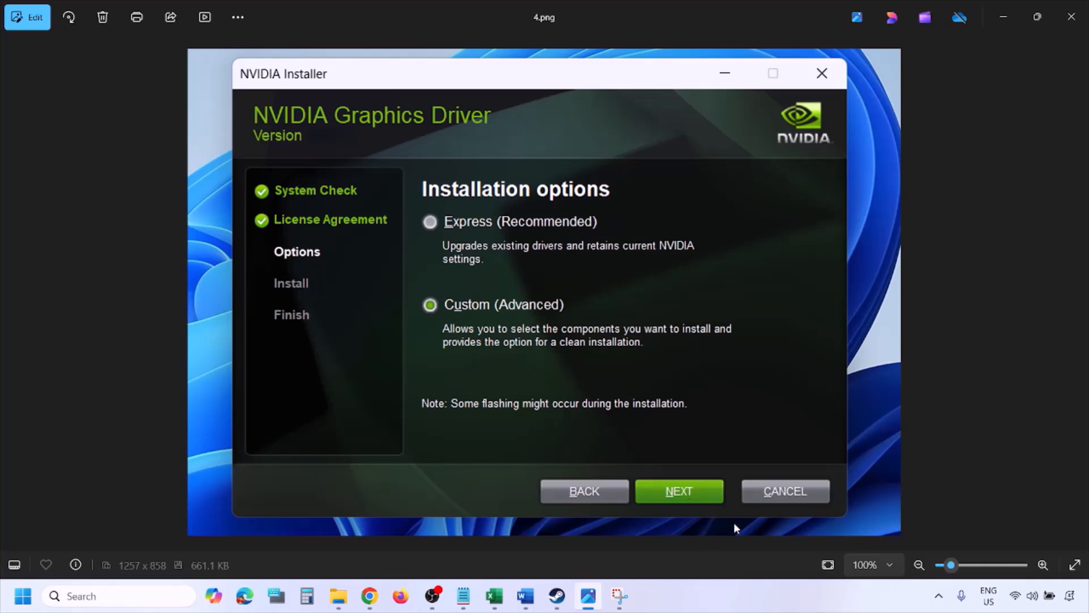
pyautogui.press('Right')
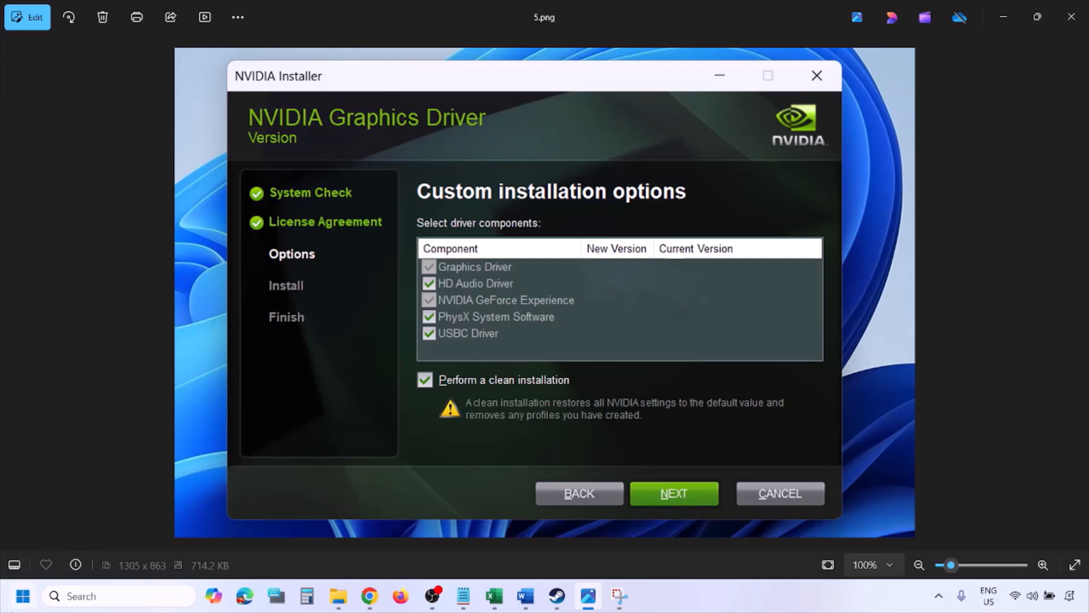
# Return to the Word notes and highlight the AMD support link under Step 4
pyautogui.click(22, 596)
pyautogui.click(414, 547)
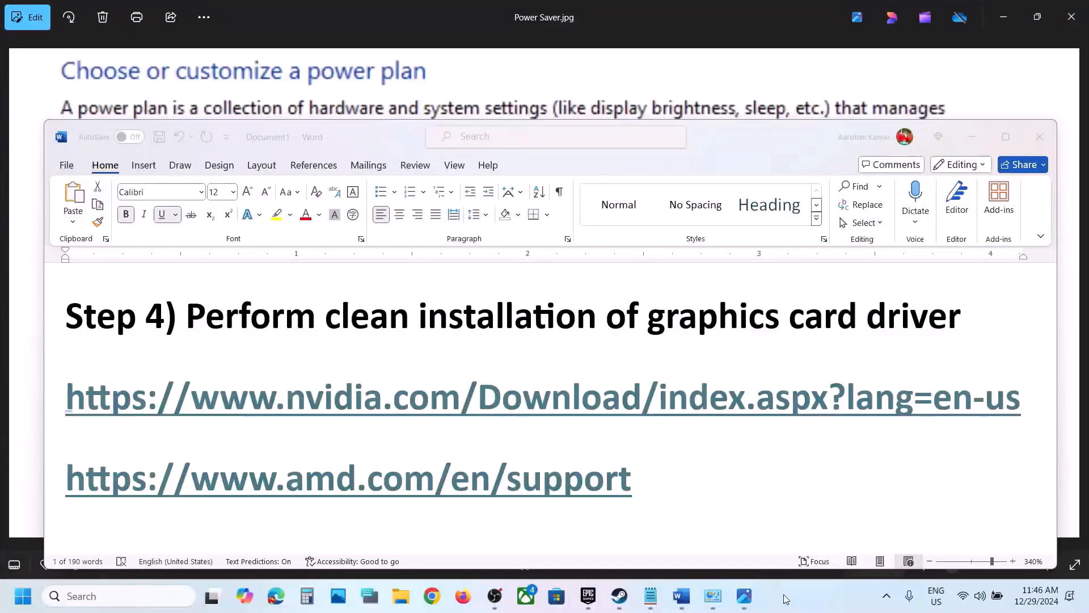
pyautogui.click(365, 482)
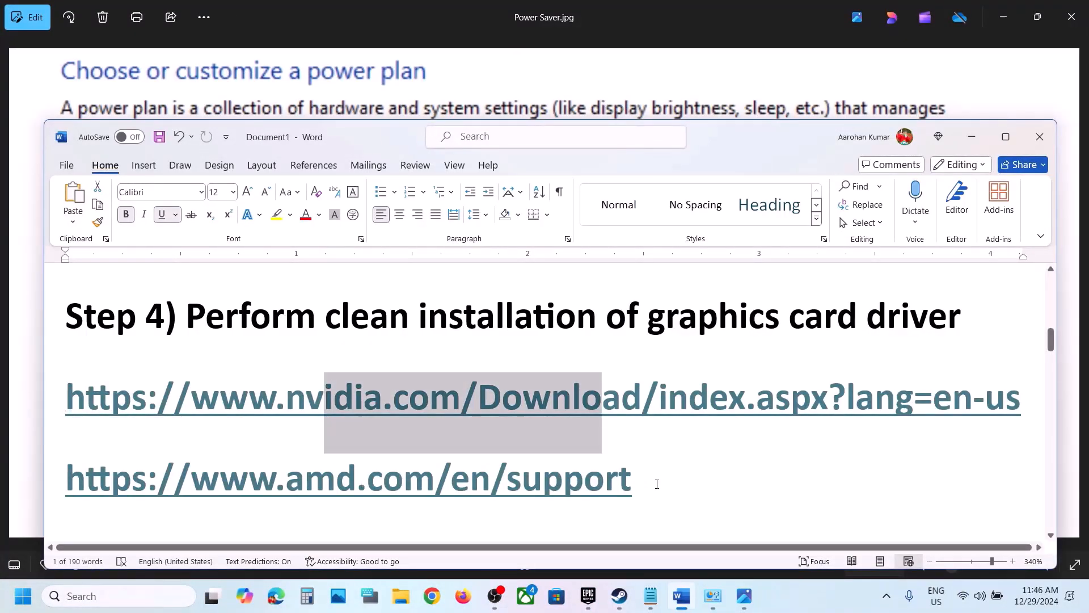
pyautogui.tripleClick(317, 464)
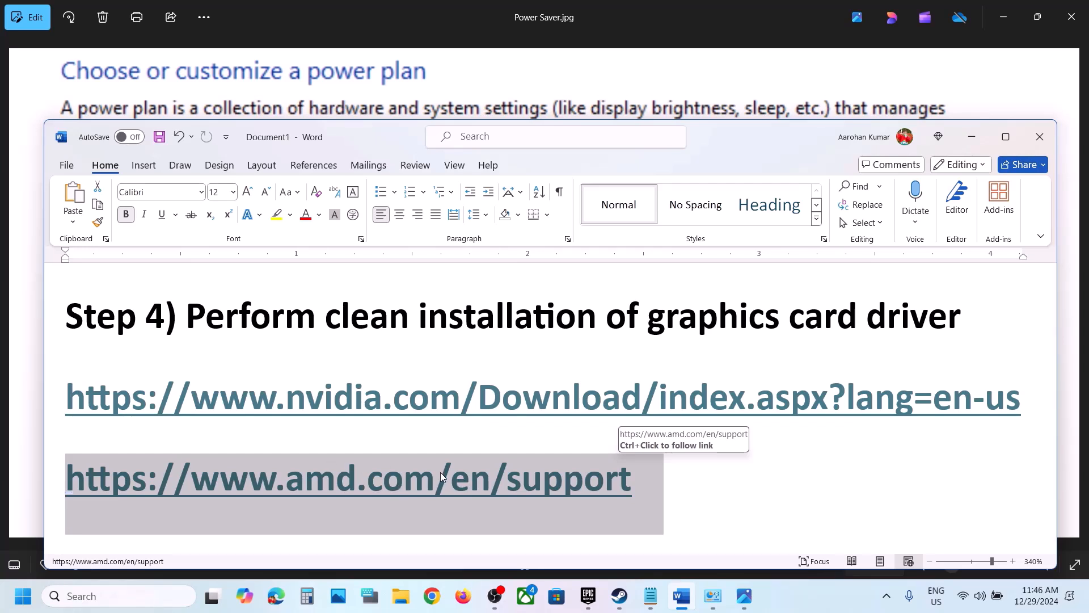
# Copy the word "graphics" from Step 5 in the notes and use it to search Windows for "graphics settings" and open that page
pyautogui.scroll(-4, 440, 472)
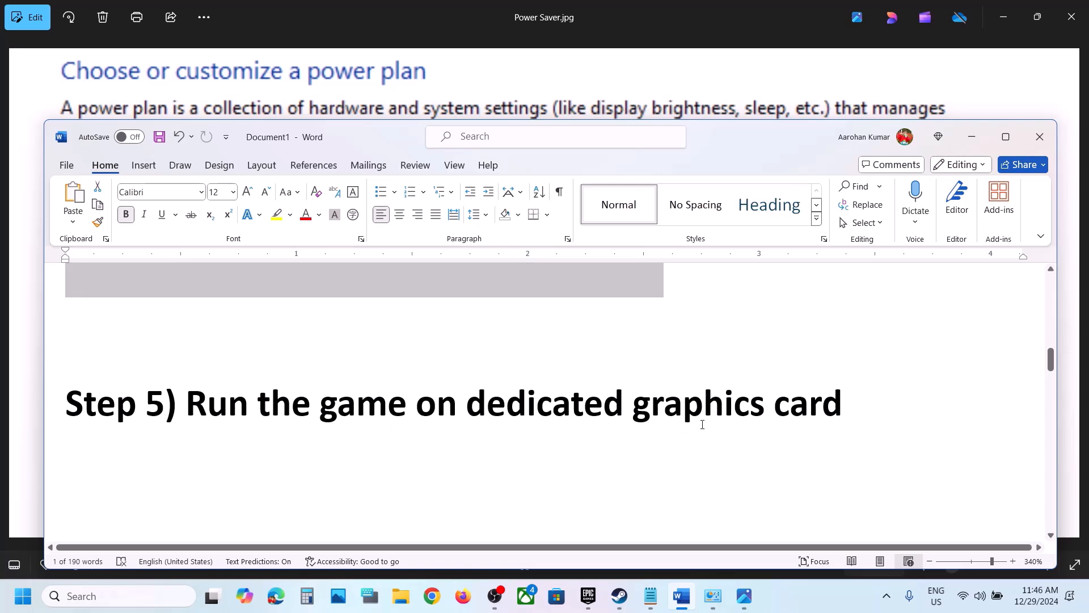
pyautogui.doubleClick(699, 415)
pyautogui.hotkey('ctrl', 'c')
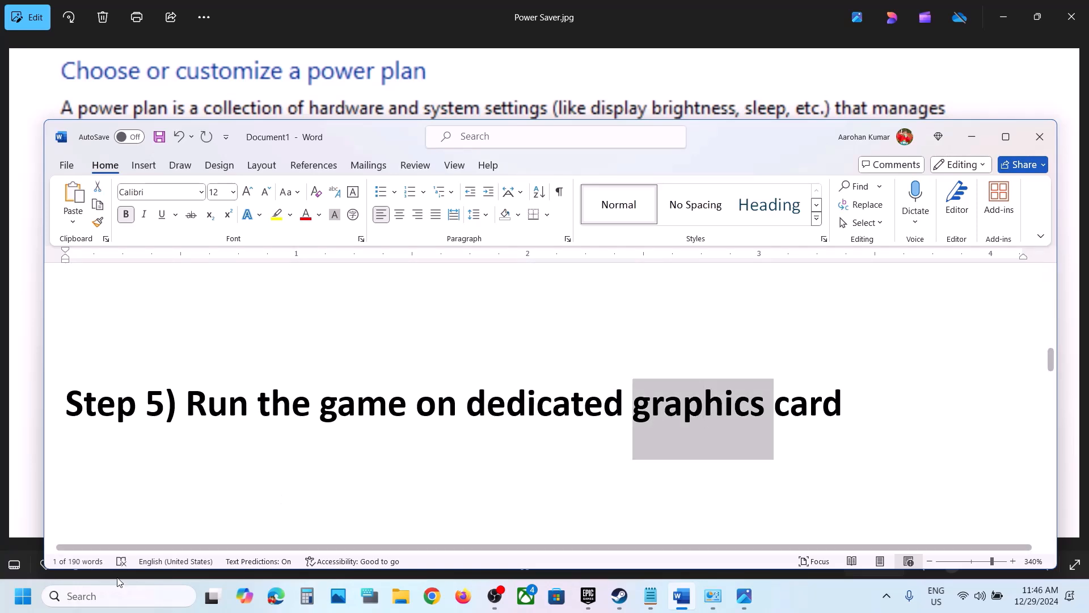
pyautogui.click(157, 592)
pyautogui.hotkey('ctrl', 'v')
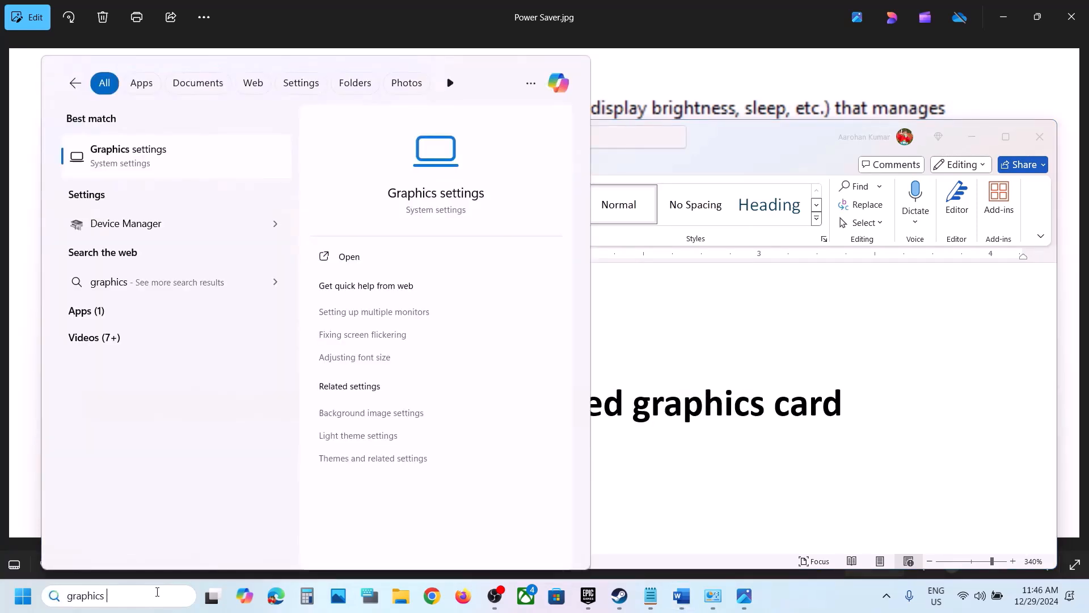
pyautogui.write('sett')
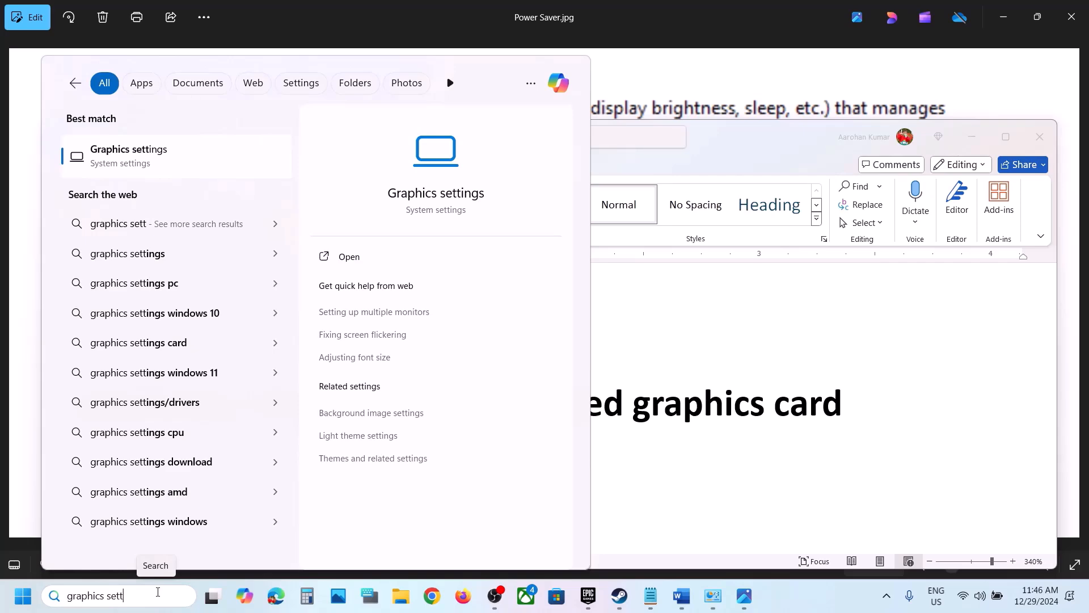
pyautogui.write('ings')
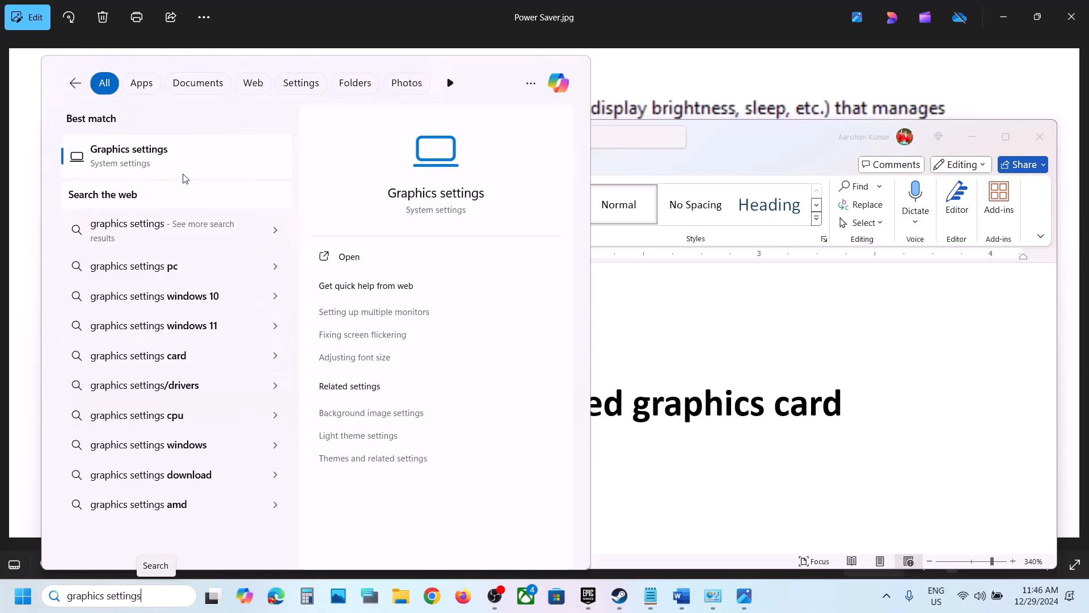
pyautogui.click(152, 162)
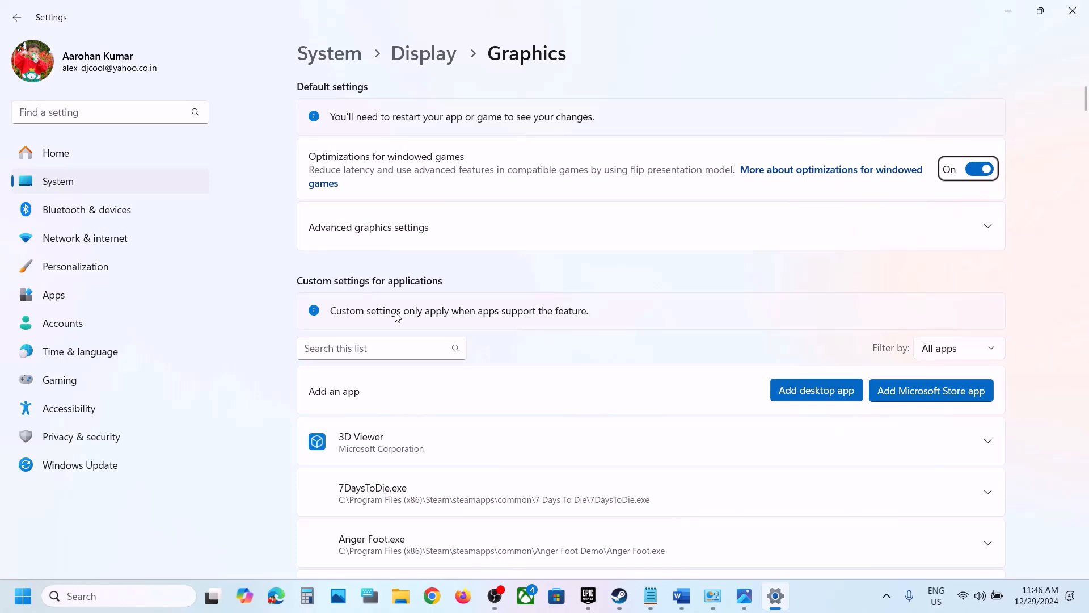
# Add the hotwheels application from C:\Program Files (x86)\Steam\steamapps\common\HOT WHEELS UNLEASHED as a desktop app with custom graphics settings
pyautogui.click(801, 394)
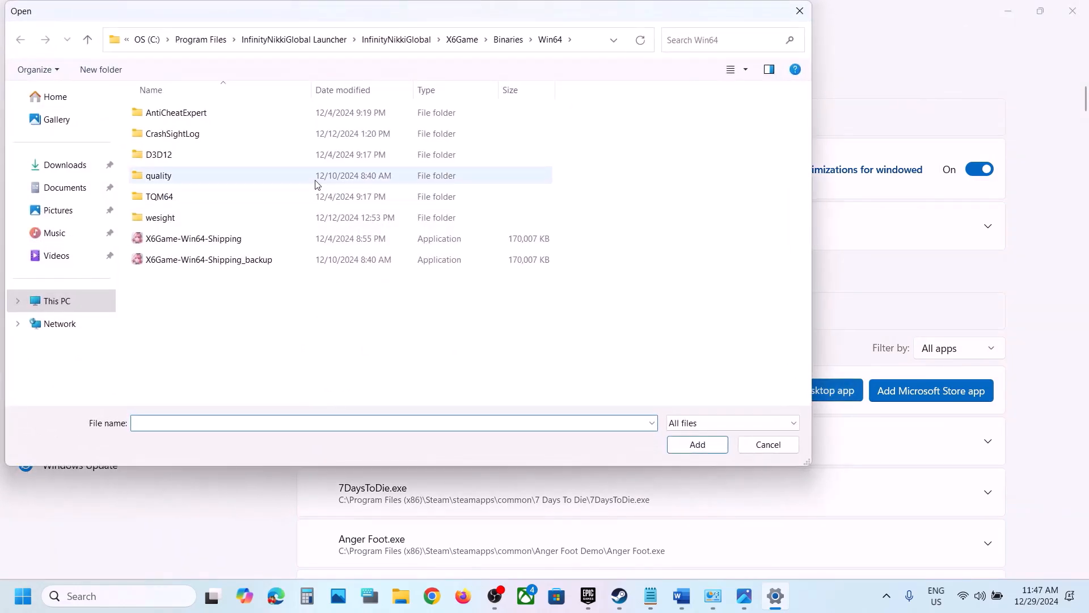
pyautogui.click(63, 299)
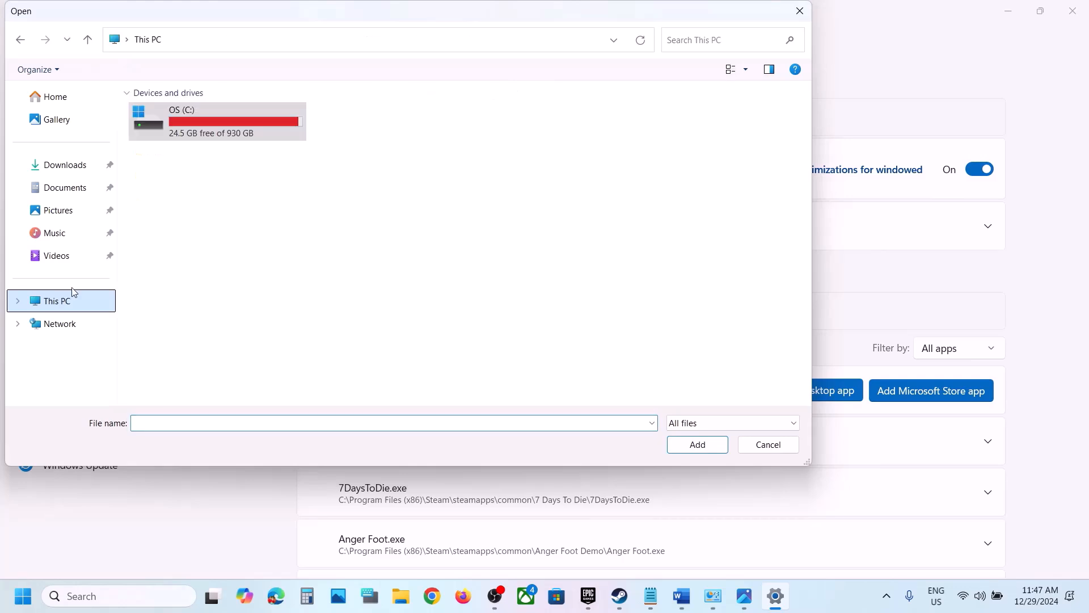
pyautogui.doubleClick(253, 139)
pyautogui.scroll(-5, 250, 138)
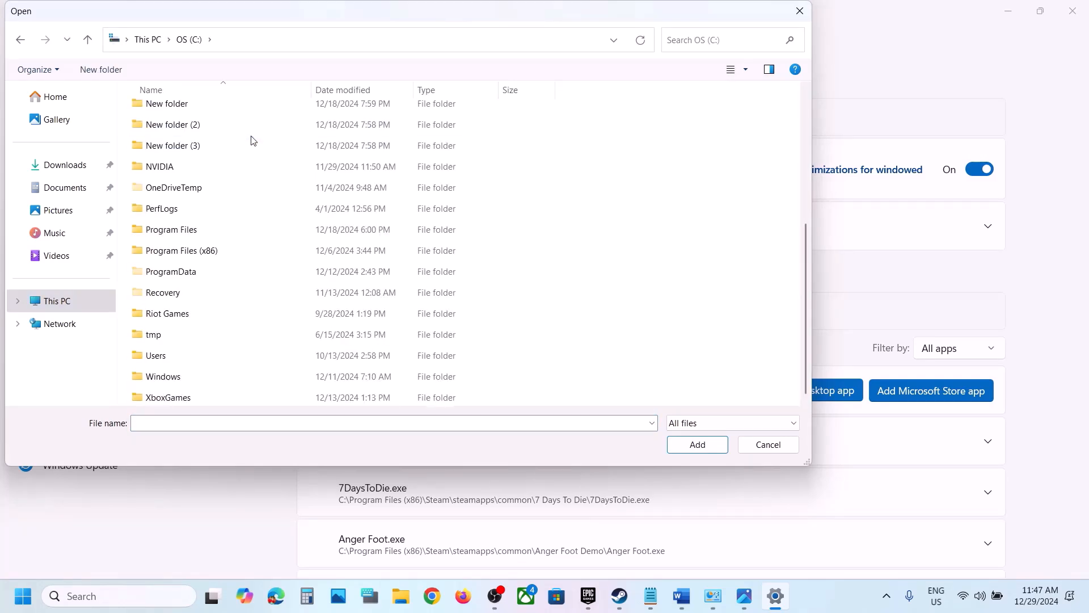
pyautogui.doubleClick(227, 250)
pyautogui.scroll(-10, 226, 258)
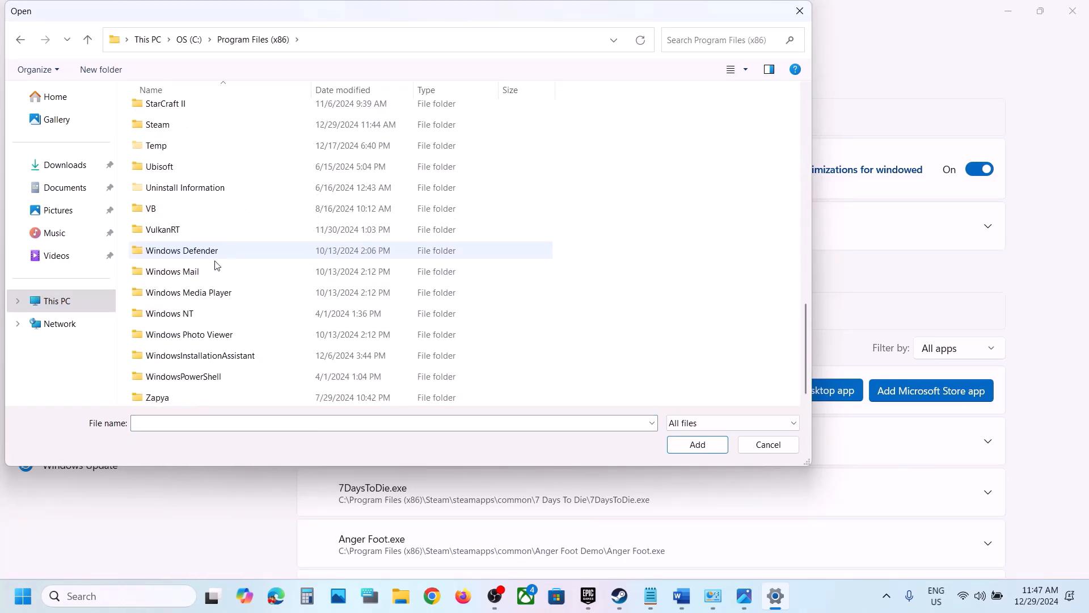
pyautogui.doubleClick(159, 126)
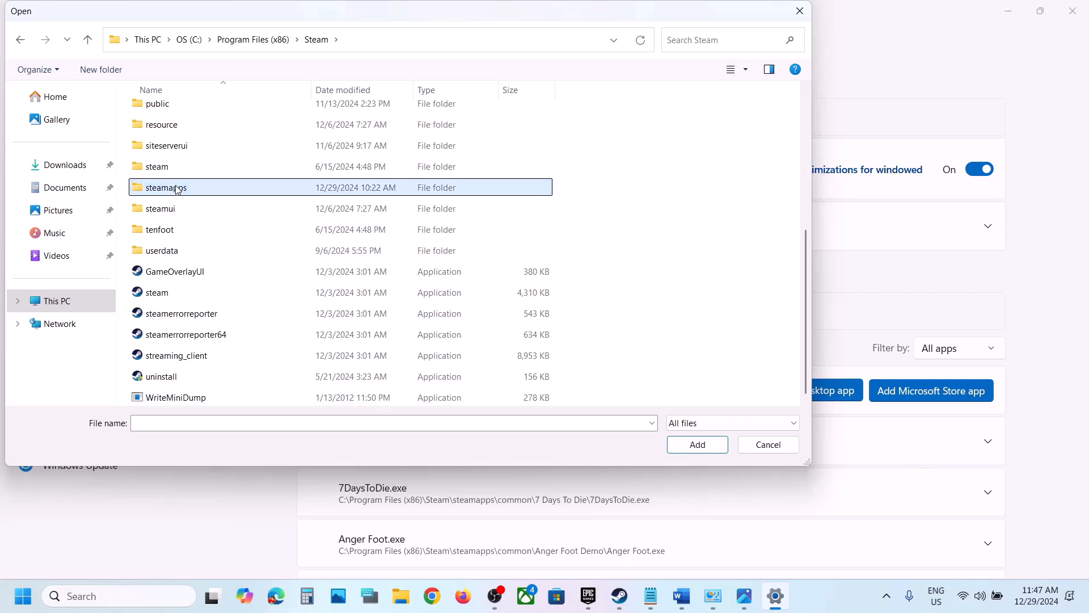
pyautogui.doubleClick(178, 187)
pyautogui.doubleClick(172, 116)
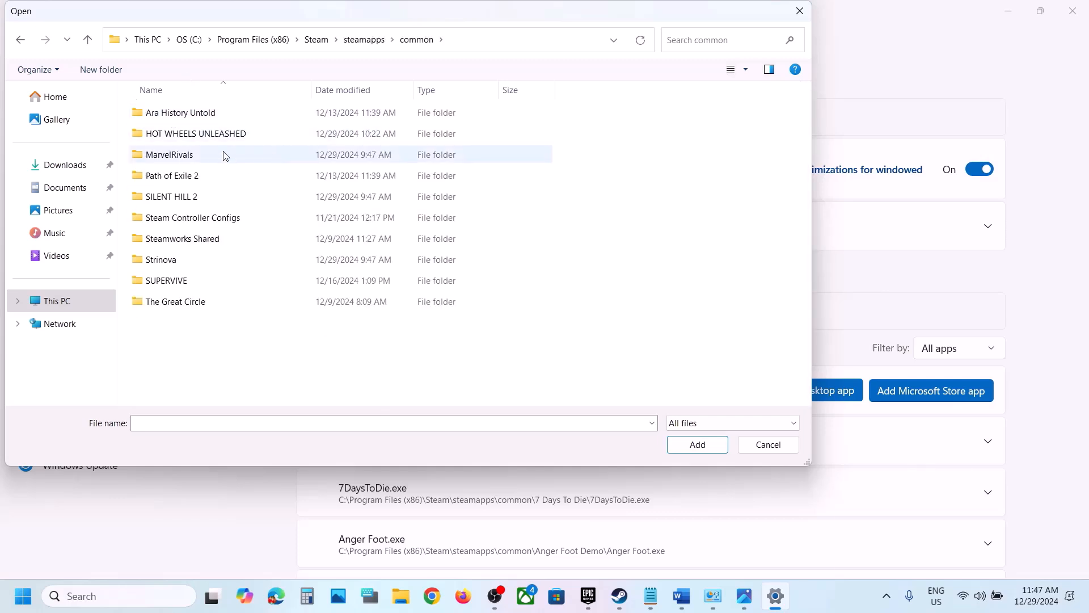
pyautogui.doubleClick(203, 137)
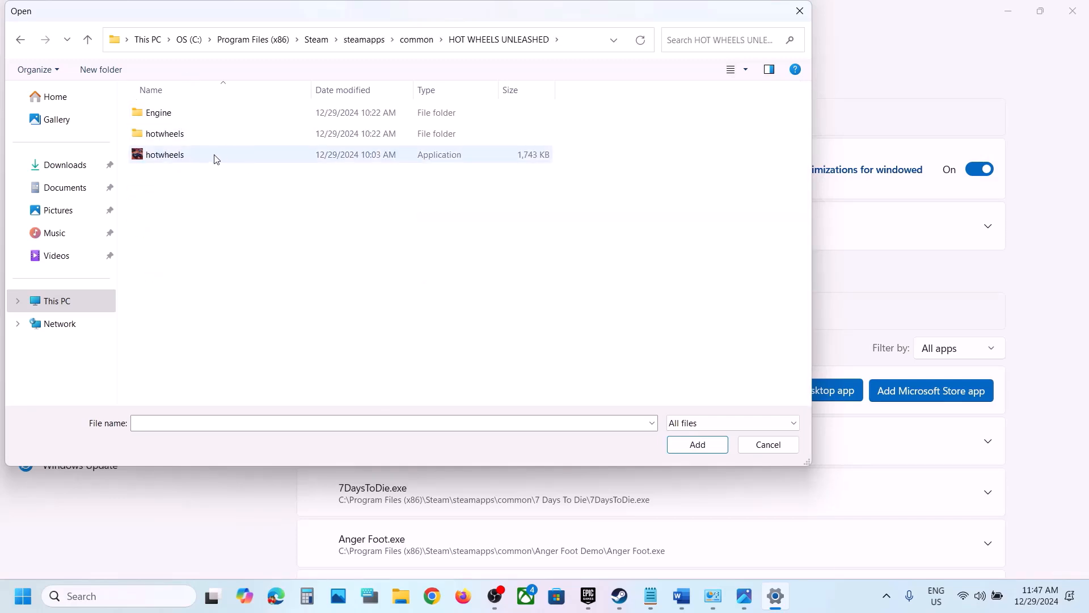
pyautogui.click(181, 161)
pyautogui.click(702, 448)
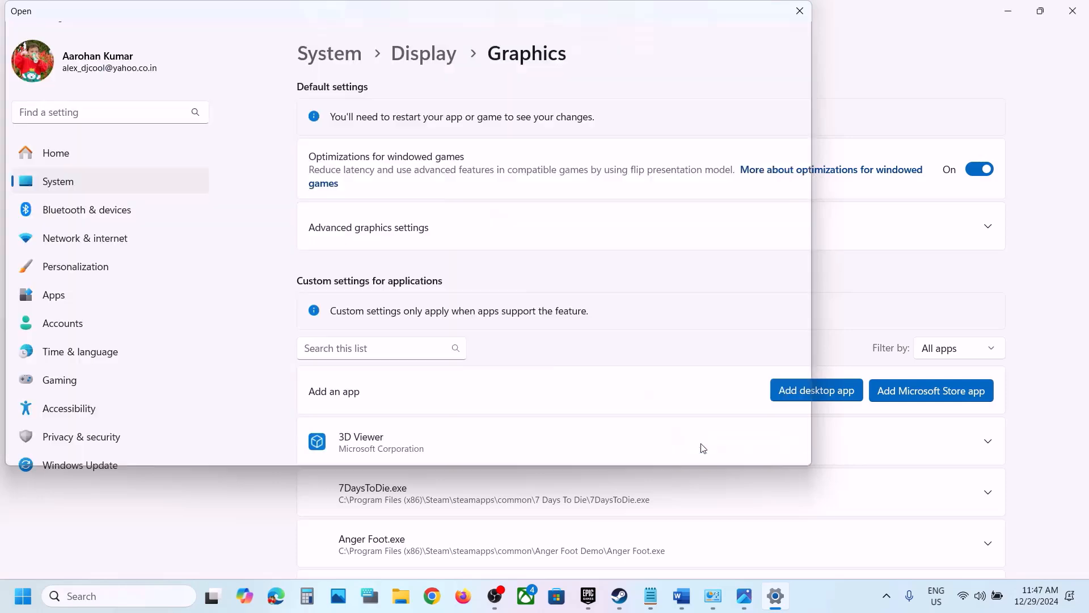
# Set the GPU preference of the HOT WHEELS UNLEASHED hotwheels.exe entry to High Performance (NVIDIA GeForce RTX 3050 Laptop GPU)
pyautogui.scroll(-5, 533, 447)
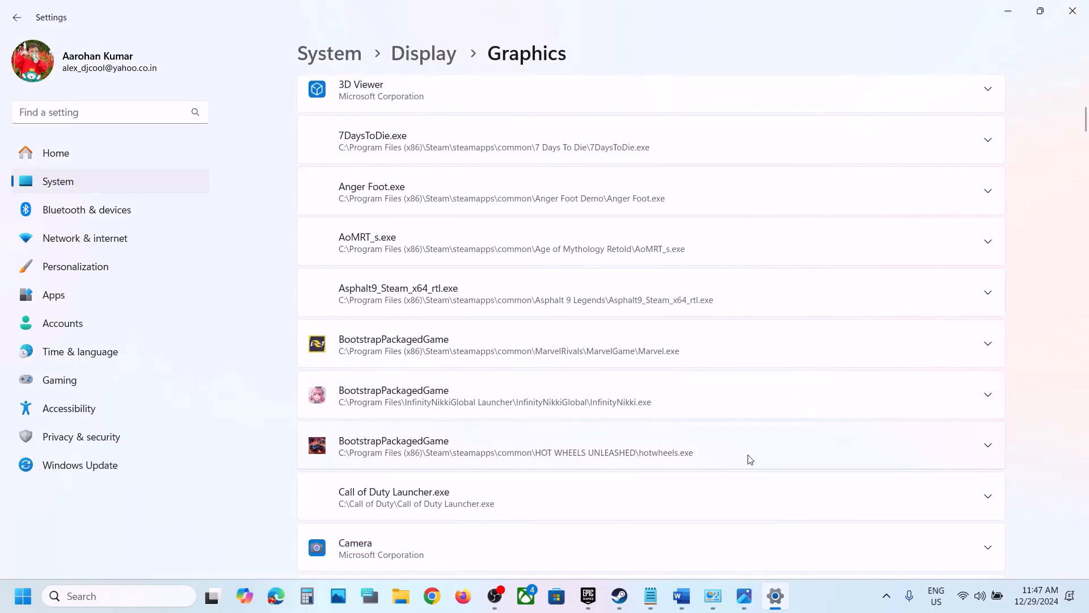
pyautogui.scroll(-1, 748, 457)
pyautogui.click(986, 395)
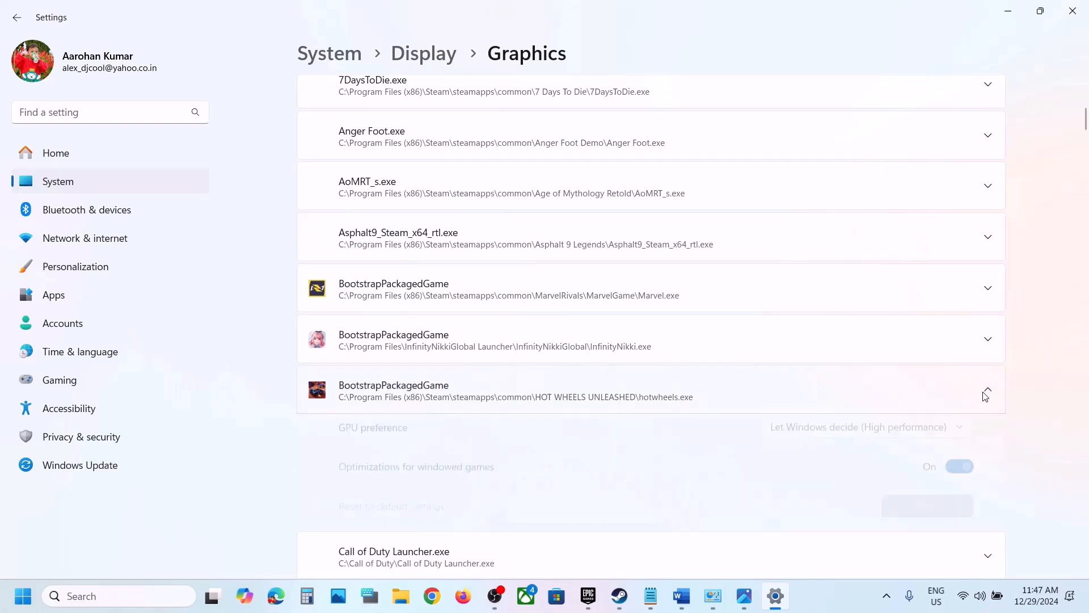
pyautogui.scroll(-1, 938, 428)
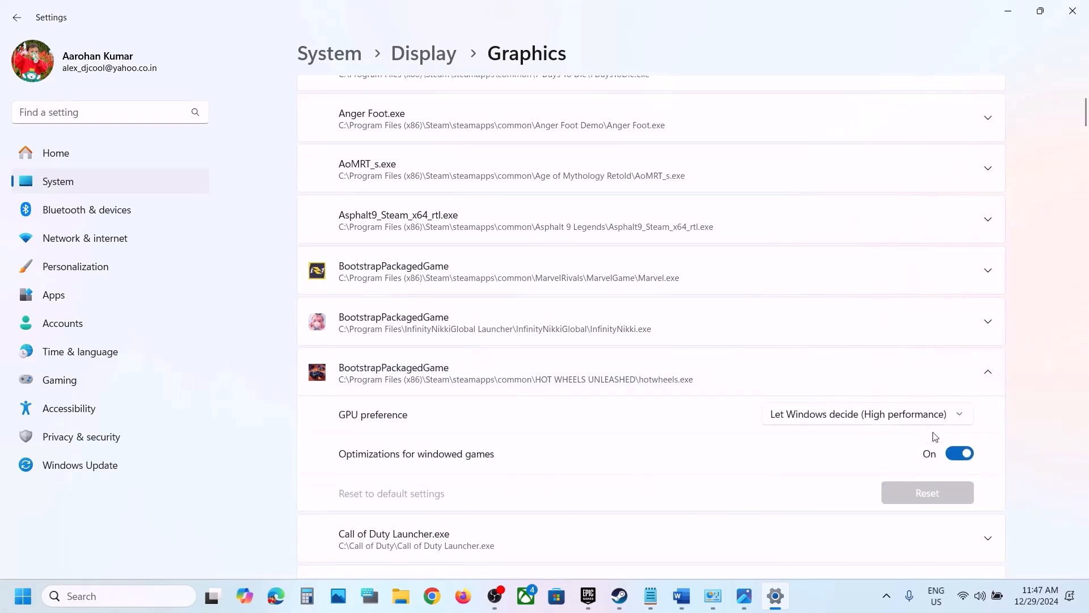
pyautogui.click(899, 406)
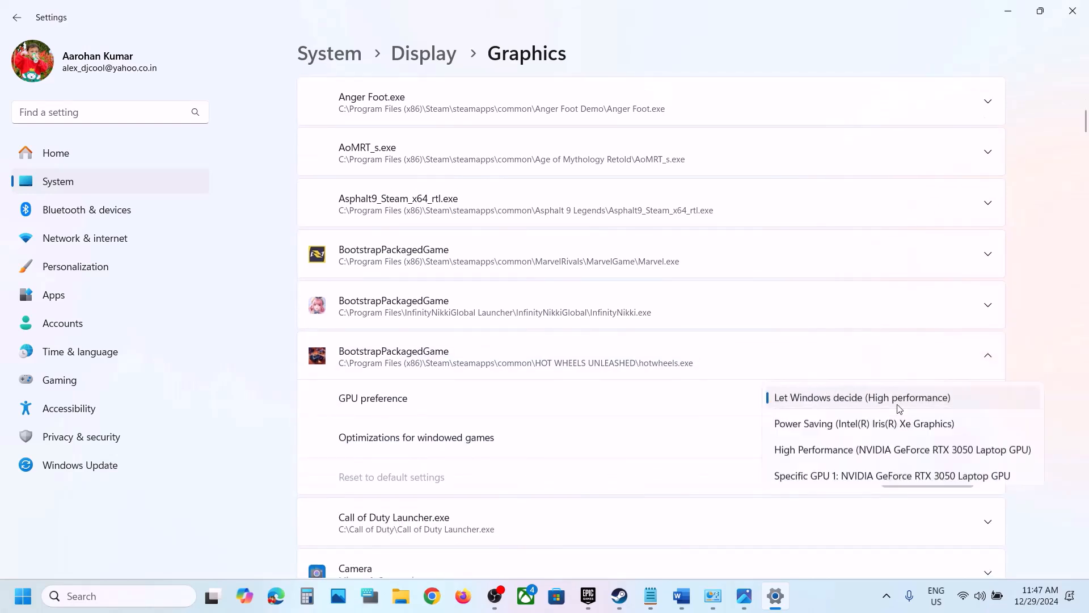
pyautogui.click(818, 452)
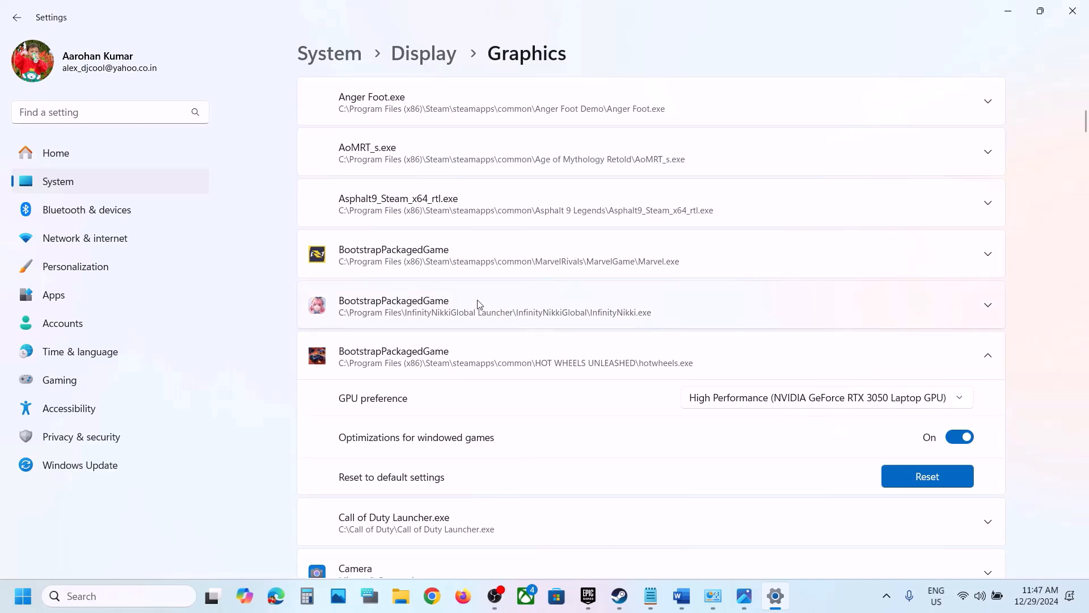
# Add the hotwheels-Win64-Shipping application from HOT WHEELS UNLEASHED\hotwheels\Binaries\Win64 as a desktop app with custom graphics settings
pyautogui.scroll(10, 783, 271)
pyautogui.click(817, 399)
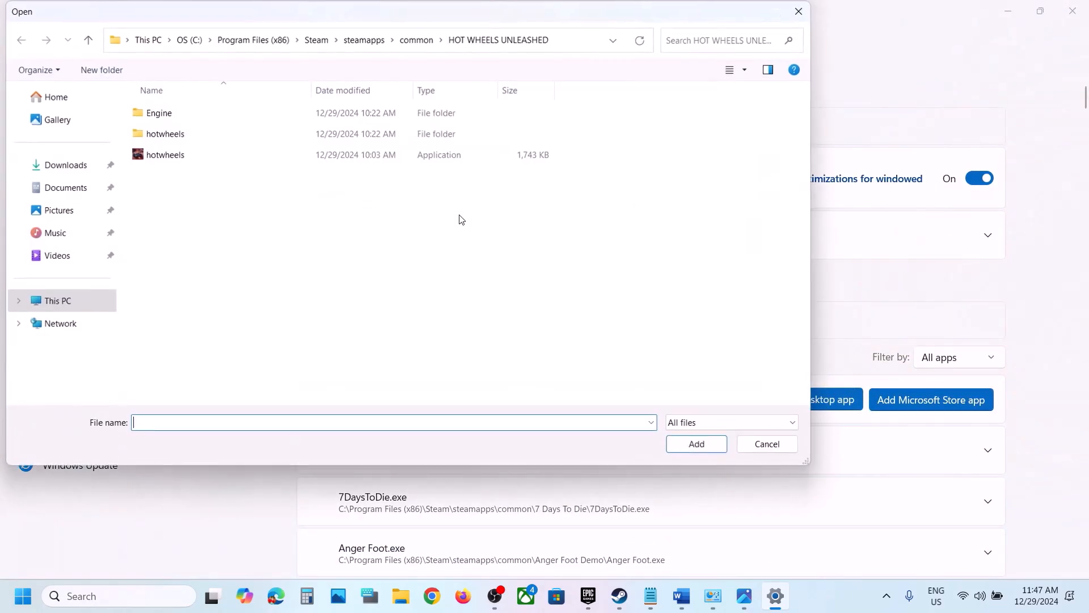
pyautogui.doubleClick(170, 133)
pyautogui.doubleClick(178, 114)
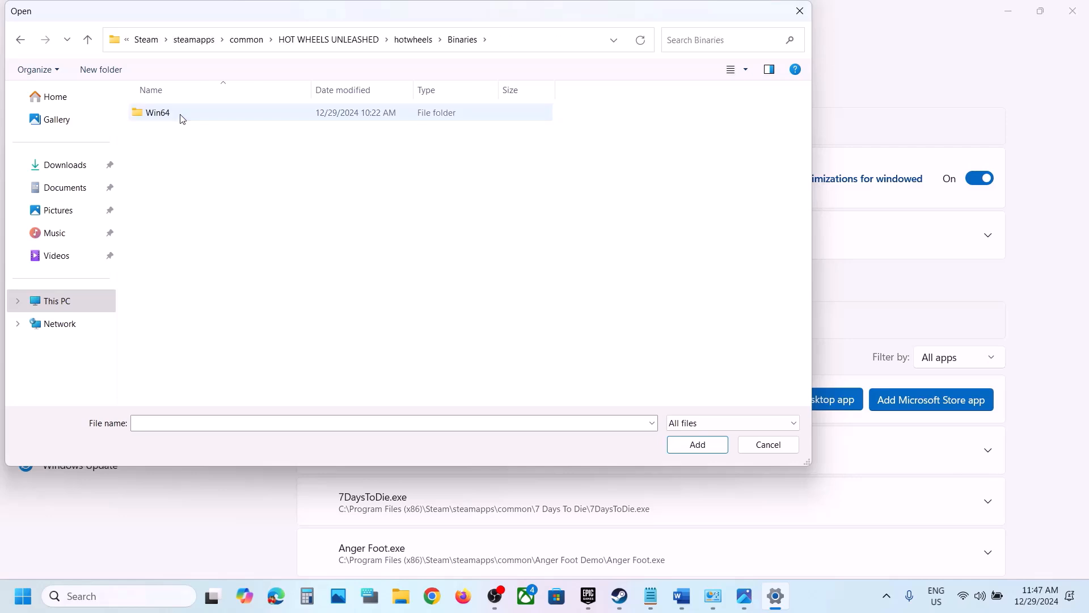
pyautogui.doubleClick(182, 119)
pyautogui.click(222, 121)
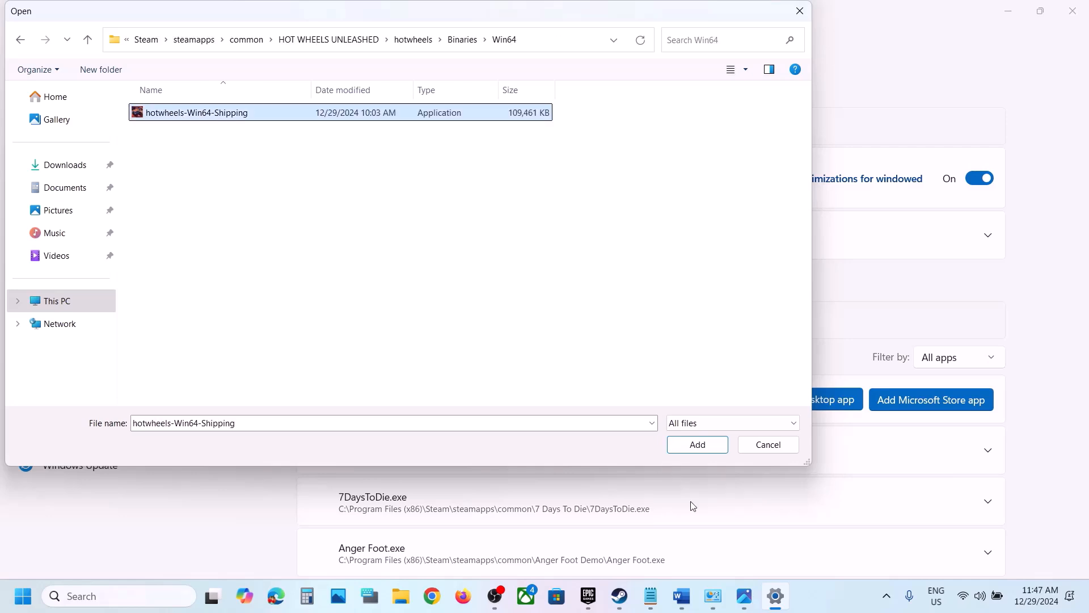
pyautogui.click(709, 447)
# Set the GPU preference of the hotwheels-Win64-Shipping.exe entry to High Performance (NVIDIA GeForce RTX 3050 Laptop GPU)
pyautogui.scroll(-5, 536, 499)
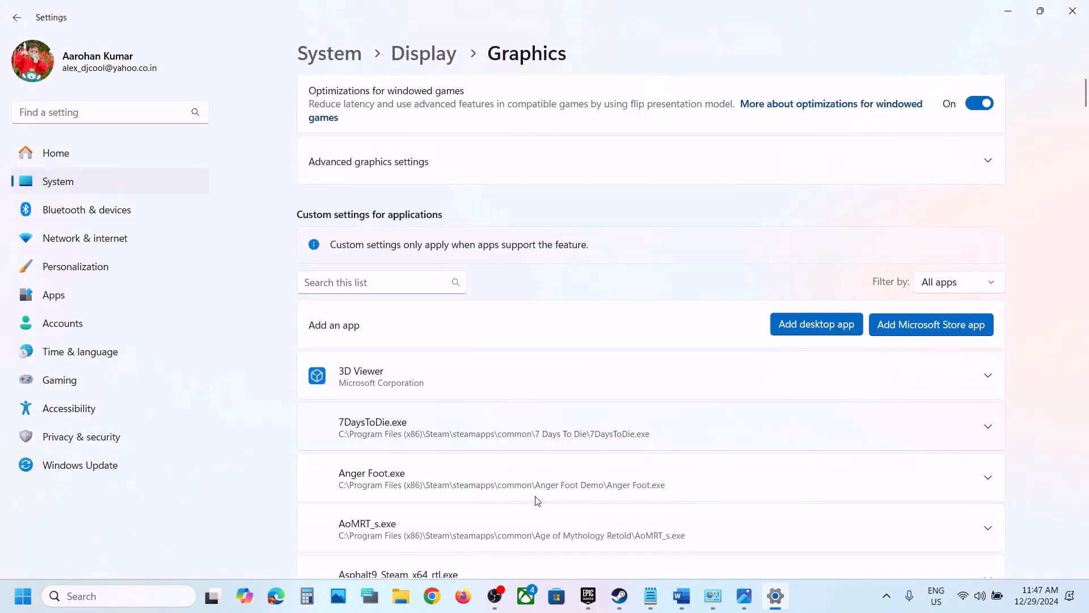
pyautogui.scroll(-10, 537, 500)
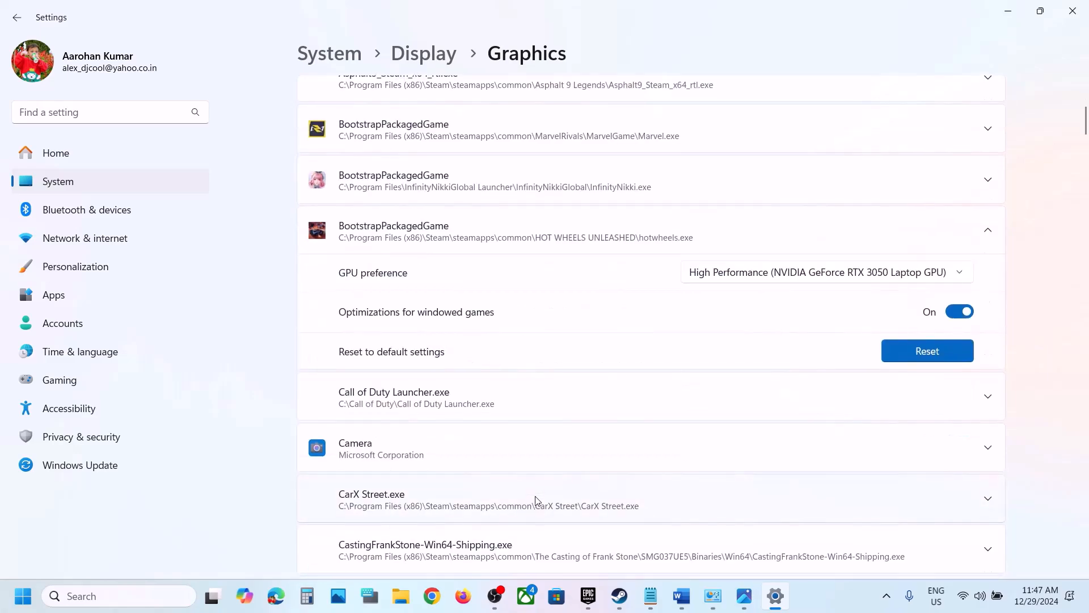
pyautogui.scroll(-20, 616, 319)
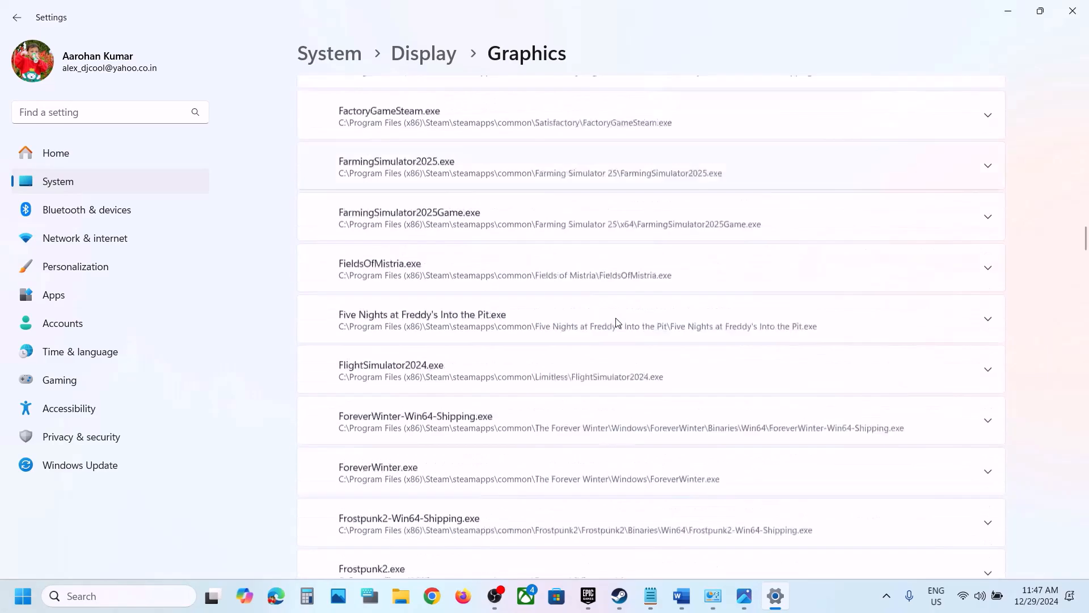
pyautogui.scroll(-20, 618, 321)
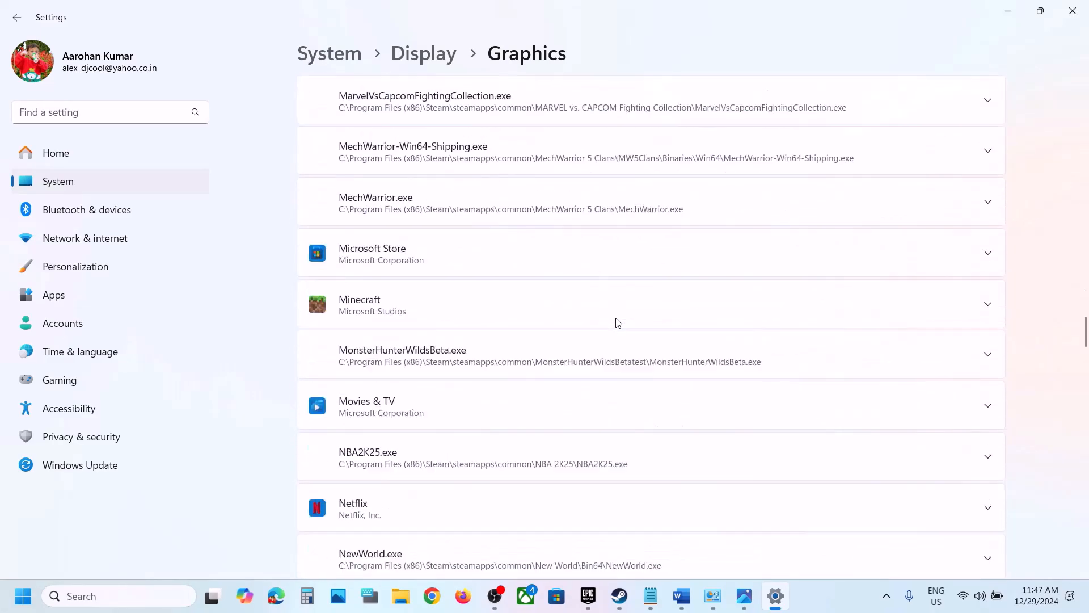
pyautogui.scroll(-20, 618, 322)
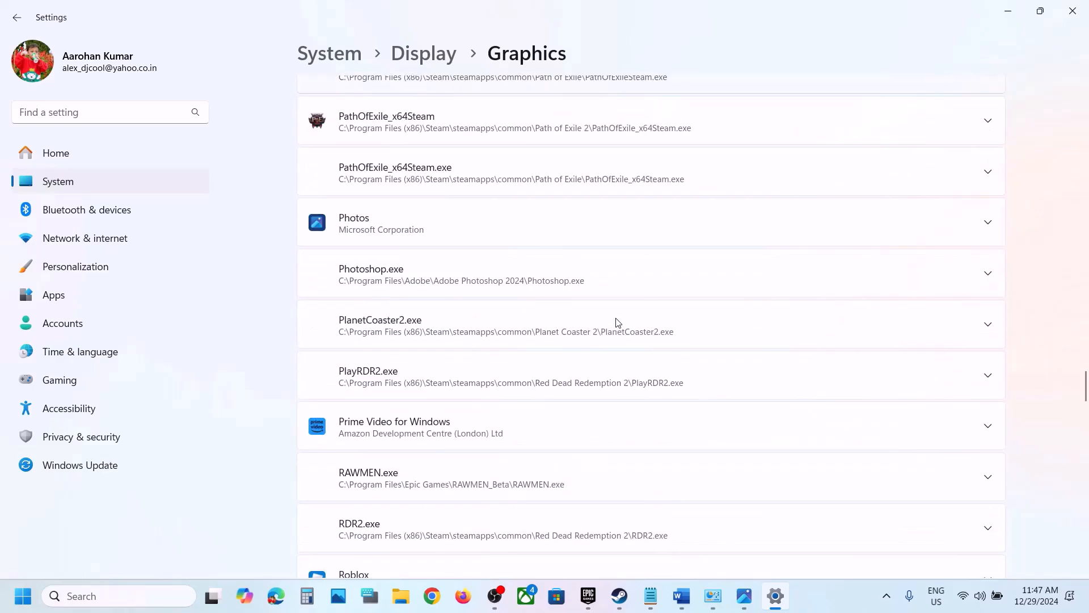
pyautogui.scroll(20, 618, 322)
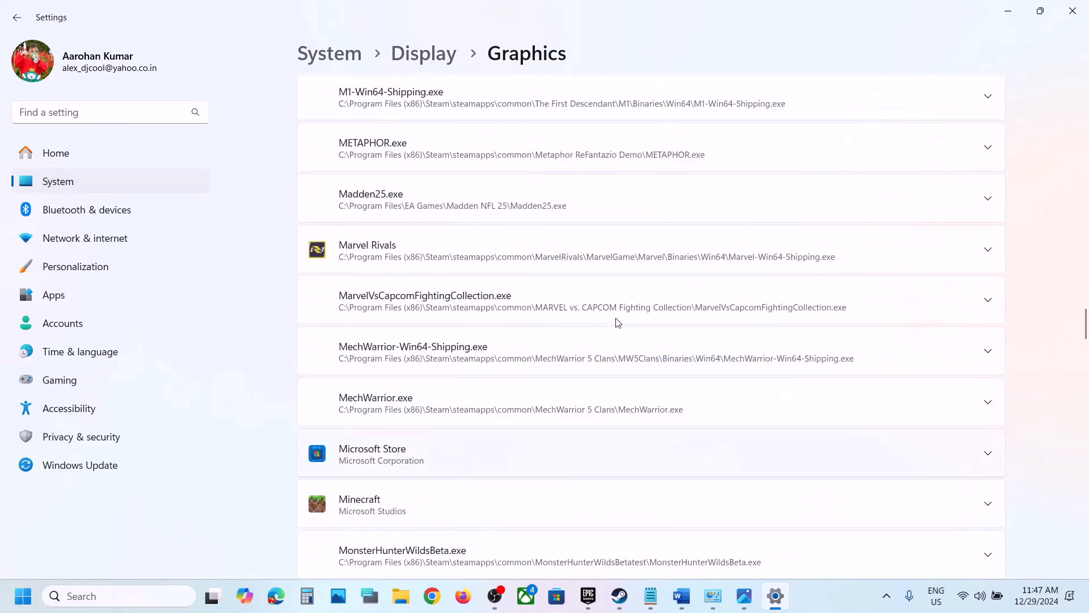
pyautogui.scroll(7, 618, 322)
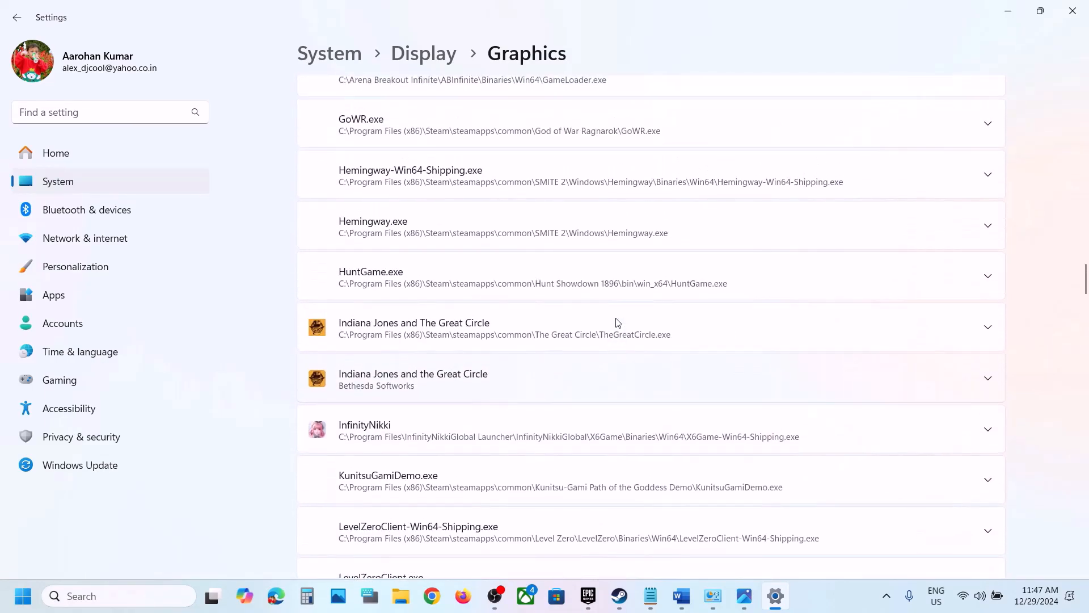
pyautogui.scroll(-3, 618, 322)
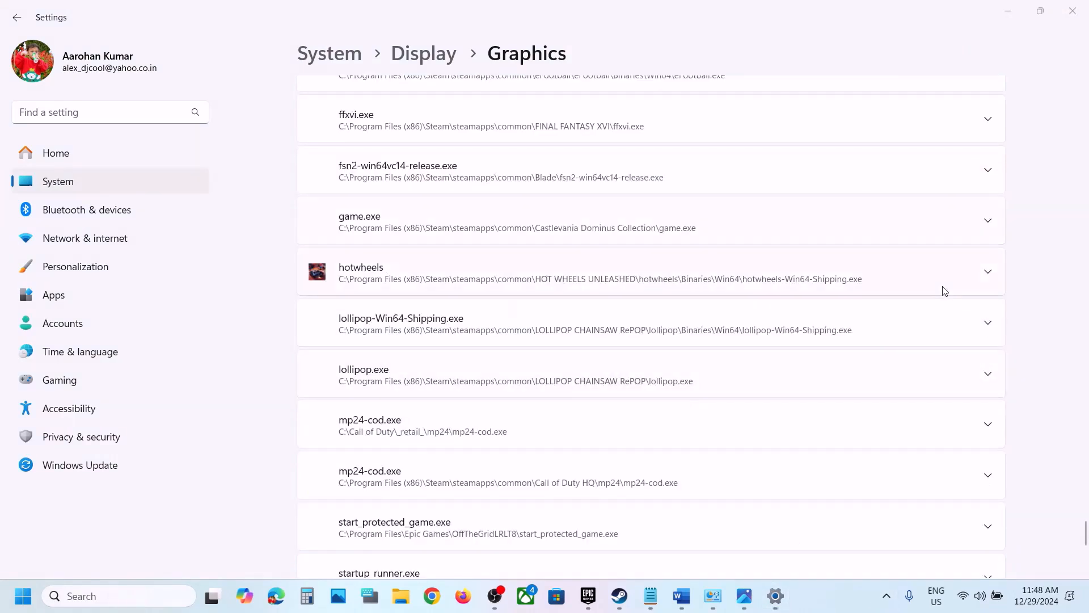
pyautogui.click(992, 274)
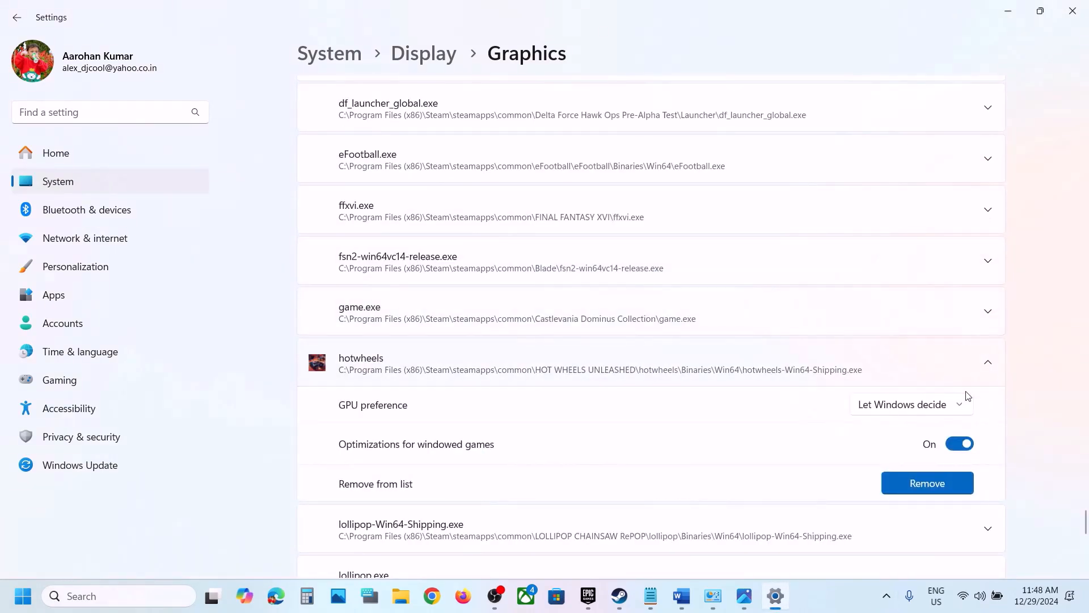
pyautogui.click(925, 409)
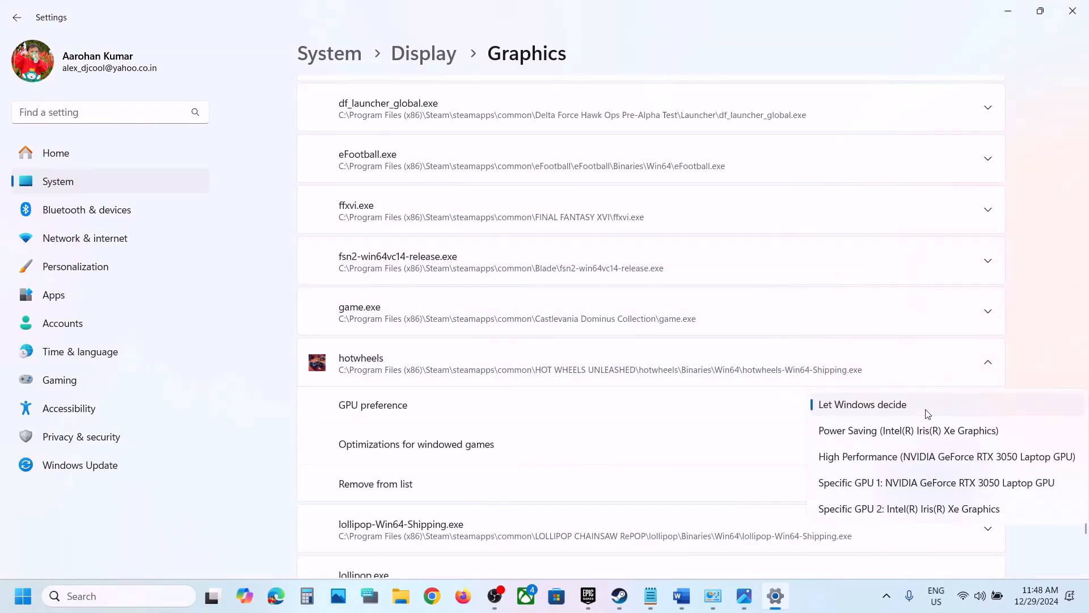
pyautogui.click(883, 458)
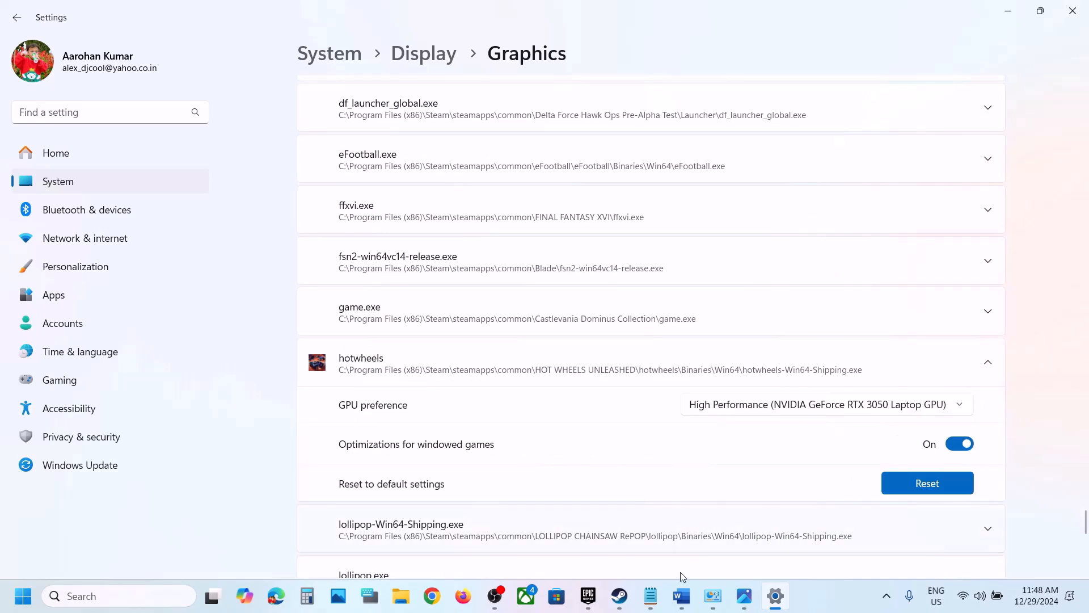
# Return to the Word notes and highlight "Run the game from the game installation folder" in Step 5
pyautogui.click(678, 603)
pyautogui.click(841, 604)
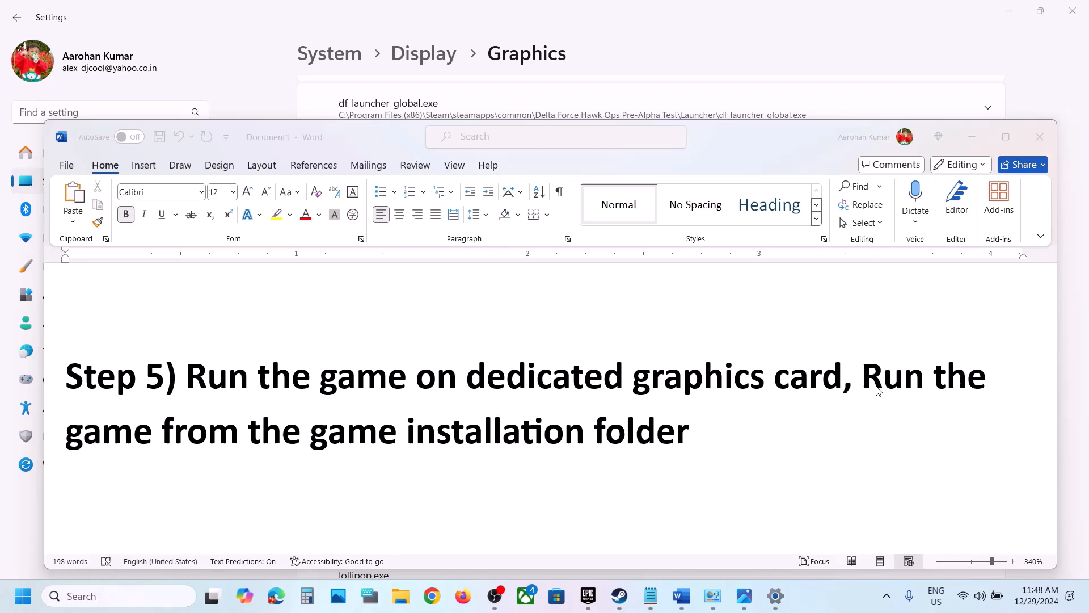
pyautogui.click(876, 386)
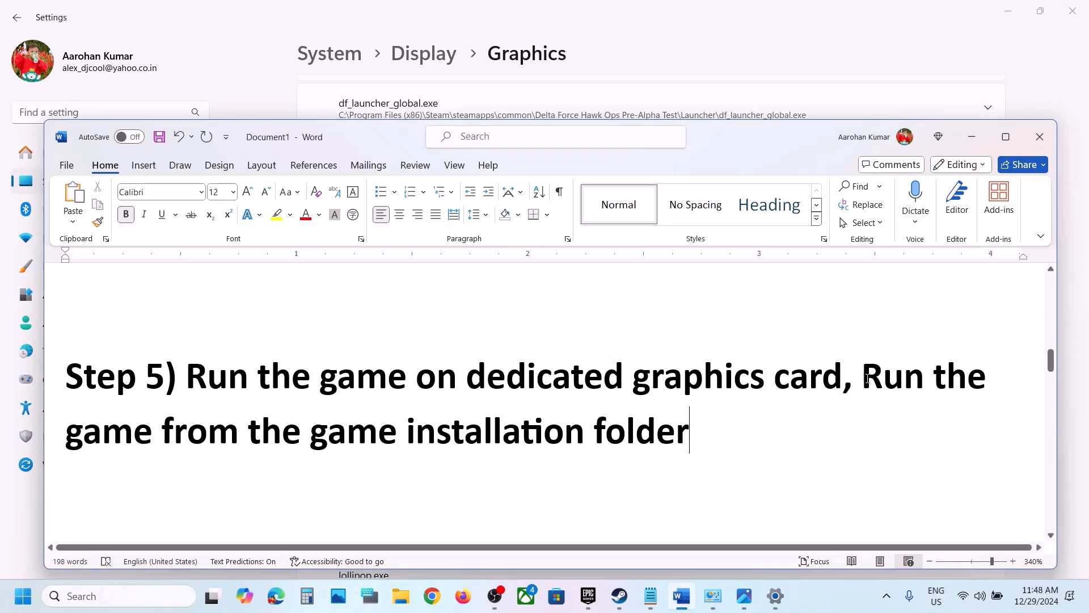
pyautogui.moveTo(864, 377); pyautogui.dragTo(692, 434)
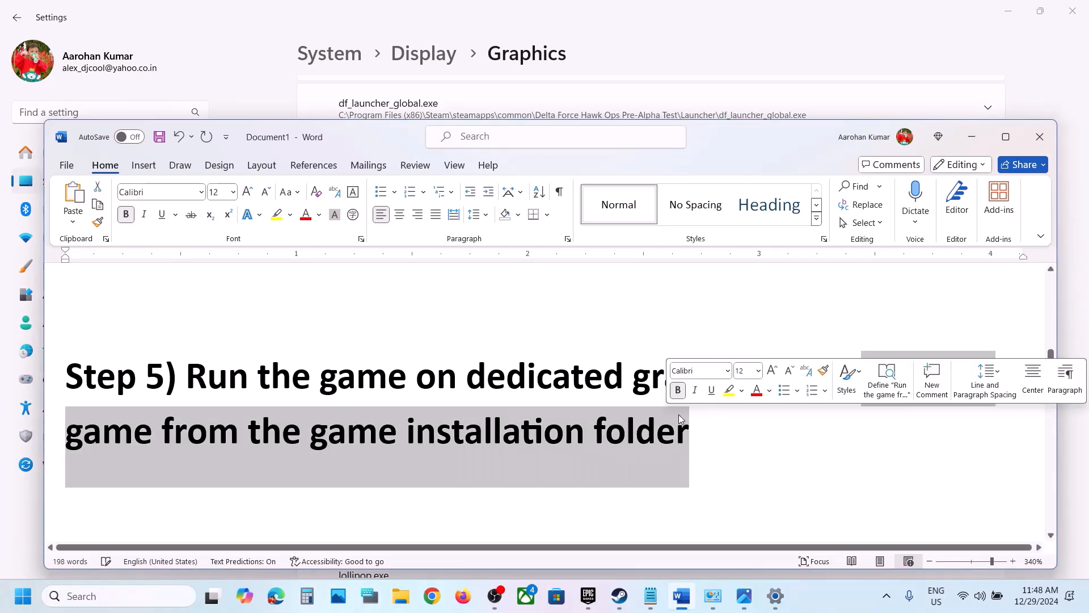
# Switch to Steam, browse the local files of HOT WHEELS UNLEASHED and open the hotwheels\Binaries\Win64 folder
pyautogui.click(618, 601)
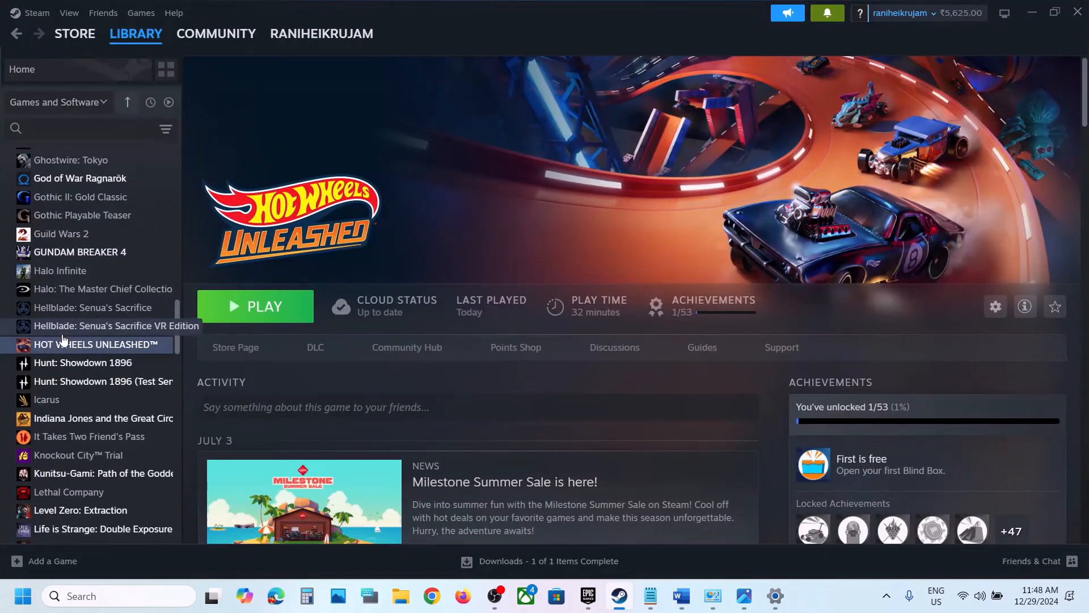
pyautogui.rightClick(62, 342)
pyautogui.moveTo(99, 429)
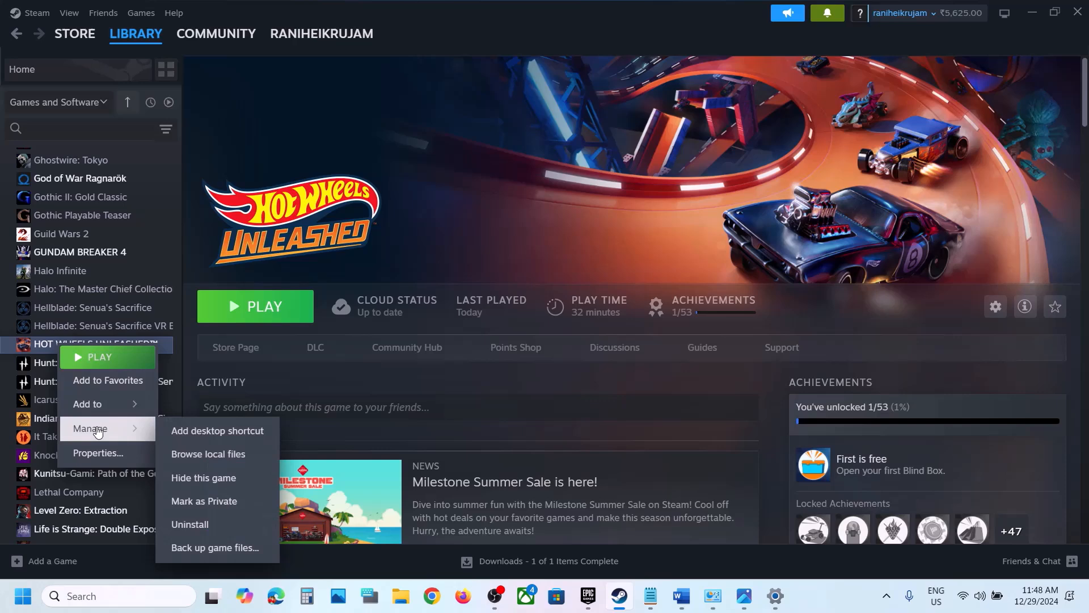
pyautogui.click(244, 454)
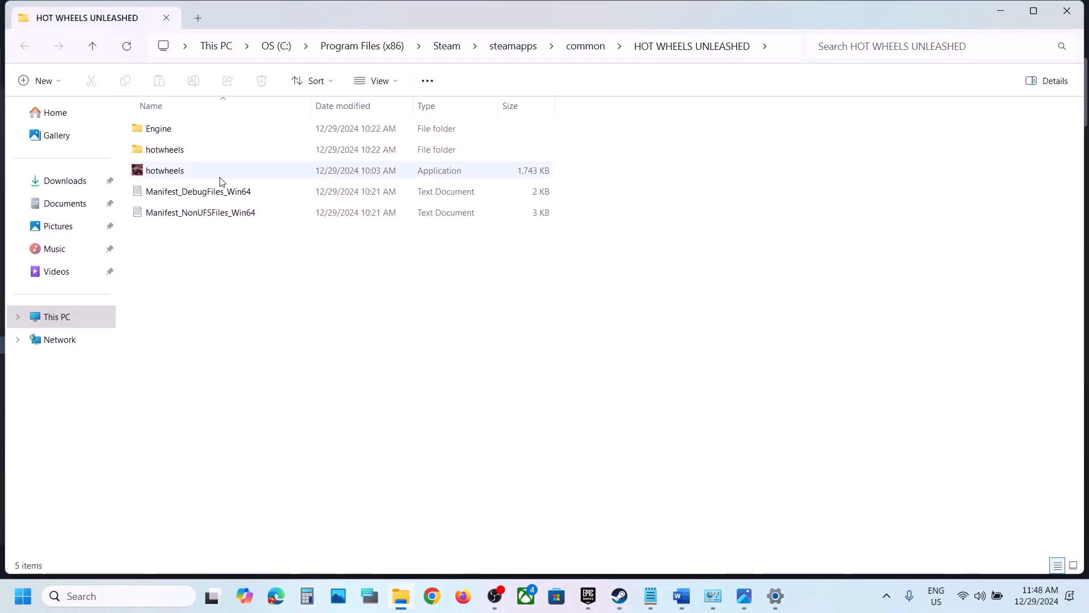
pyautogui.doubleClick(173, 150)
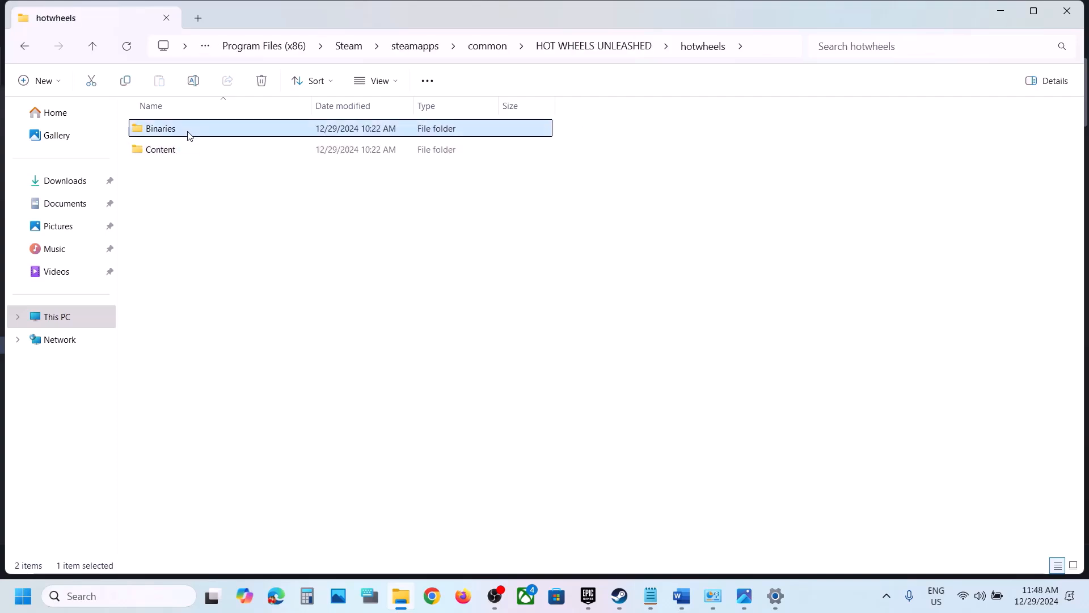
pyautogui.doubleClick(190, 134)
pyautogui.doubleClick(188, 135)
# Set the hotwheels-Win64-Shipping application to always run as an administrator in its compatibility properties
pyautogui.click(214, 159)
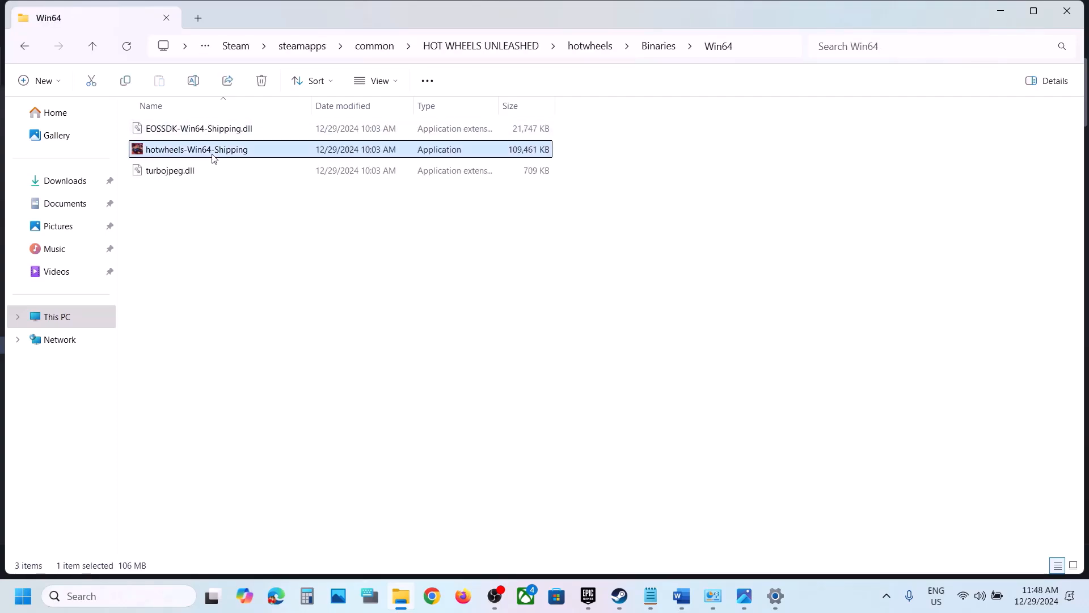
pyautogui.rightClick(250, 157)
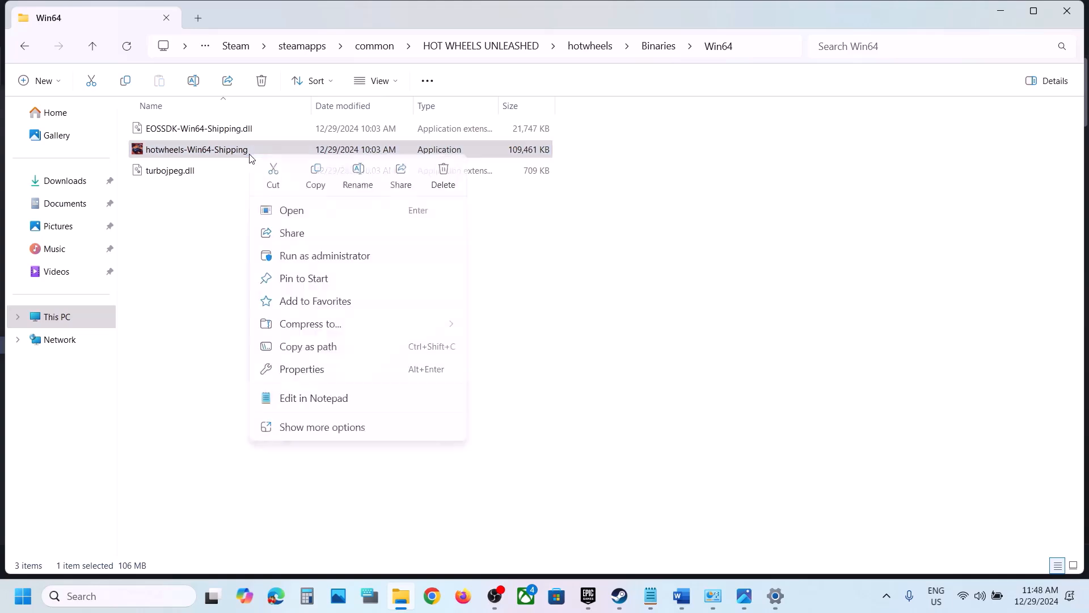
pyautogui.click(312, 377)
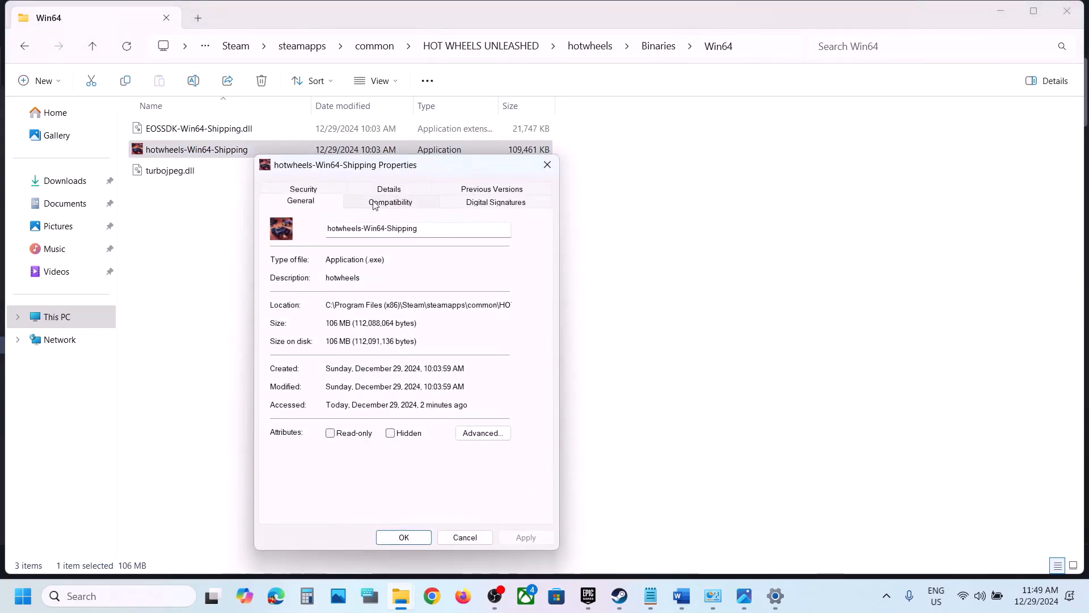
pyautogui.click(374, 201)
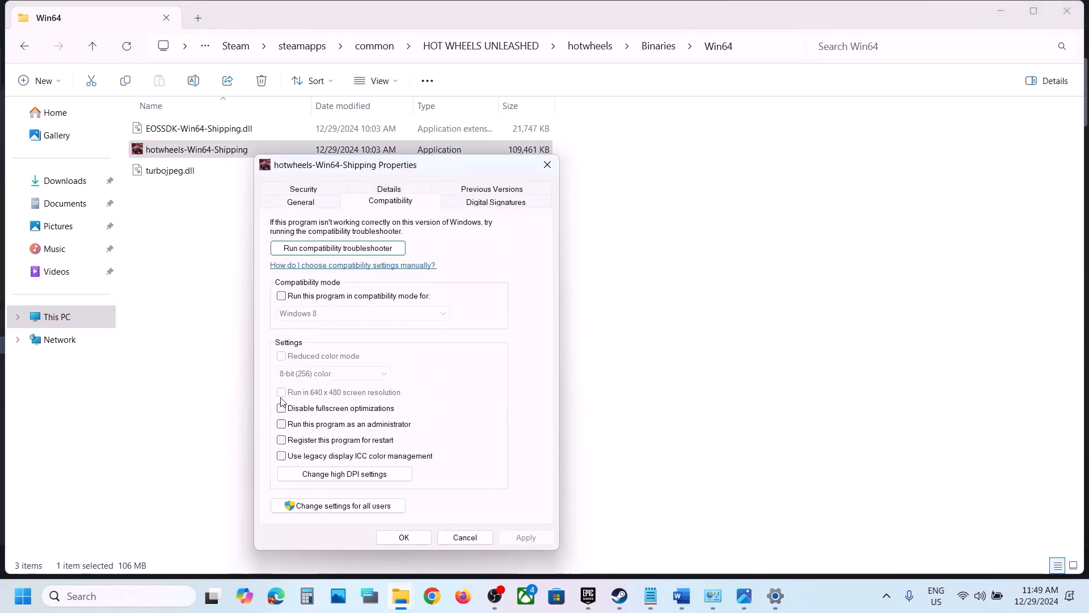
pyautogui.click(282, 424)
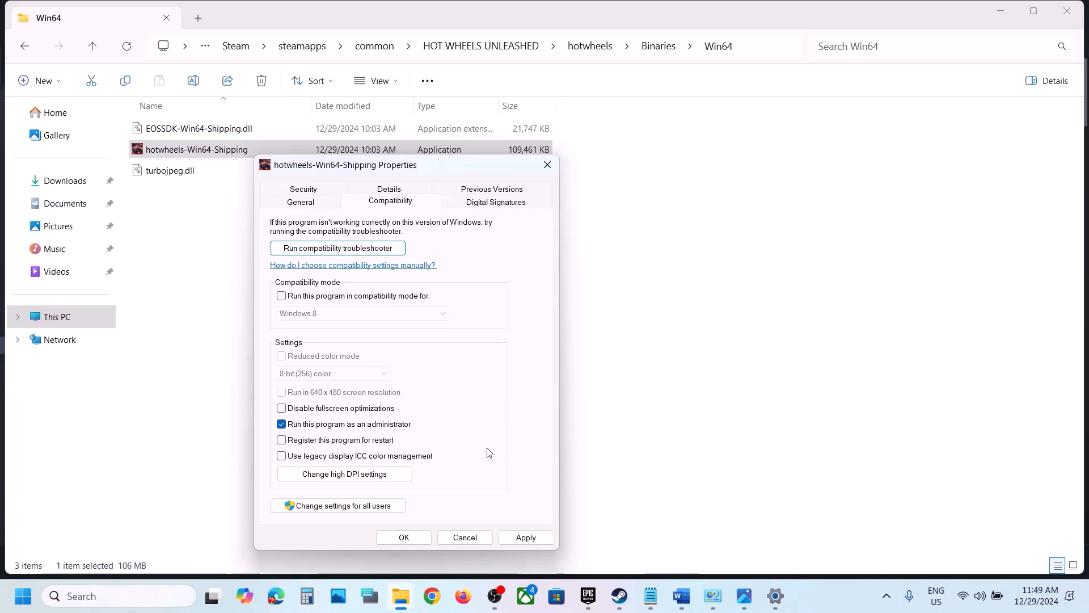
pyautogui.click(525, 537)
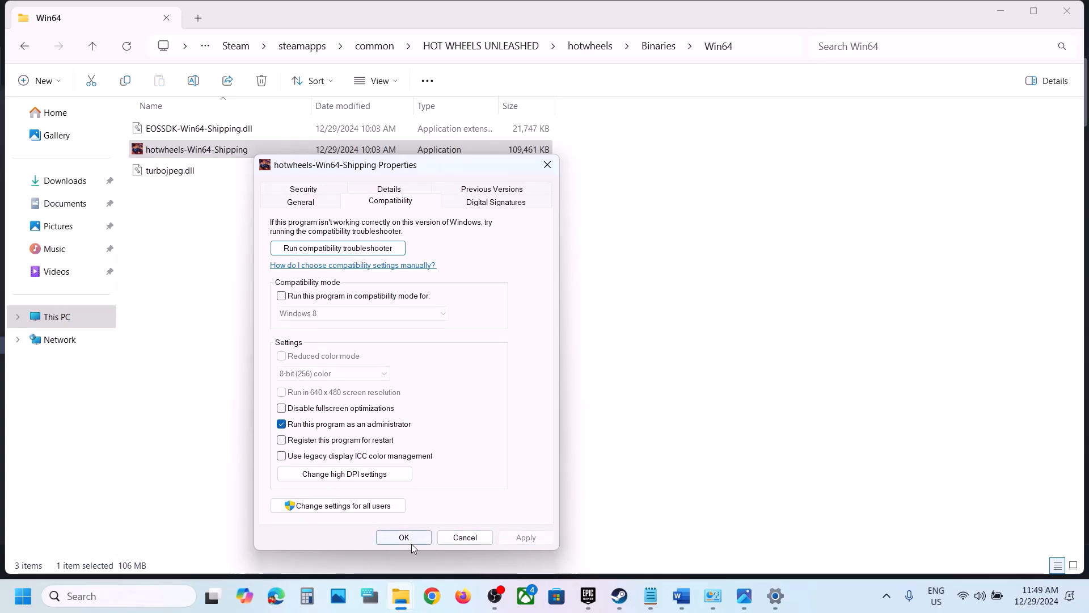
pyautogui.click(411, 543)
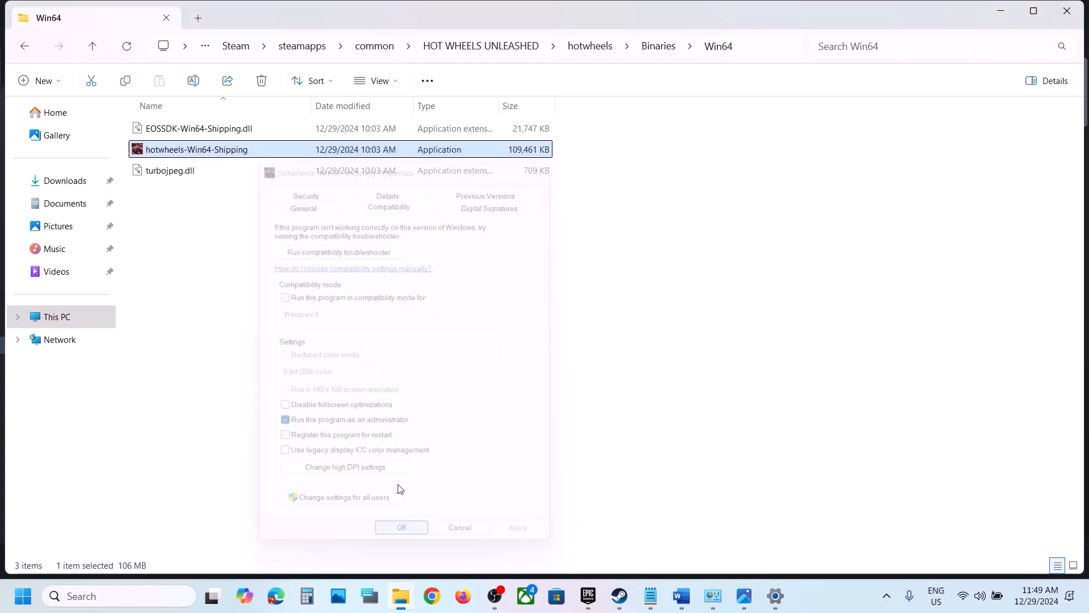
# Reopen the compatibility properties of hotwheels-Win64-Shipping and enable compatibility mode for Windows 8
pyautogui.rightClick(204, 149)
pyautogui.click(297, 370)
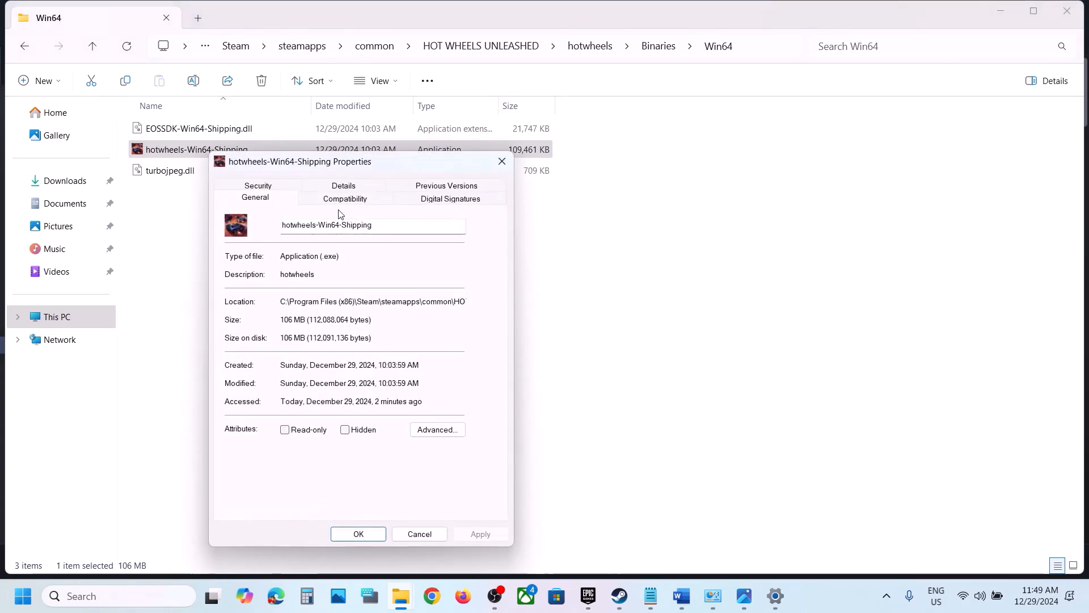
pyautogui.click(337, 198)
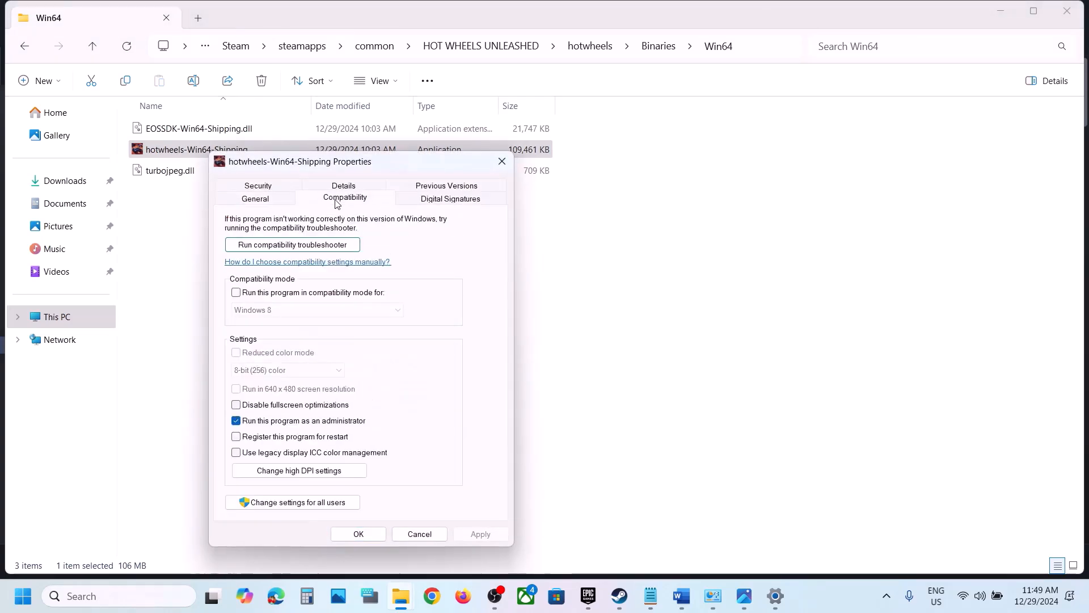
pyautogui.click(236, 293)
pyautogui.click(480, 532)
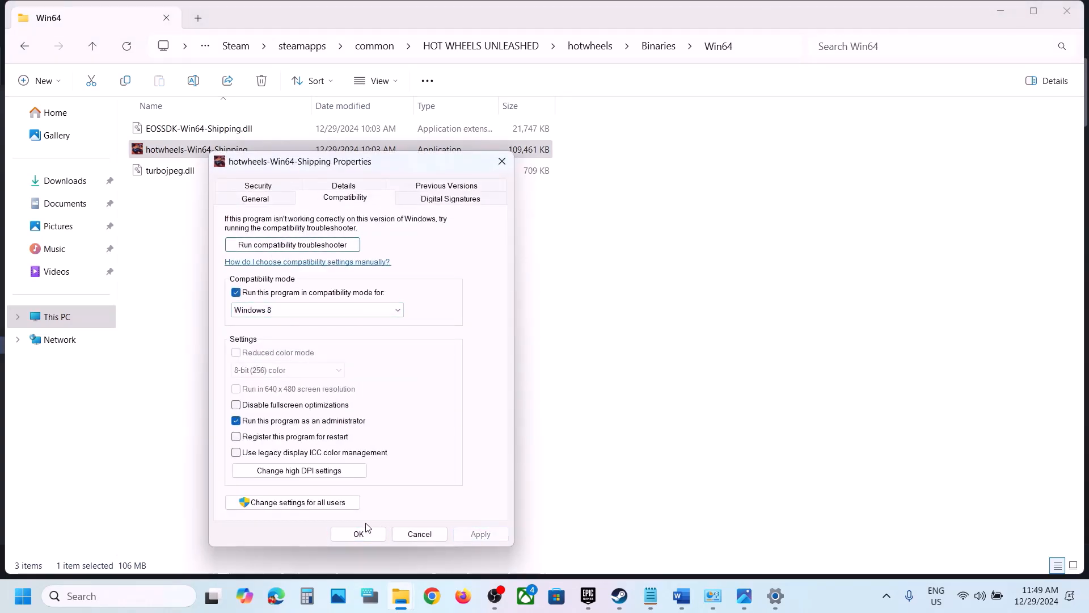
# Change the compatibility mode of hotwheels-Win64-Shipping to Windows 7, disable fullscreen optimizations, and apply the settings
pyautogui.click(341, 310)
pyautogui.click(276, 350)
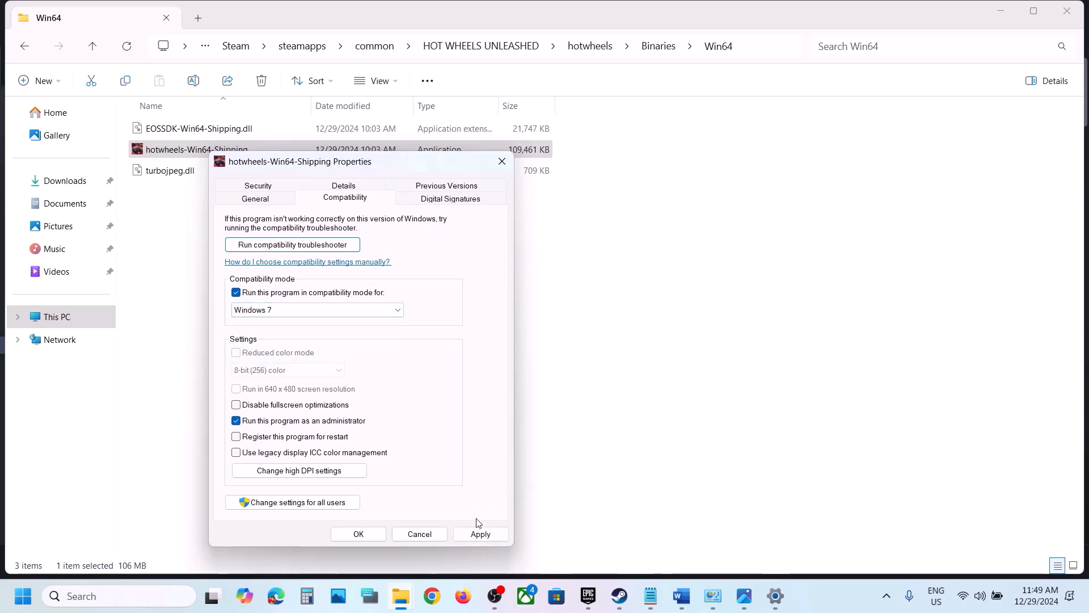
pyautogui.click(481, 534)
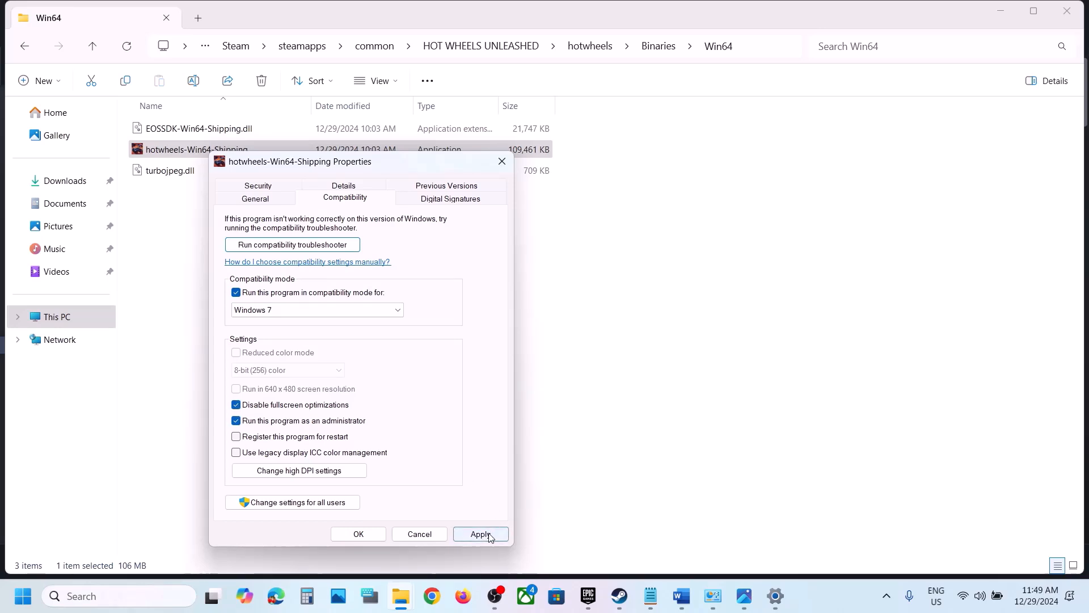
pyautogui.click(480, 534)
pyautogui.click(374, 536)
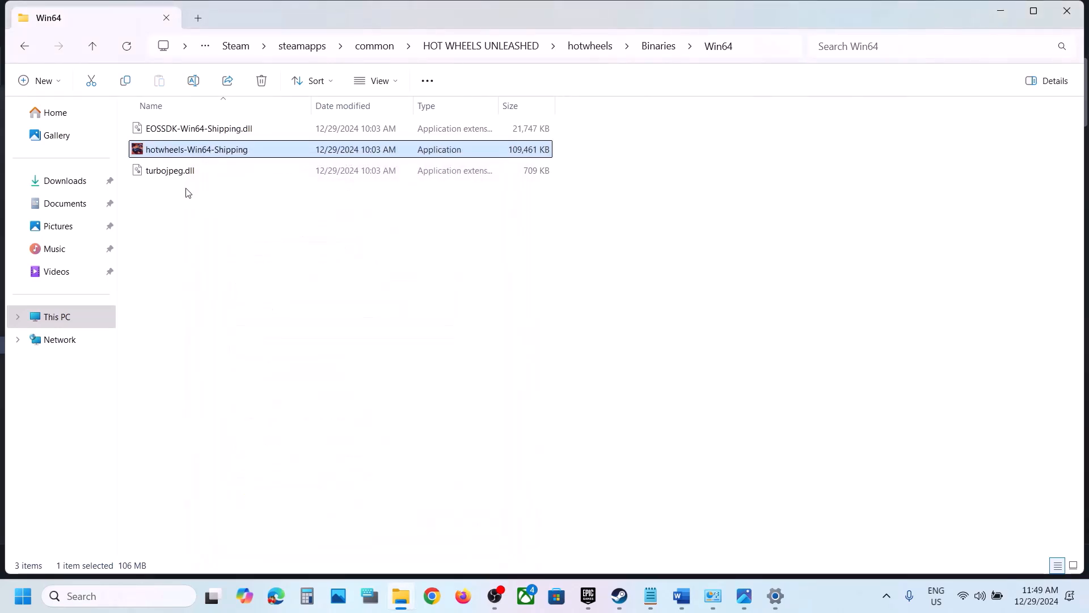
# Go up to the HOT WHEELS UNLEASHED installation folder and select the hotwheels application
pyautogui.click(92, 47)
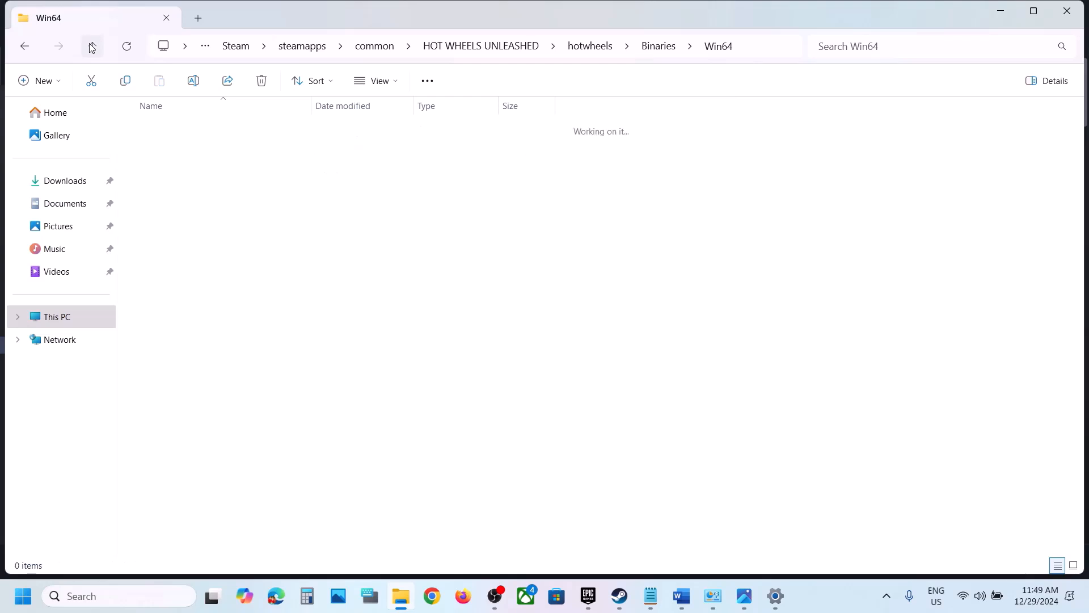
pyautogui.click(92, 47)
pyautogui.click(92, 47)
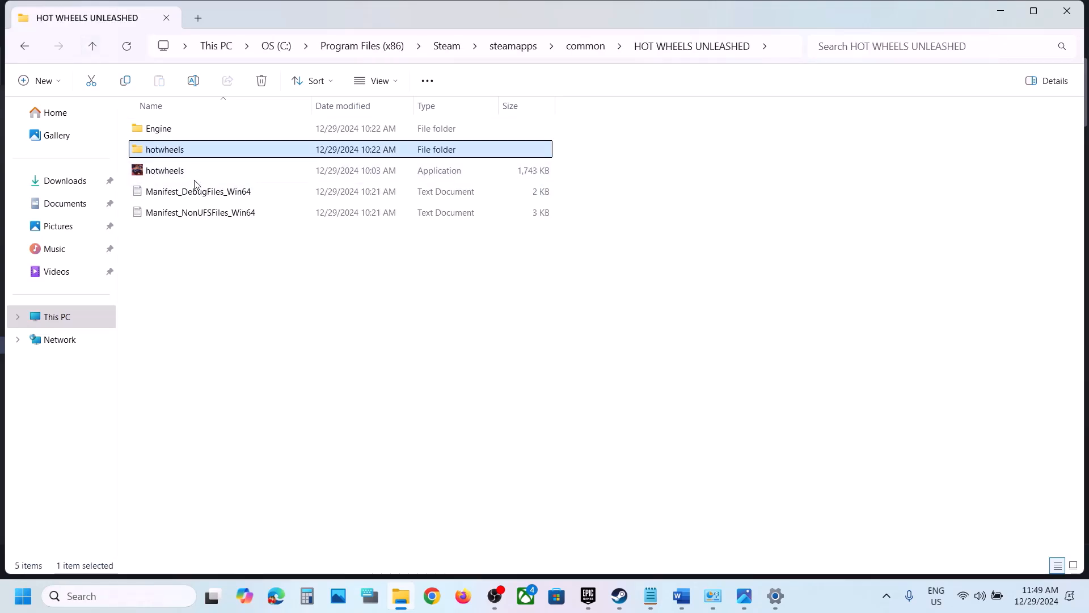
pyautogui.click(170, 172)
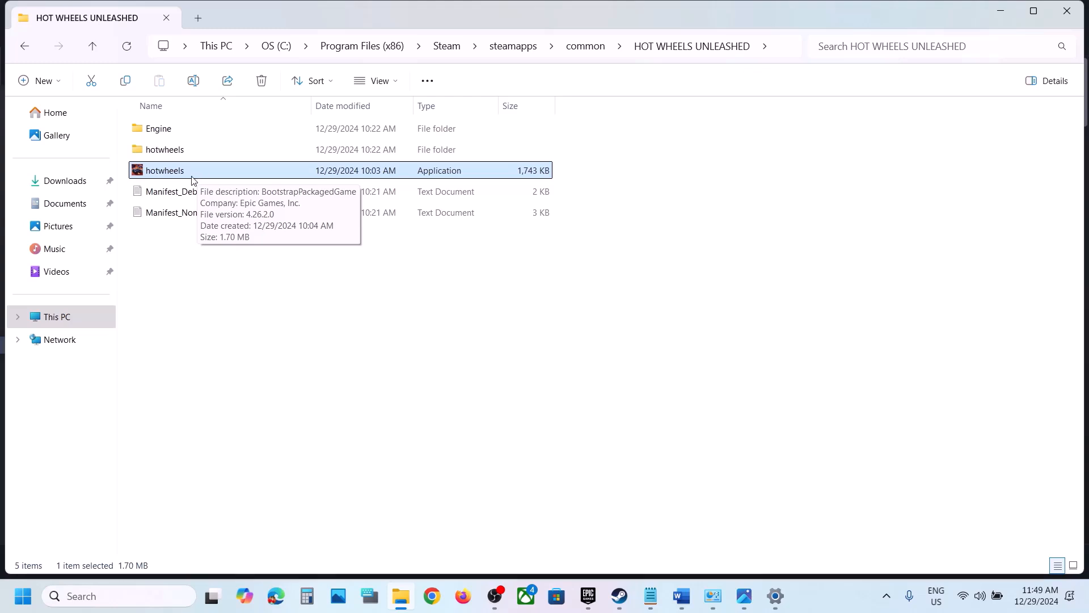
# Return to hotwheels\Binaries\Win64, turn off compatibility mode in the properties of hotwheels-Win64-Shipping, and apply the change
pyautogui.click(176, 152)
pyautogui.doubleClick(176, 152)
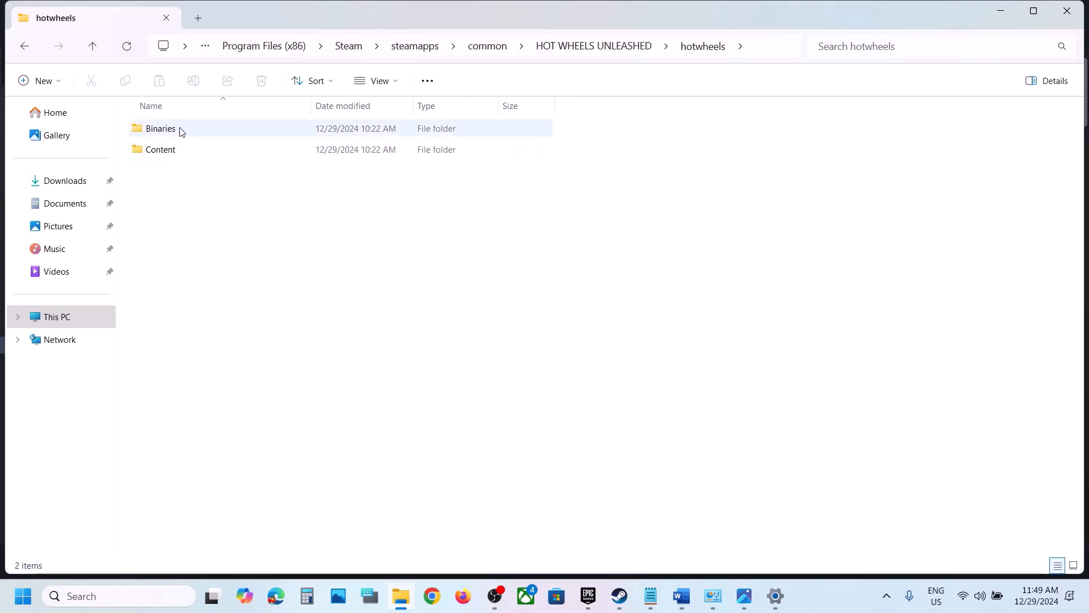
pyautogui.doubleClick(178, 130)
pyautogui.doubleClick(168, 133)
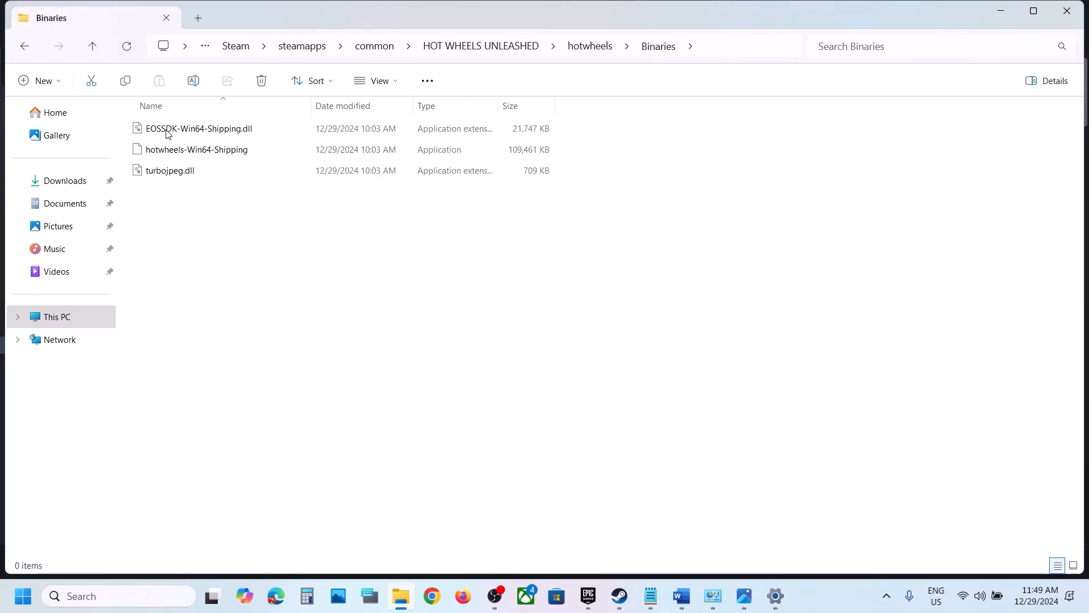
pyautogui.rightClick(177, 148)
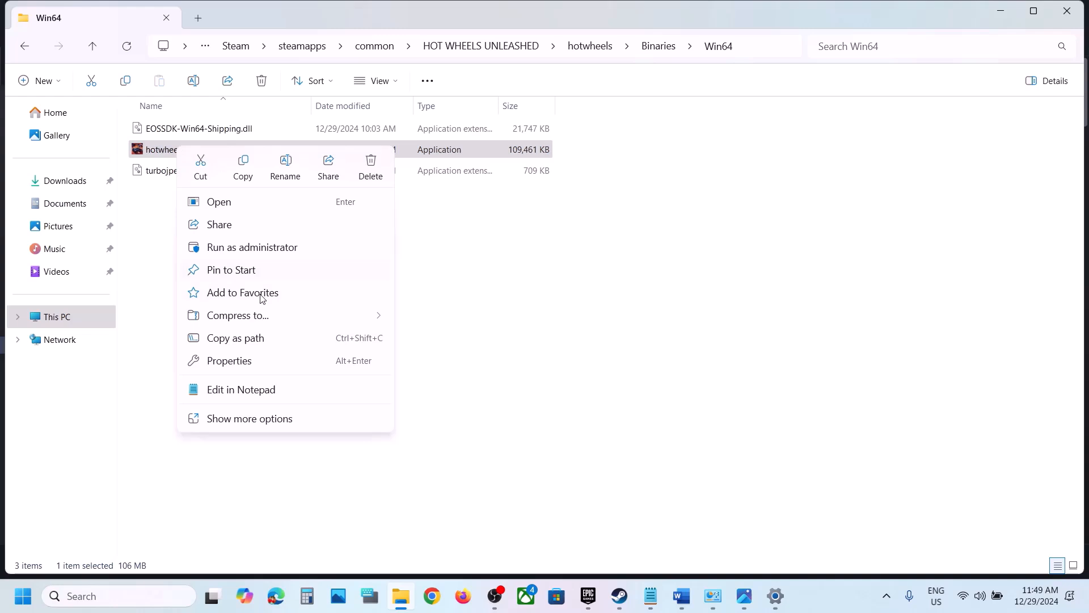
pyautogui.click(239, 361)
pyautogui.click(300, 195)
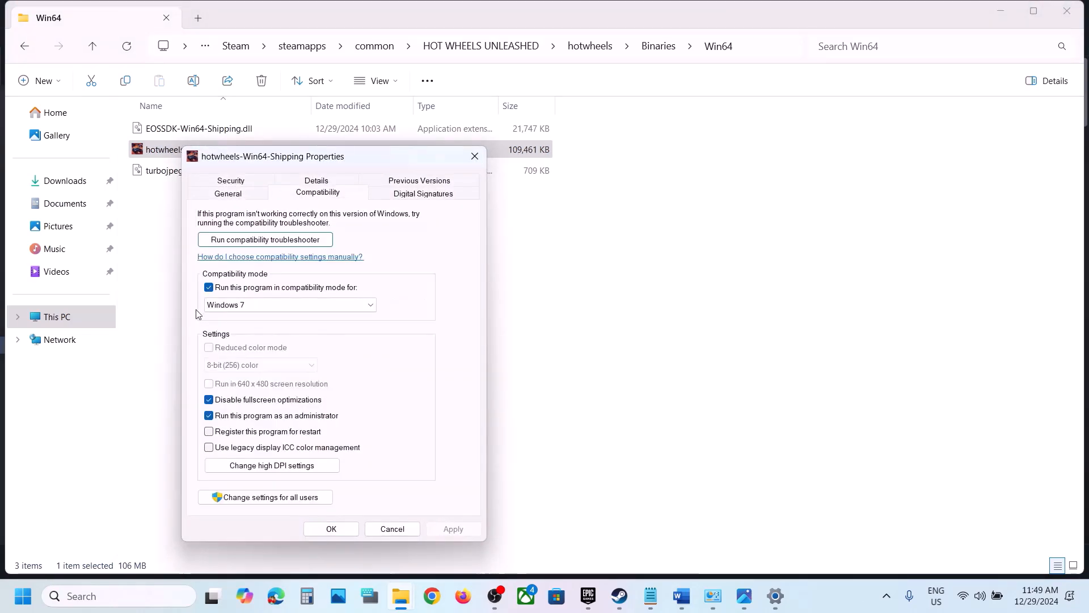
pyautogui.click(209, 287)
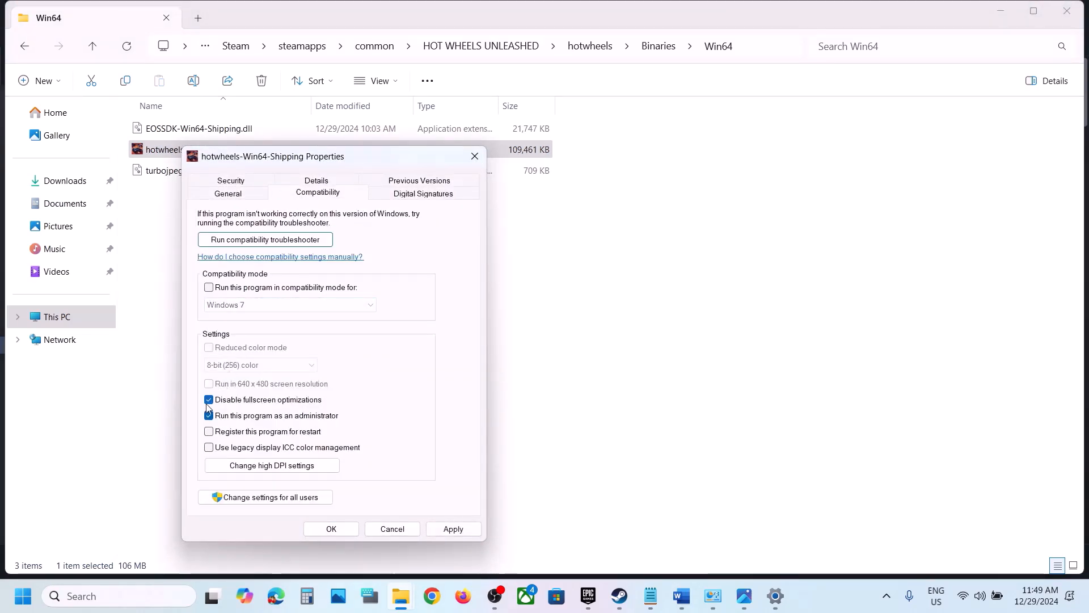
pyautogui.click(447, 530)
pyautogui.click(330, 529)
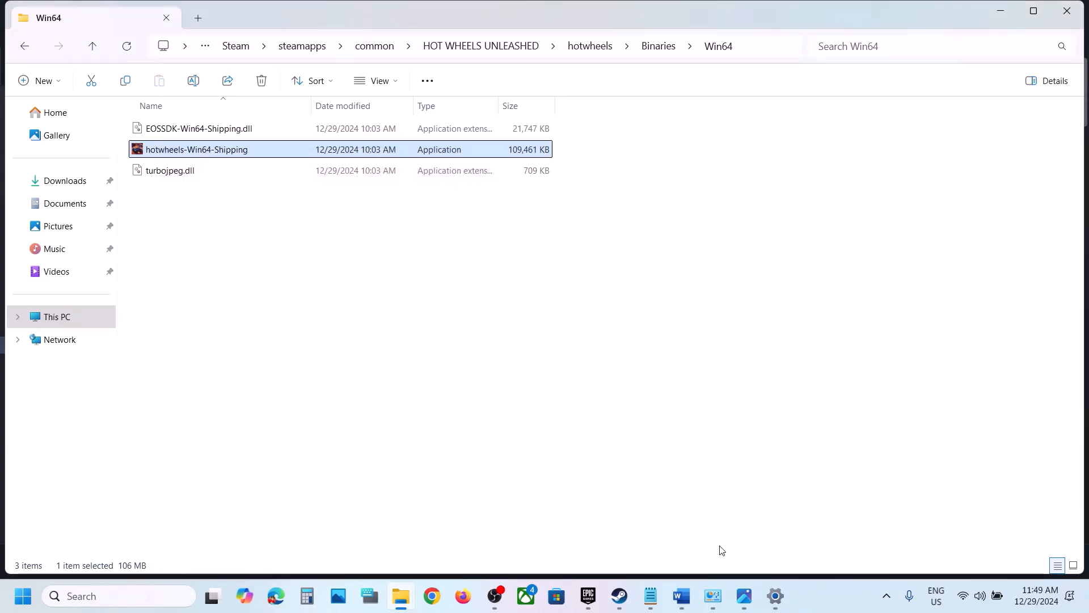
# Switch to Word, highlight the Step 6 note on rolling back the graphics driver, and select the NVIDIA download link under Step 4
pyautogui.click(681, 596)
pyautogui.scroll(-4, 421, 356)
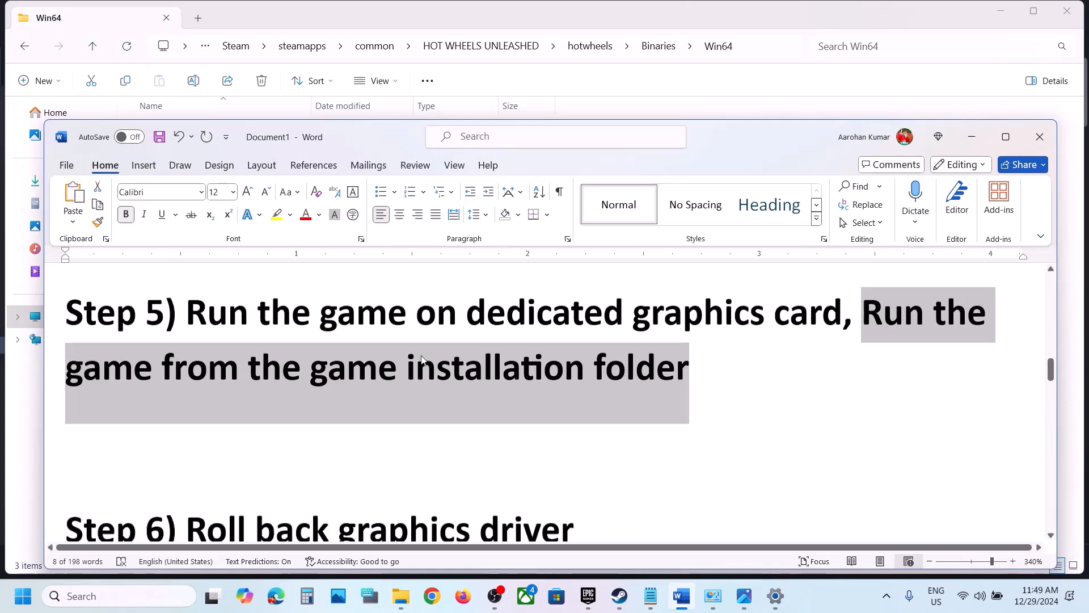
pyautogui.keyDown('shift'); pyautogui.click(581, 377); pyautogui.keyUp('shift')
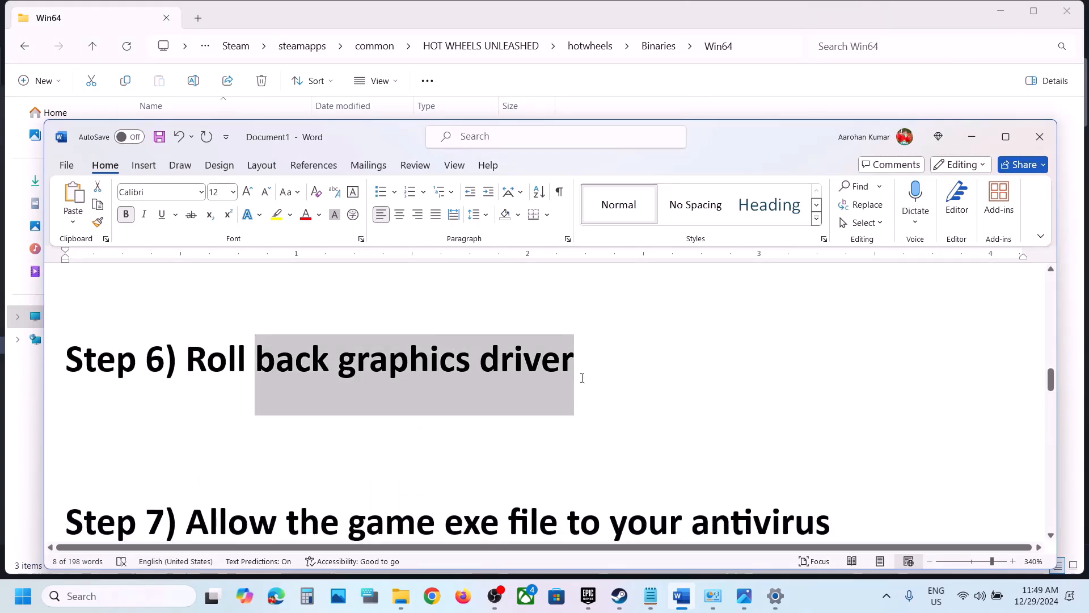
pyautogui.scroll(10, 518, 389)
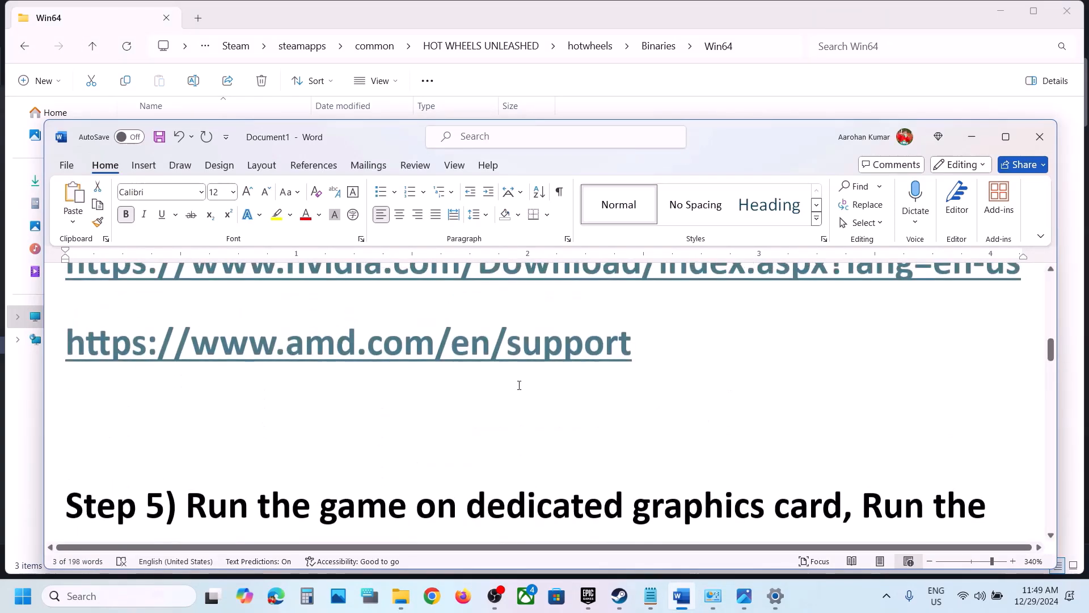
pyautogui.scroll(-3, 519, 385)
pyautogui.scroll(-2, 519, 386)
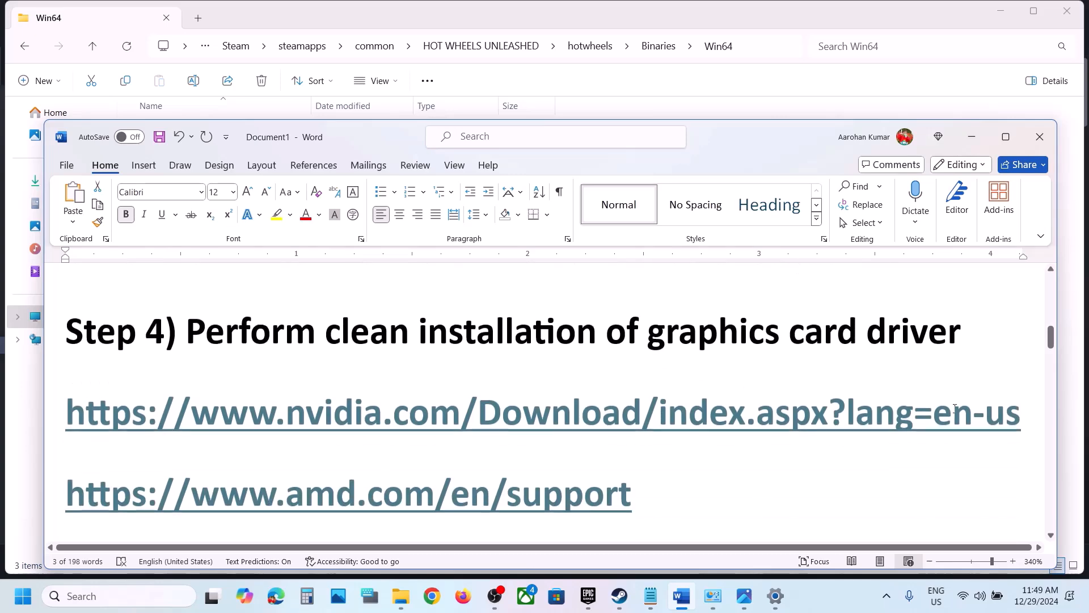
pyautogui.moveTo(1029, 414); pyautogui.dragTo(65, 413)
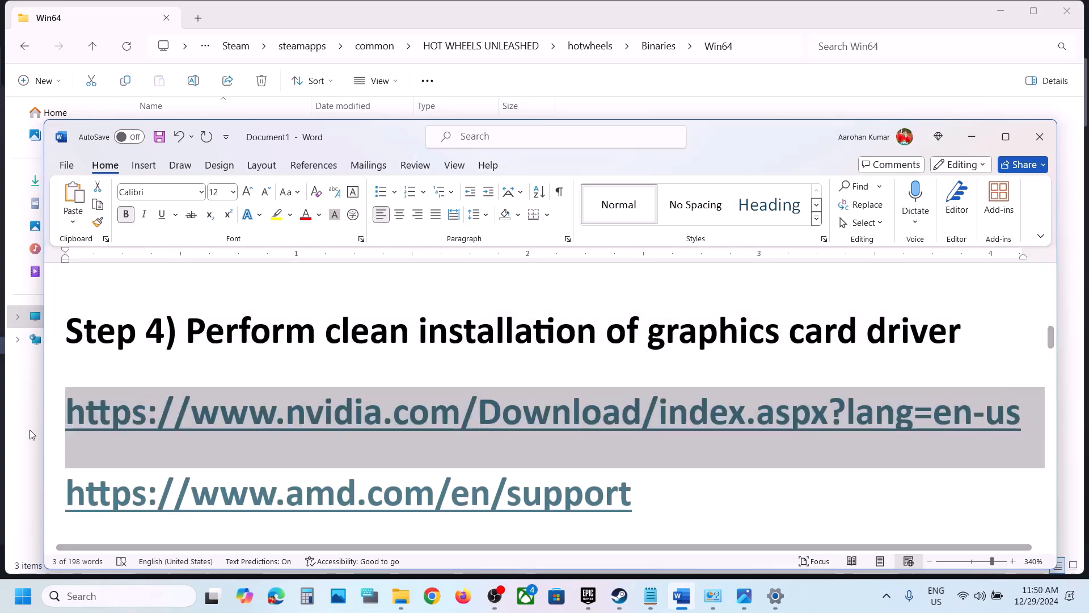
# Switch to Chrome, load nvidia.com/Download/index.aspx?lang=en-us, and find drivers for the GeForce RTX 3050 Laptop GPU on Windows 11
pyautogui.click(432, 595)
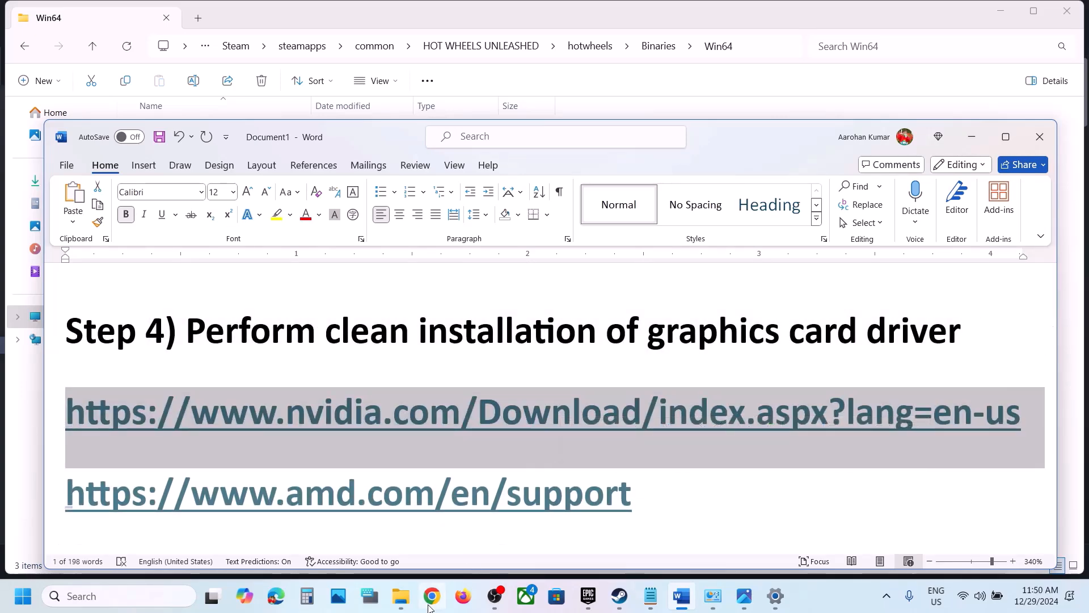
pyautogui.write('nvidia.com/Download/index.aspx?lang=en-us')
pyautogui.press('Return')
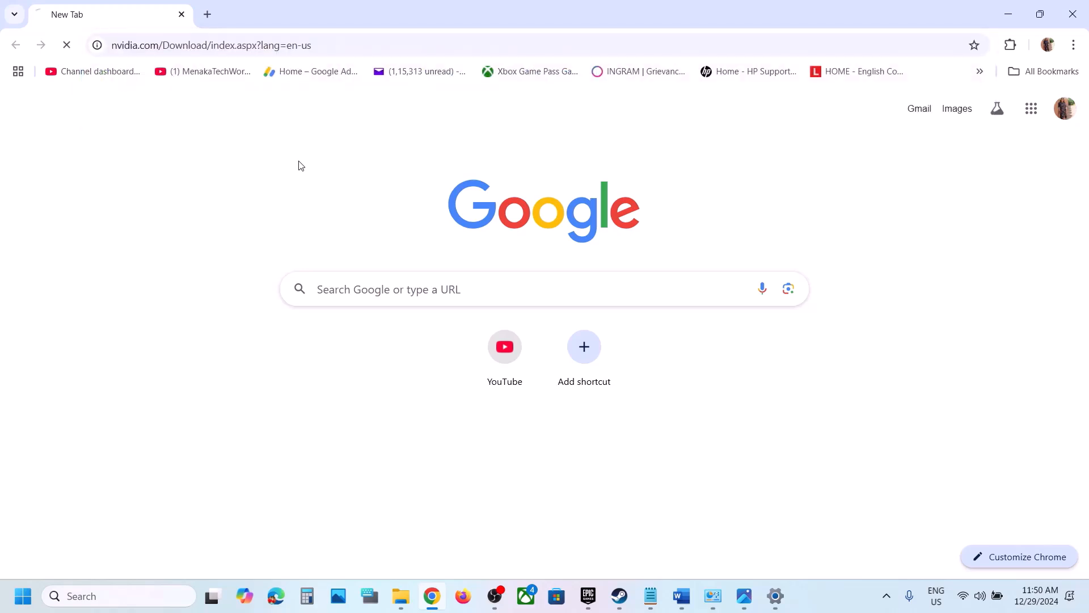
pyautogui.scroll(-5, 321, 344)
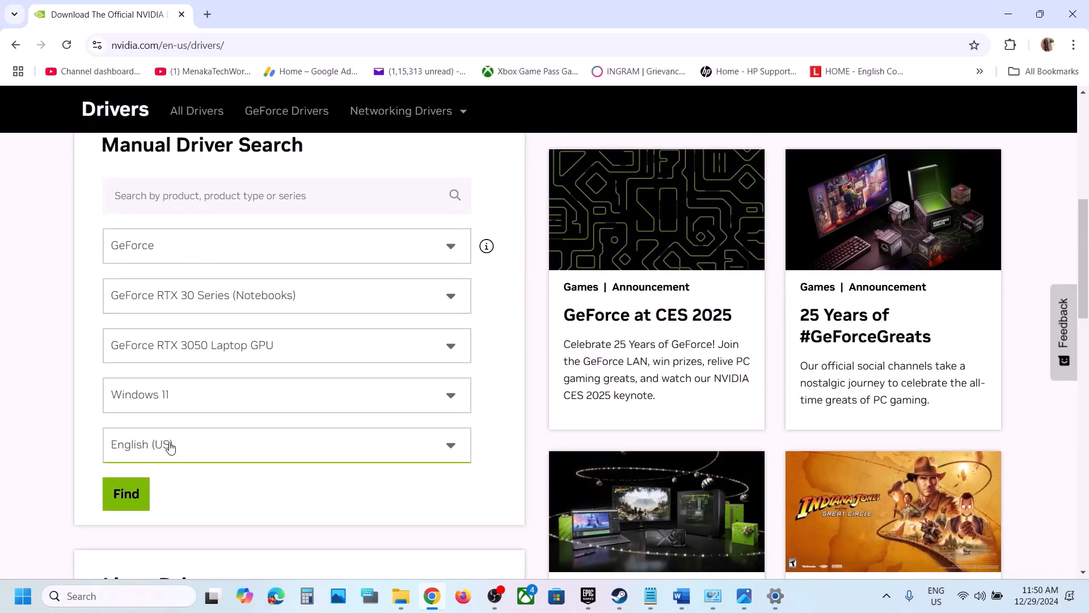
pyautogui.scroll(-1, 193, 401)
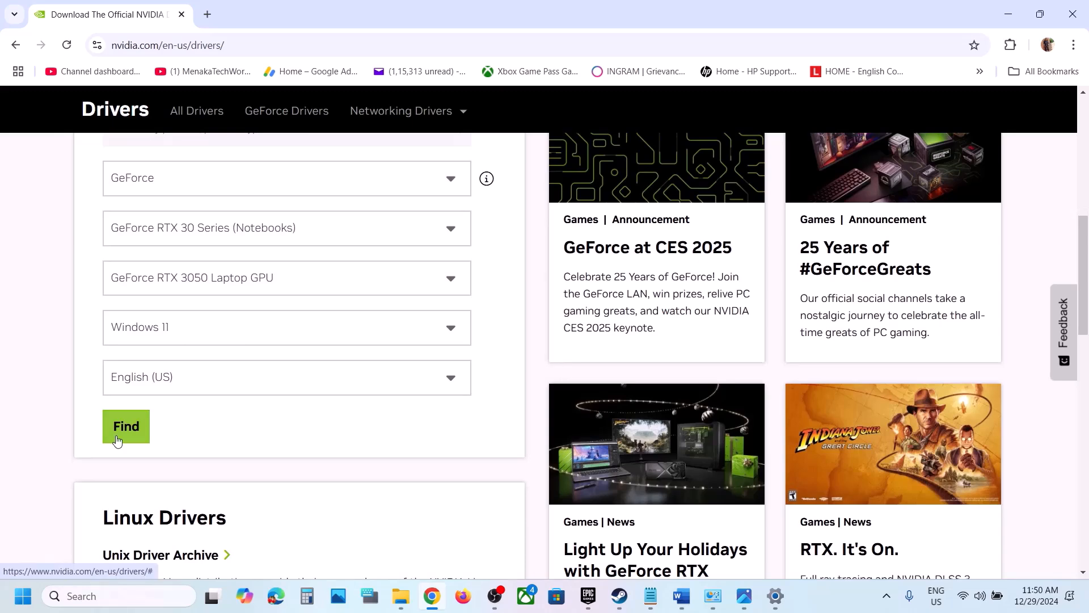
pyautogui.click(126, 426)
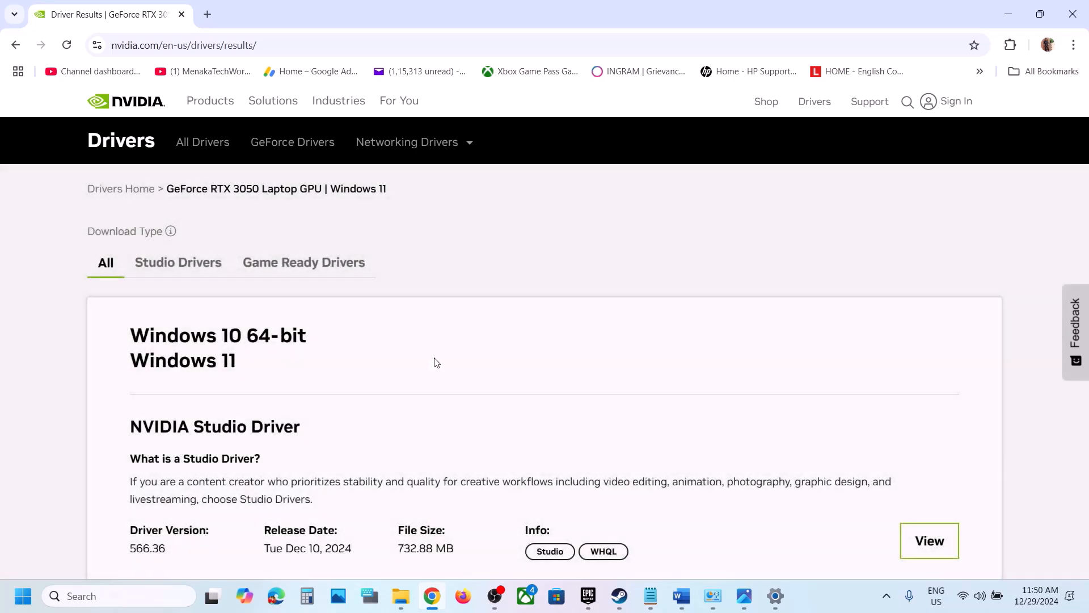
# Expand the additional driver versions in the results and examine the older Game Ready Driver releases 566.14 and 566.03
pyautogui.scroll(-2, 431, 362)
pyautogui.scroll(-7, 426, 362)
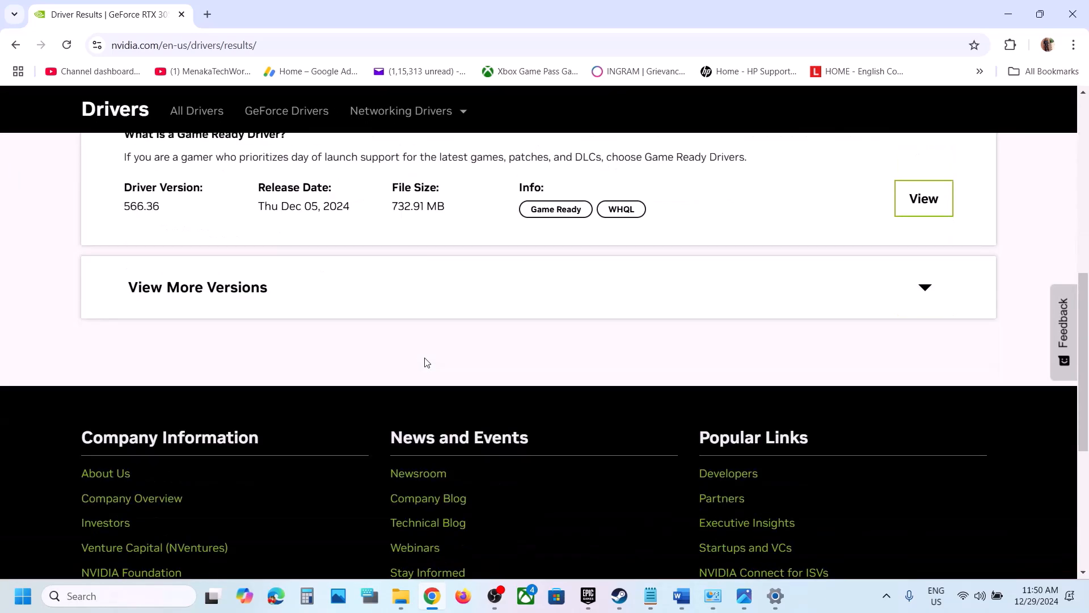
pyautogui.click(226, 294)
pyautogui.scroll(-2, 225, 294)
pyautogui.scroll(8, 225, 292)
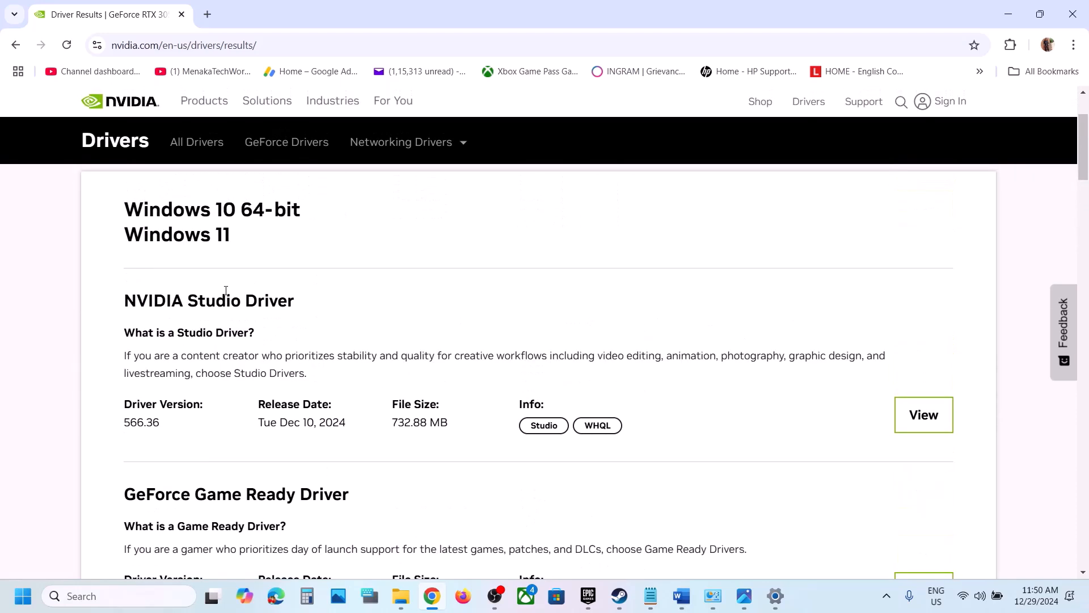
pyautogui.scroll(-4, 226, 293)
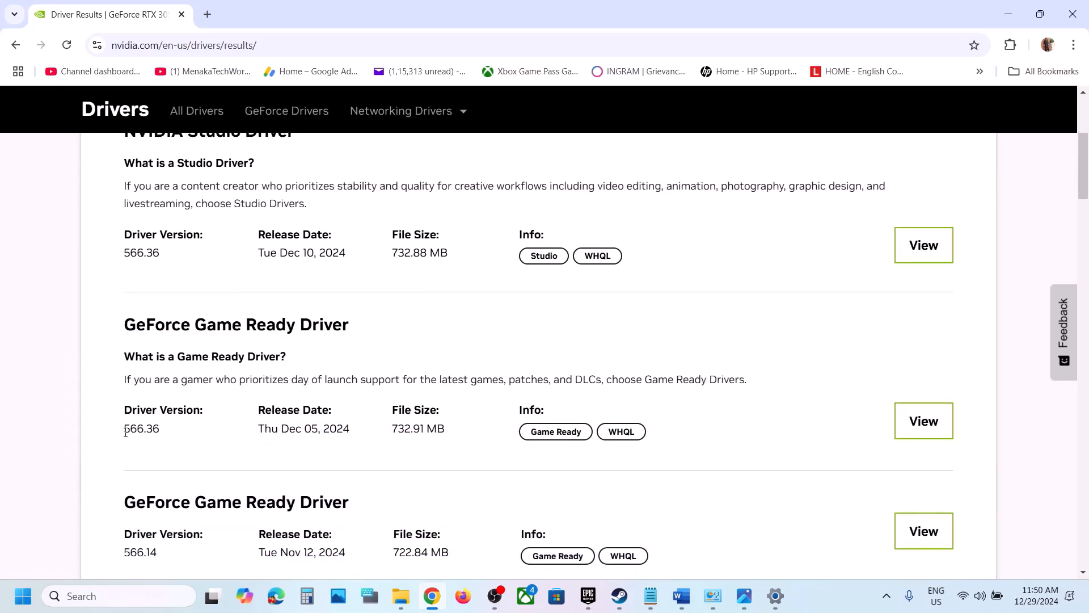
pyautogui.scroll(-3, 165, 433)
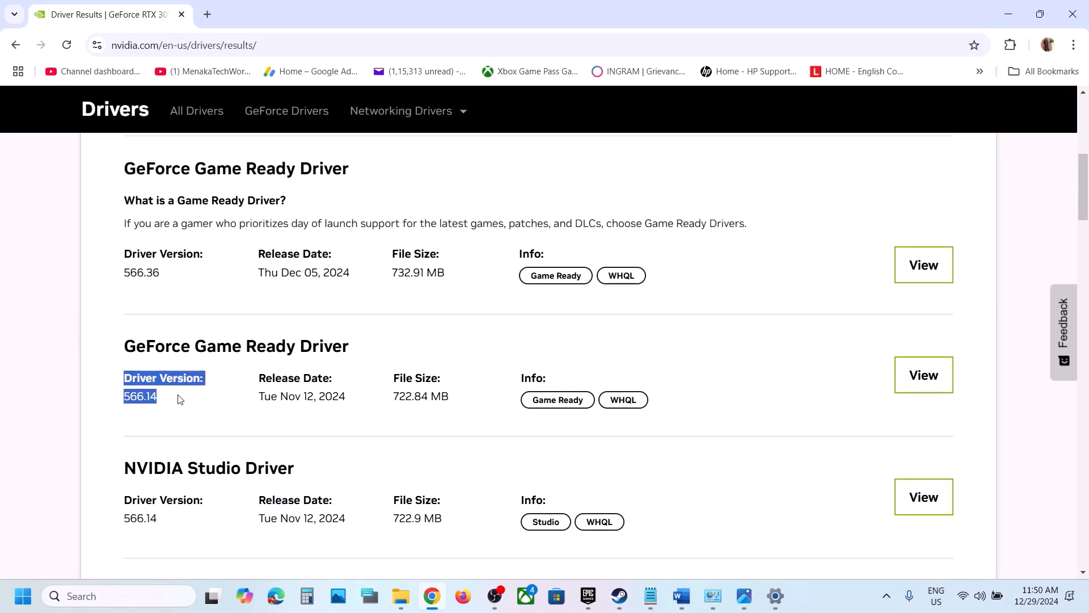
pyautogui.scroll(-2, 179, 399)
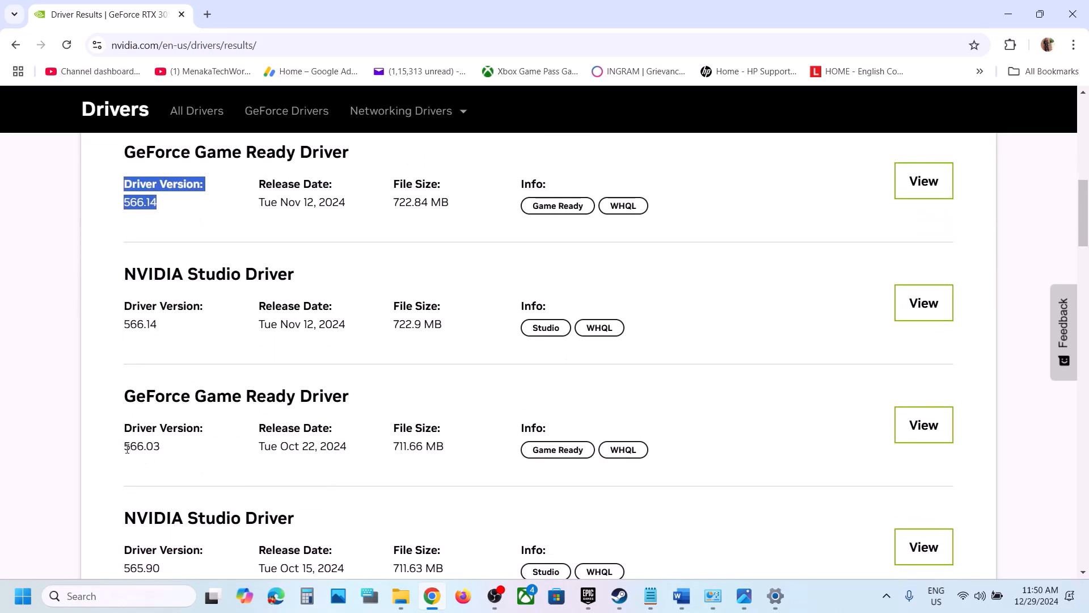
pyautogui.moveTo(126, 449); pyautogui.dragTo(177, 447)
pyautogui.click(178, 447)
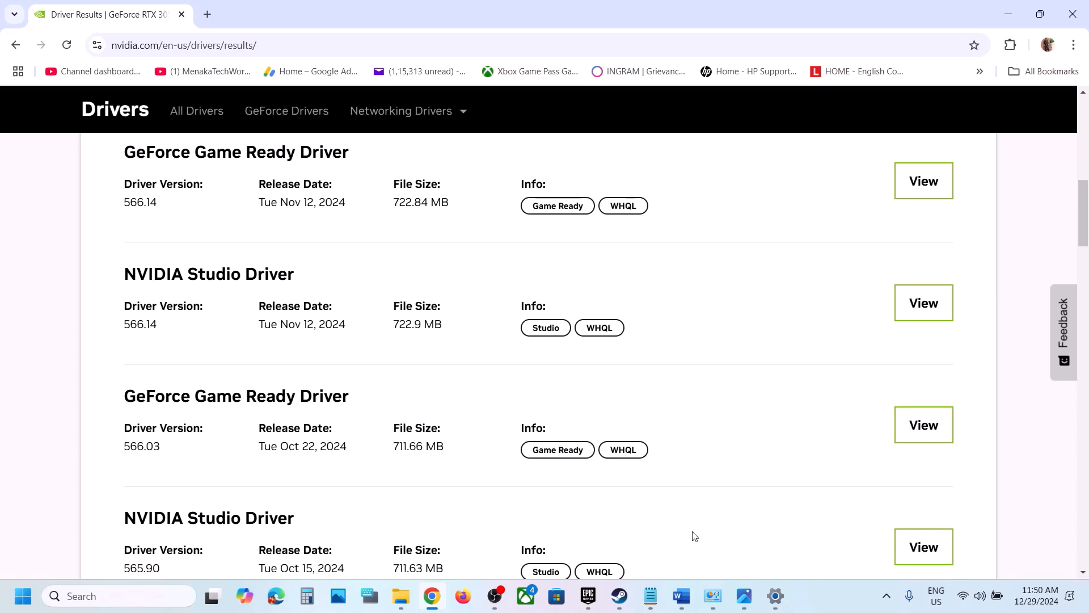
# Return to Word, maximize the document, and highlight the Step 7 note on allowing the game exe through antivirus and firewall
pyautogui.click(618, 595)
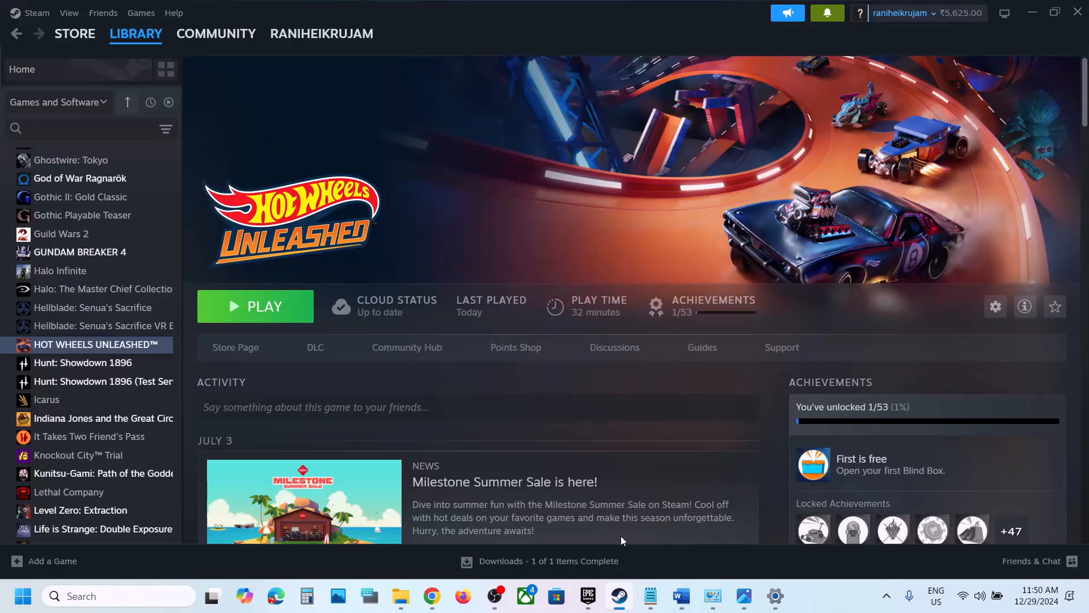
pyautogui.click(681, 599)
pyautogui.scroll(-10, 452, 444)
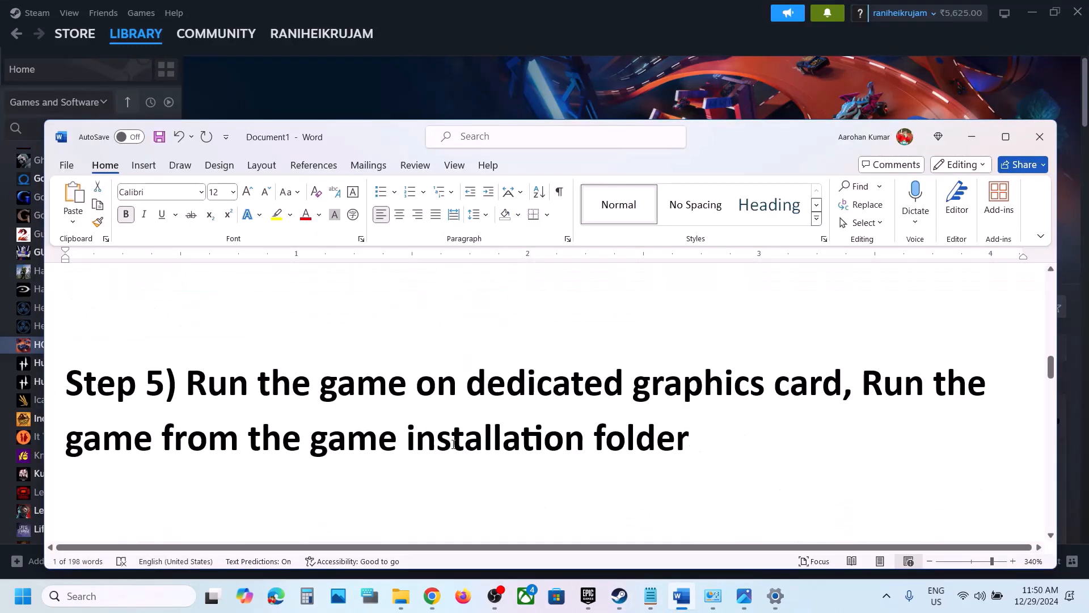
pyautogui.scroll(2, 453, 444)
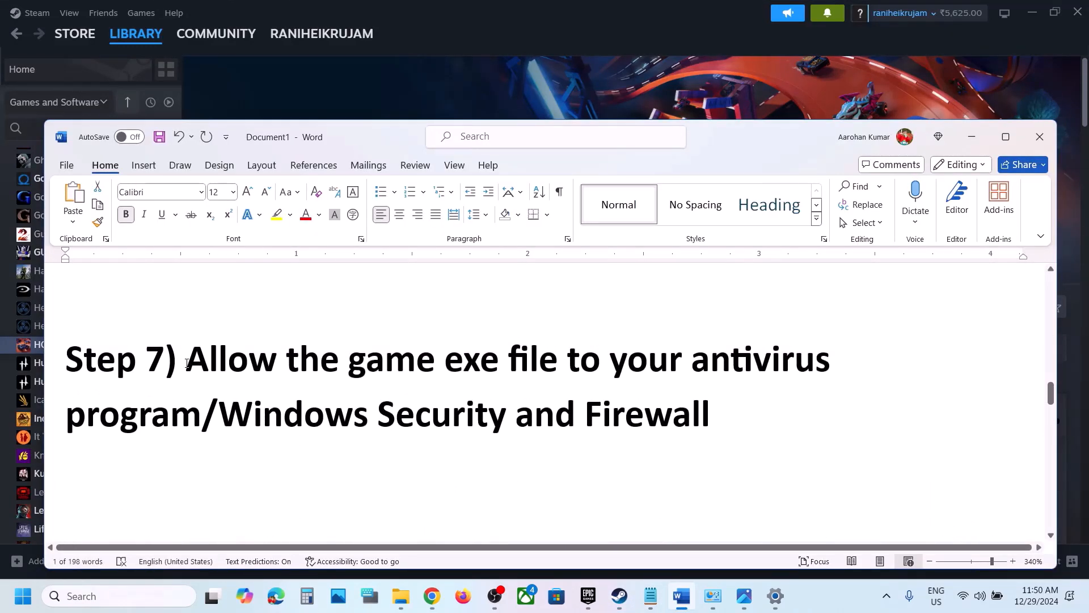
pyautogui.moveTo(186, 364); pyautogui.dragTo(713, 413)
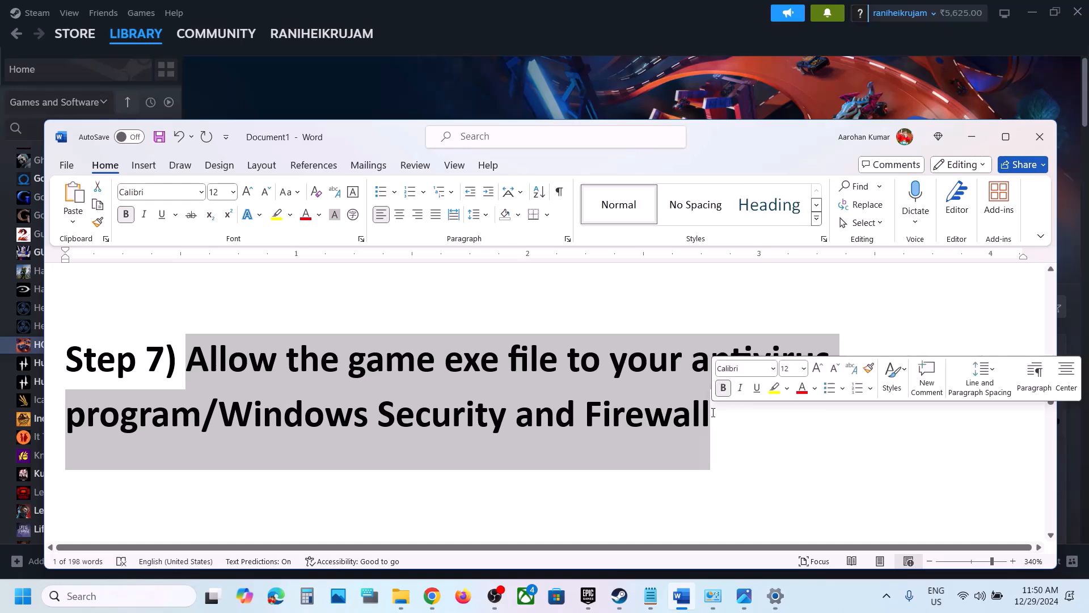
pyautogui.click(1010, 139)
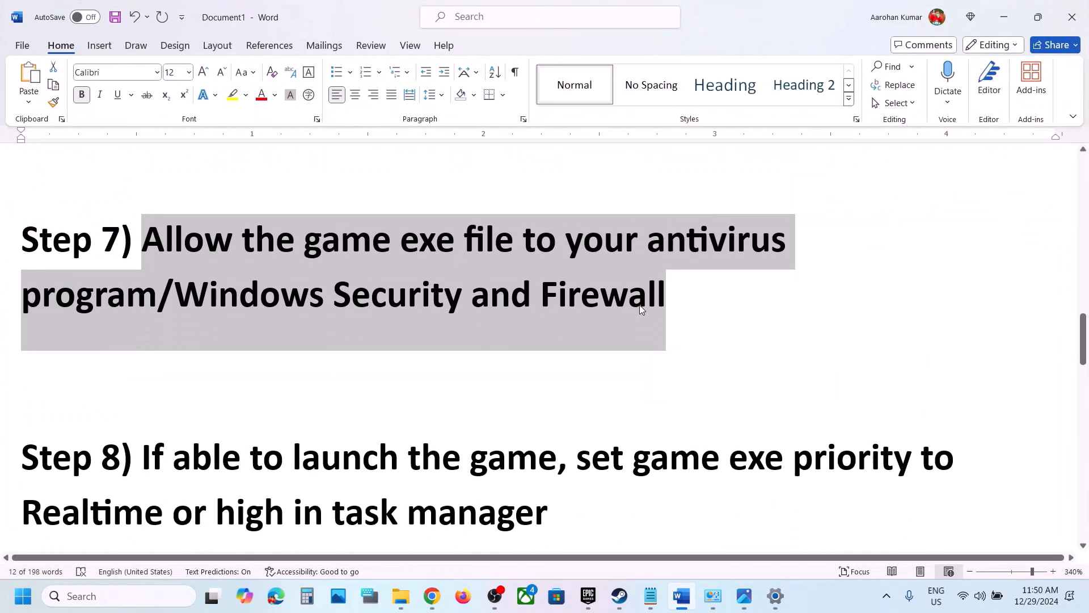
pyautogui.scroll(1, 639, 305)
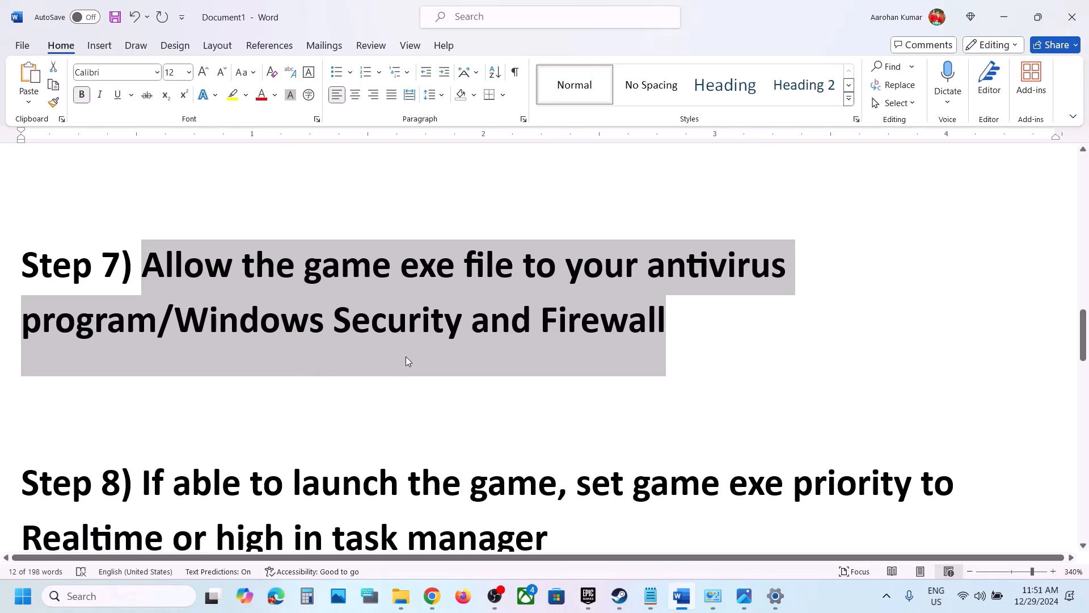
# Switch to Settings and open Windows Security's page for allowing an app through Controlled folder access under ransomware protection
pyautogui.hotkey('alt', 'Tab')
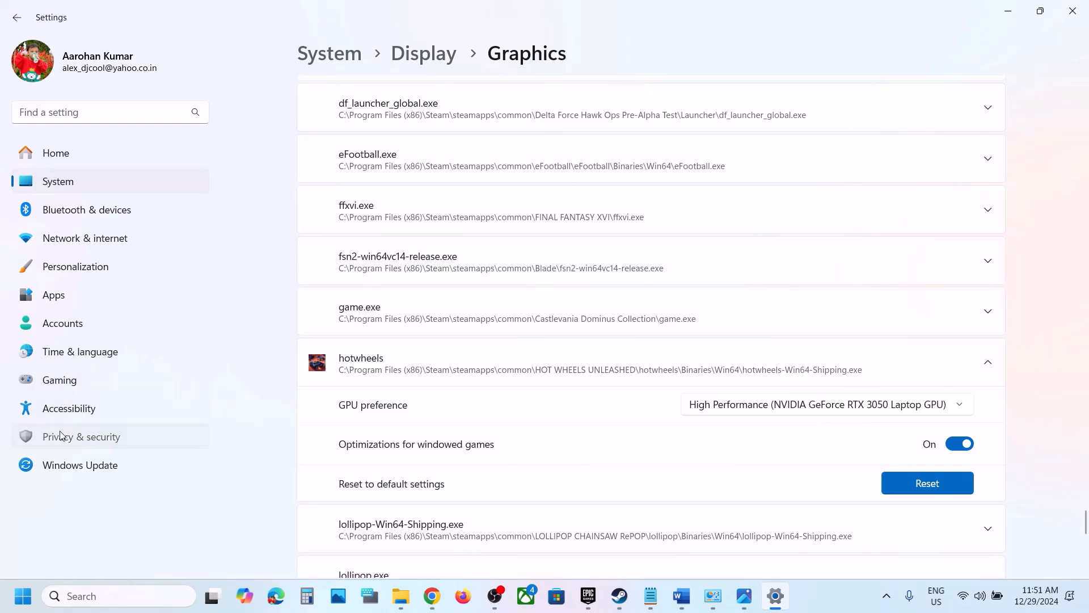
pyautogui.click(98, 441)
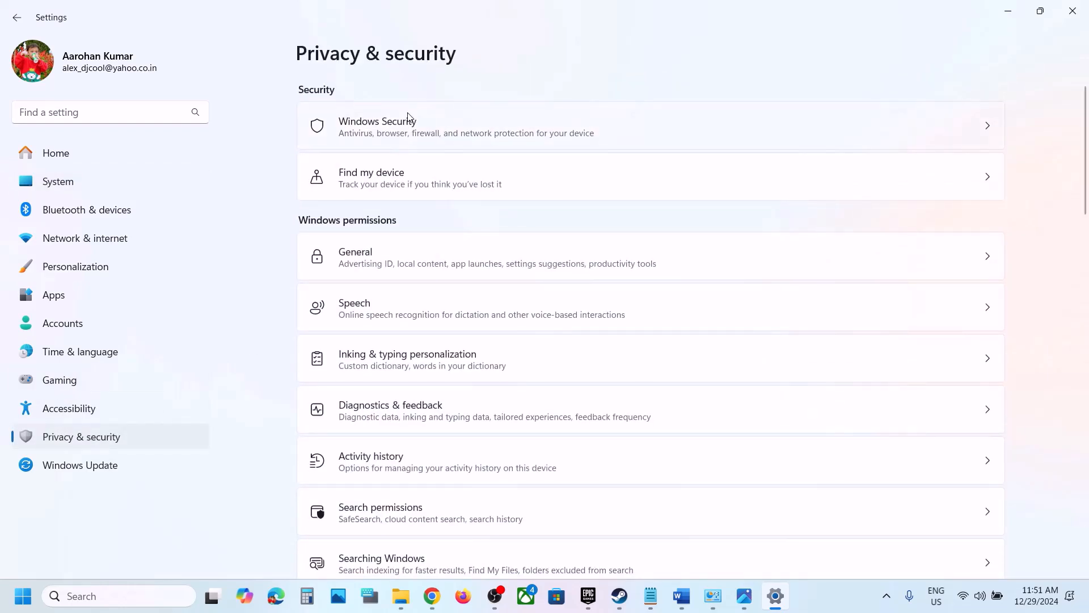
pyautogui.click(416, 133)
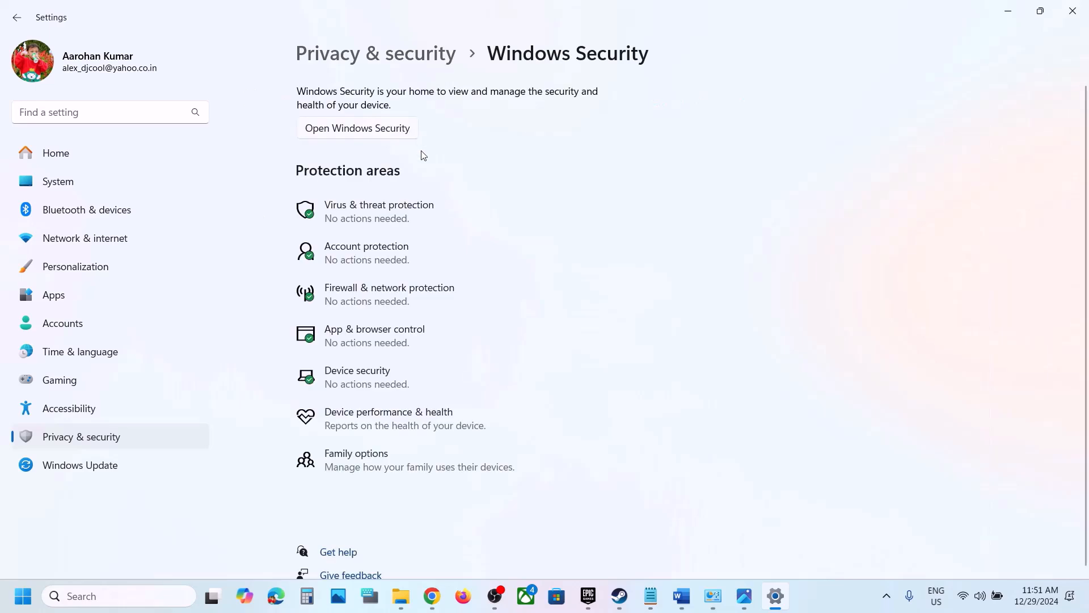
pyautogui.click(383, 210)
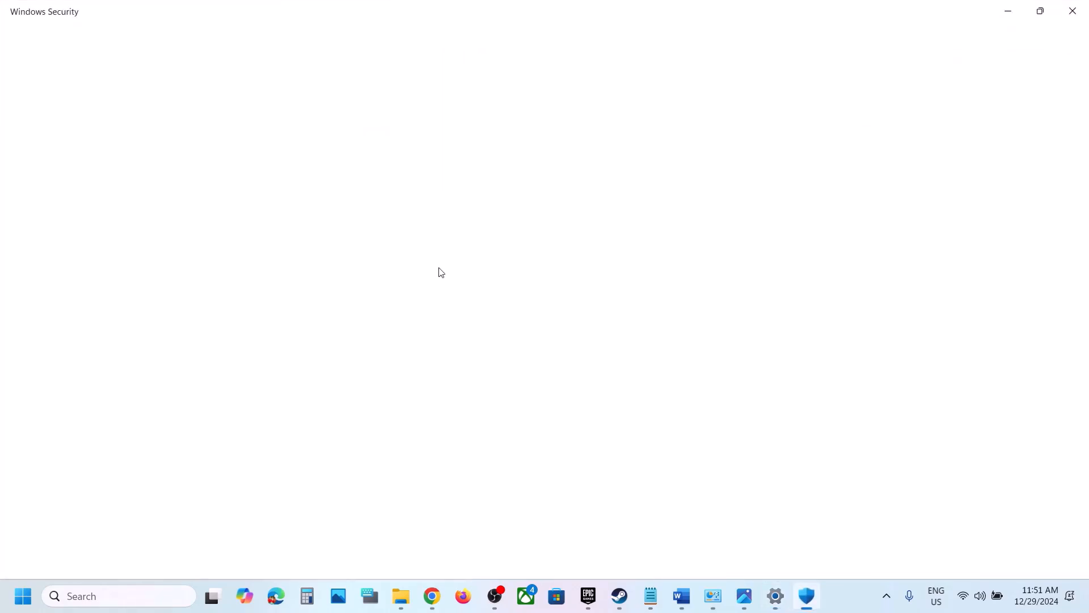
pyautogui.scroll(-3, 439, 272)
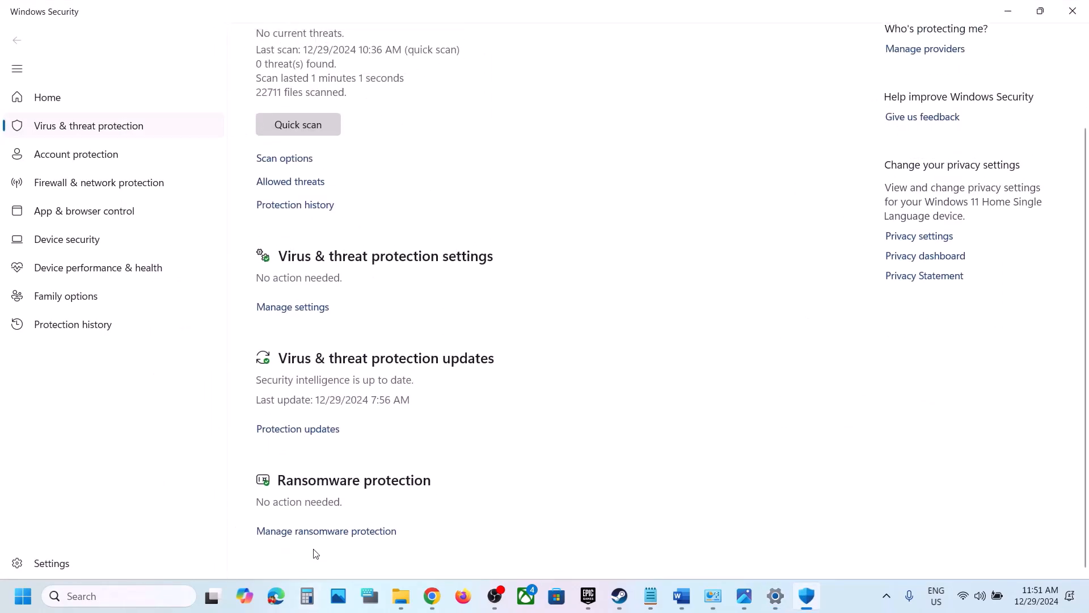
pyautogui.click(314, 531)
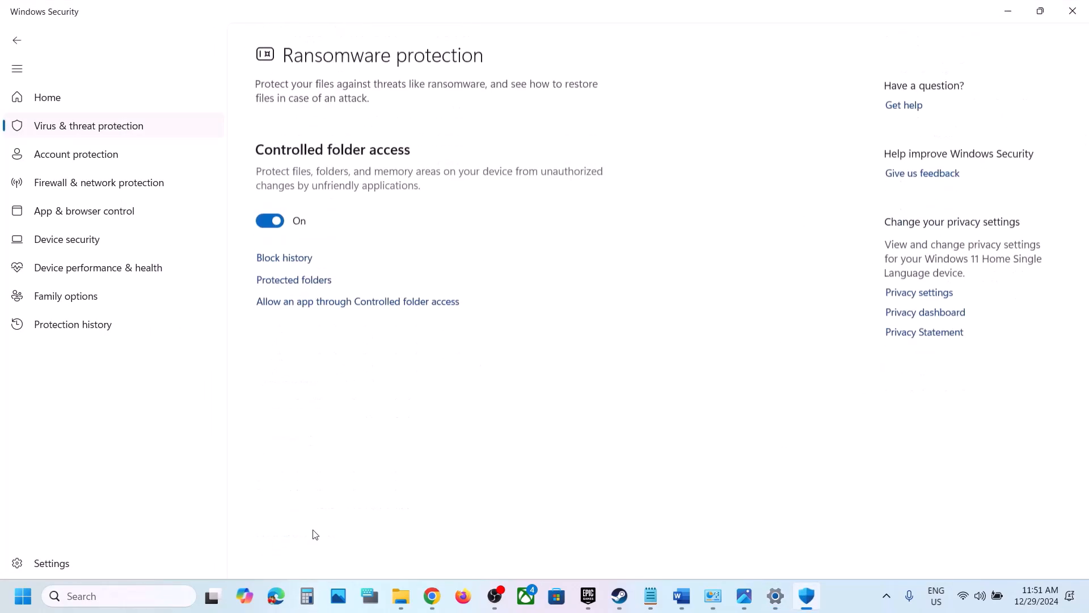
pyautogui.click(348, 301)
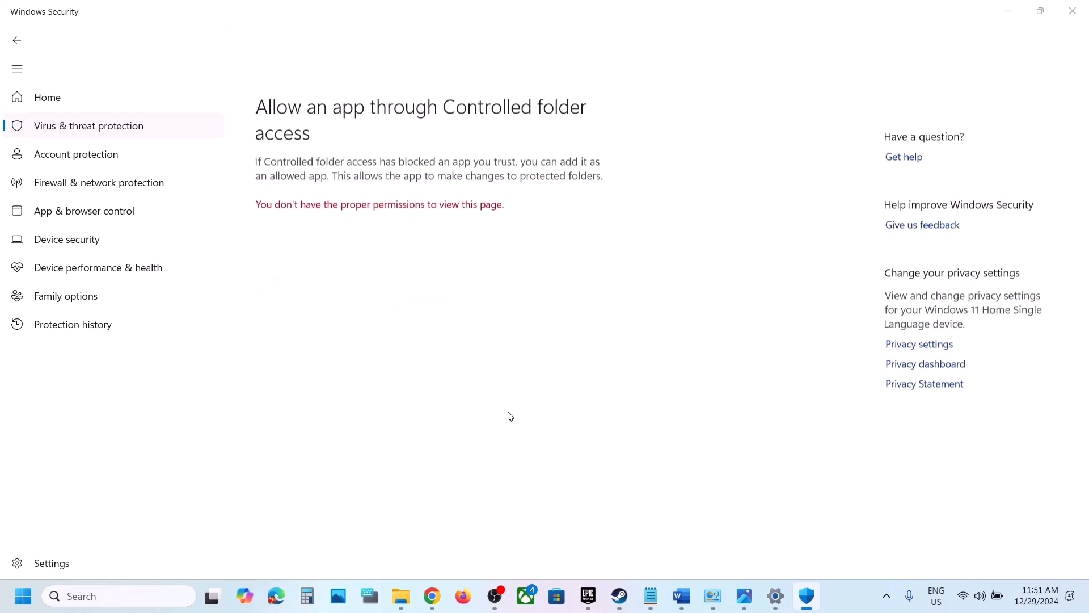
pyautogui.scroll(-3, 352, 177)
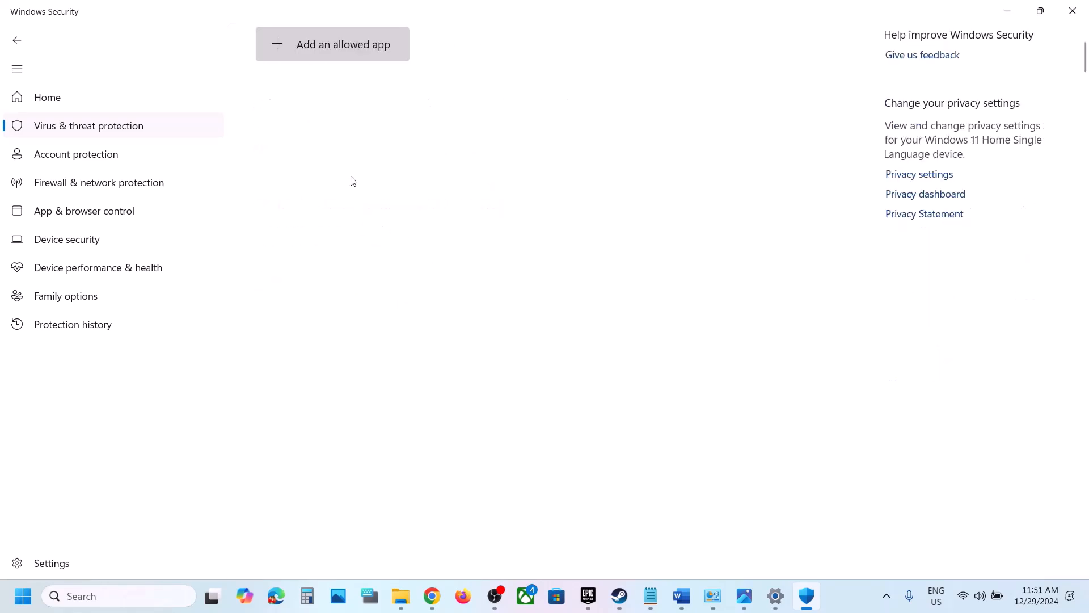
# Start adding an allowed app by browsing all apps, and go to the folder C:\Program Files (x86)\Steam
pyautogui.click(338, 49)
pyautogui.click(335, 101)
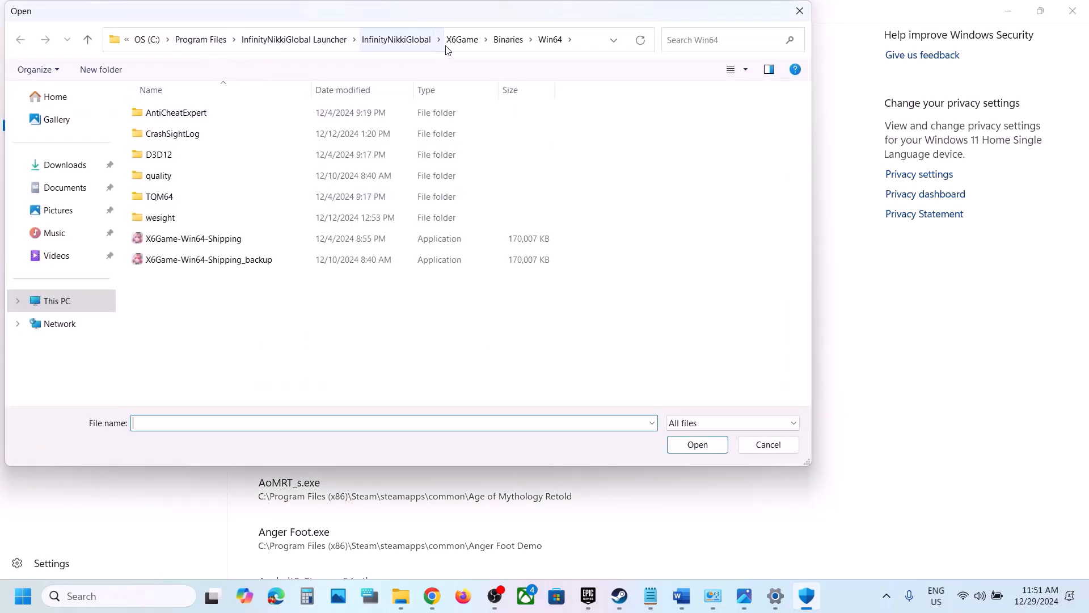
pyautogui.click(202, 40)
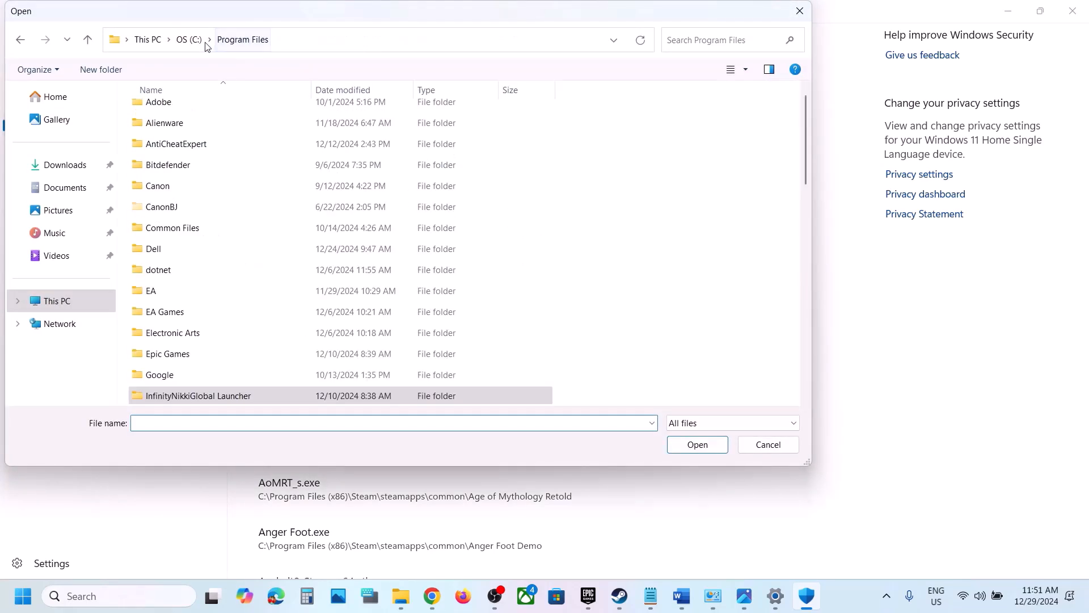
pyautogui.click(192, 42)
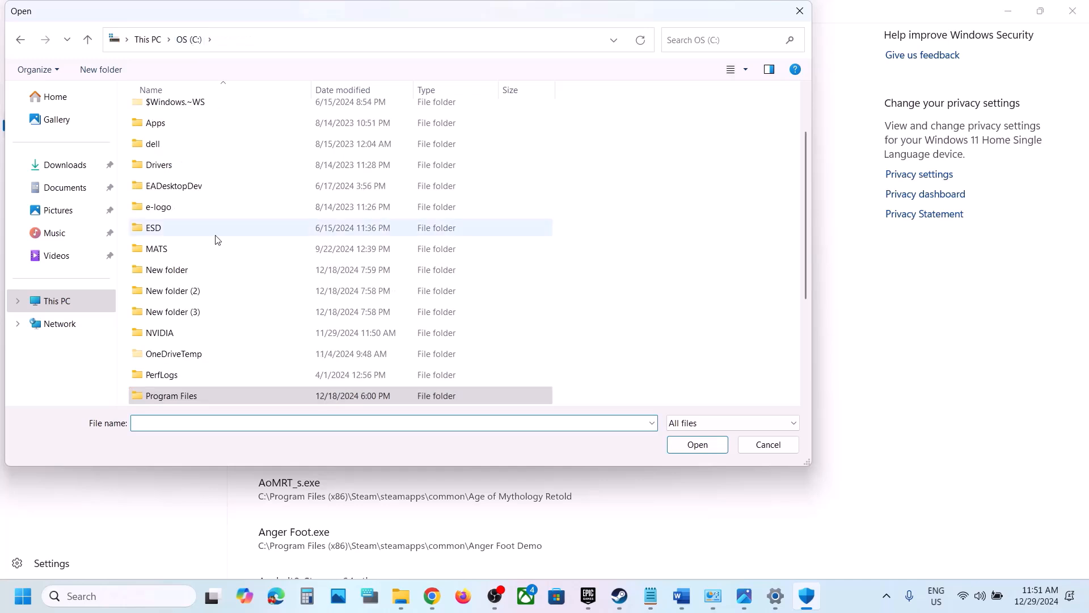
pyautogui.scroll(-3, 214, 235)
pyautogui.click(216, 252)
pyautogui.doubleClick(217, 253)
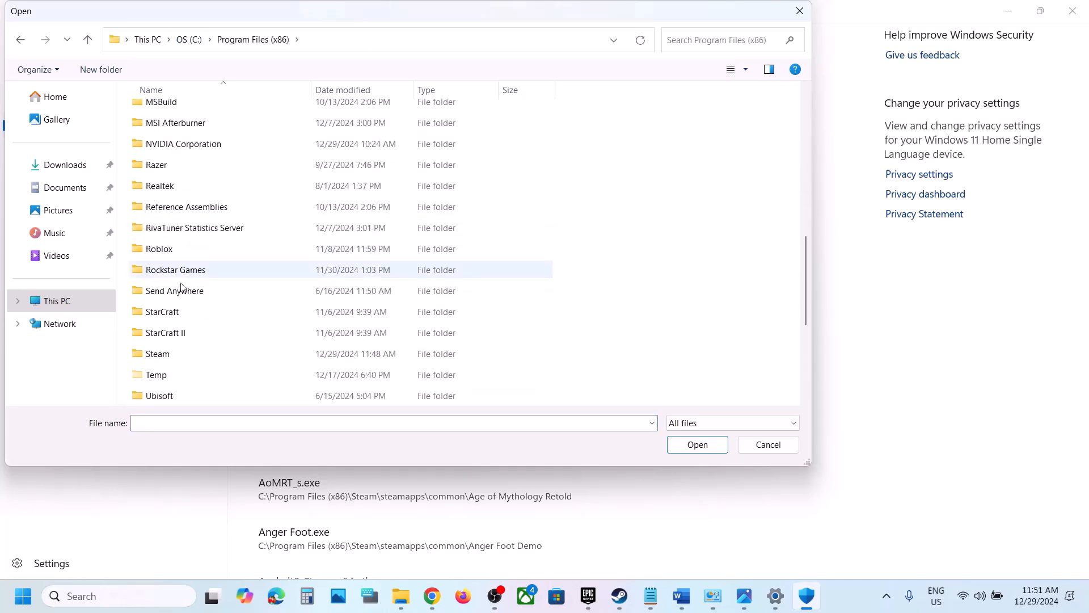
pyautogui.click(169, 354)
pyautogui.doubleClick(169, 354)
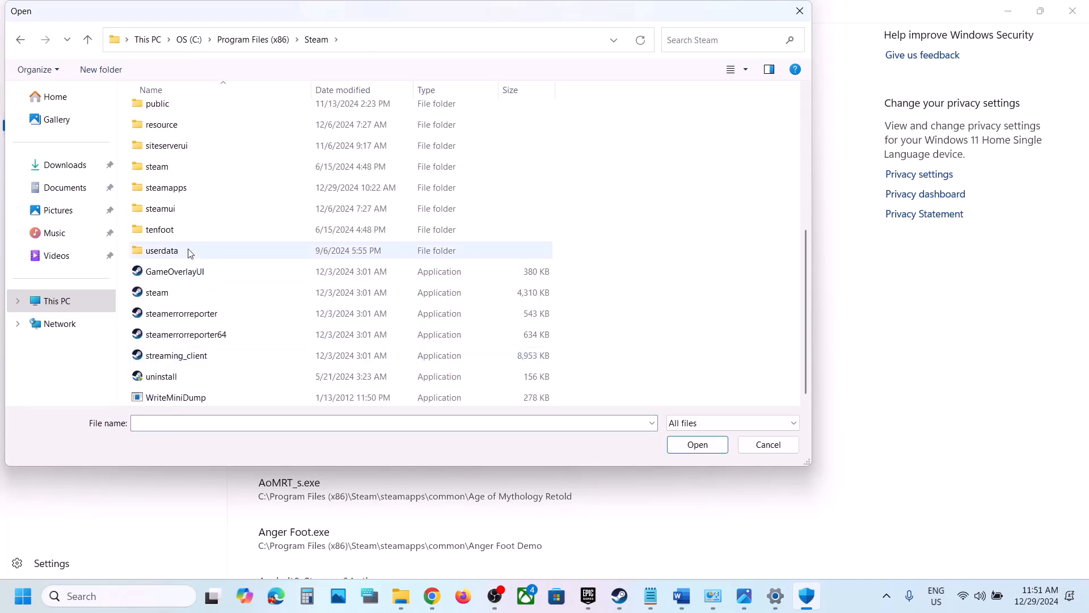
# Allow the hotwheels application from steamapps\common\HOT WHEELS UNLEASHED through Controlled folder access
pyautogui.doubleClick(182, 181)
pyautogui.doubleClick(170, 115)
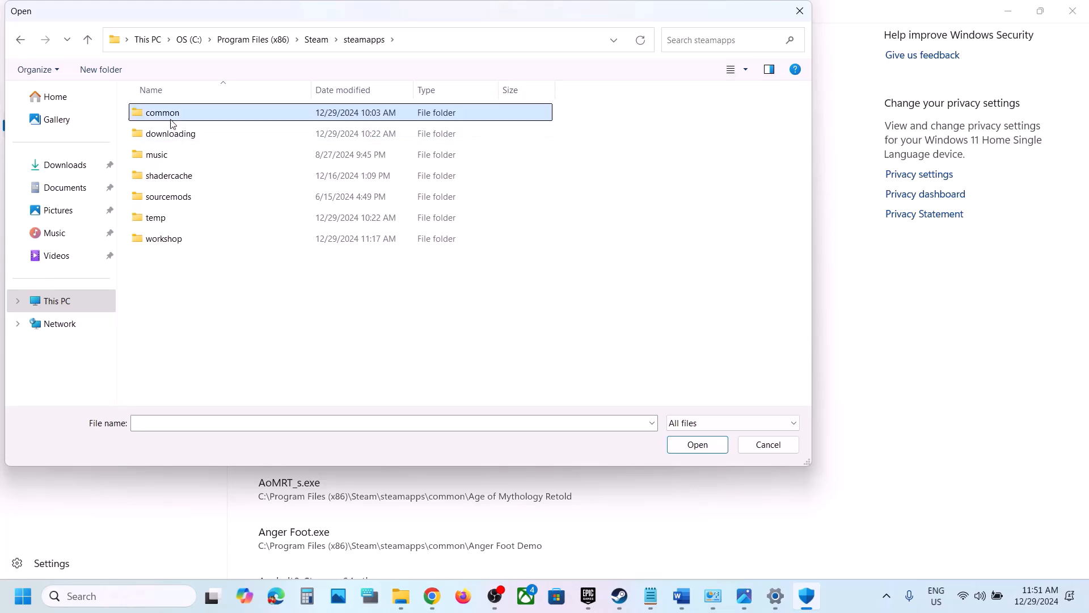
pyautogui.click(189, 132)
pyautogui.doubleClick(188, 132)
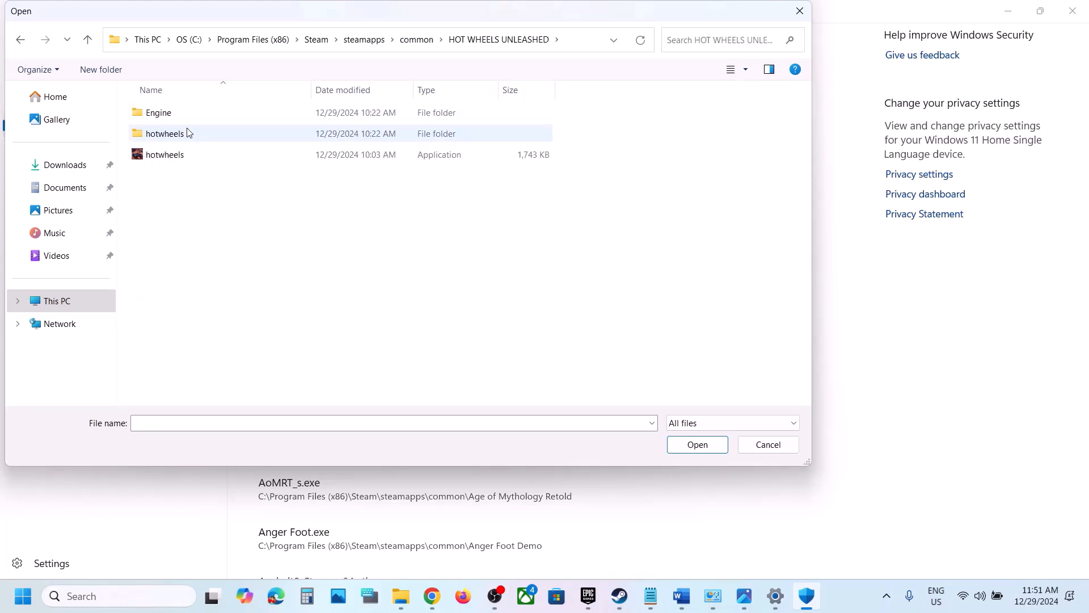
pyautogui.click(182, 159)
pyautogui.click(700, 448)
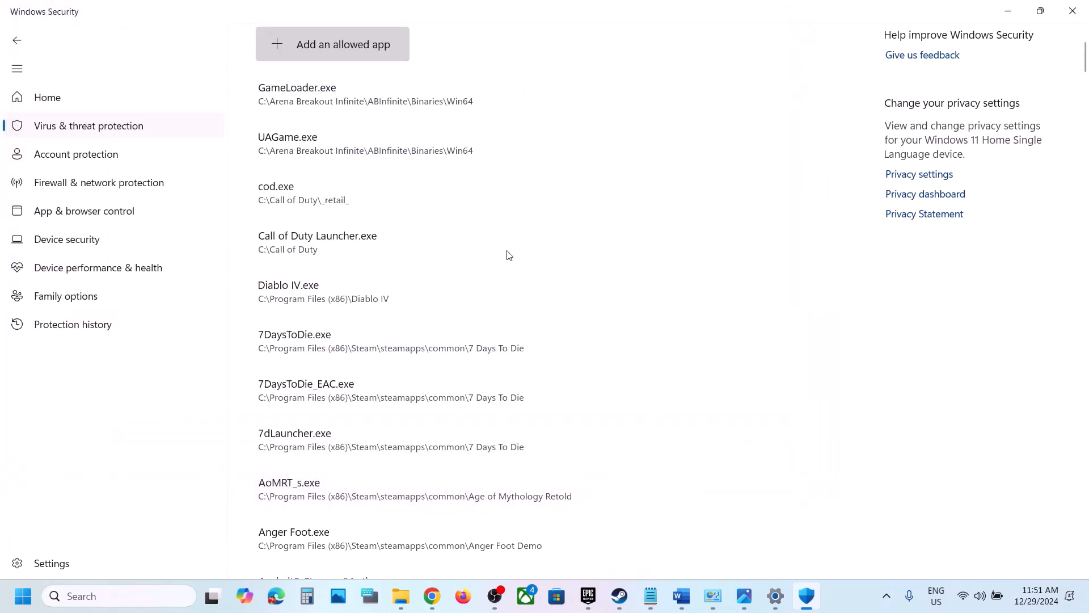
# Allow hotwheels-Win64-Shipping from the game's hotwheels\Binaries\Win64 folder through Controlled folder access as well
pyautogui.click(331, 43)
pyautogui.click(347, 101)
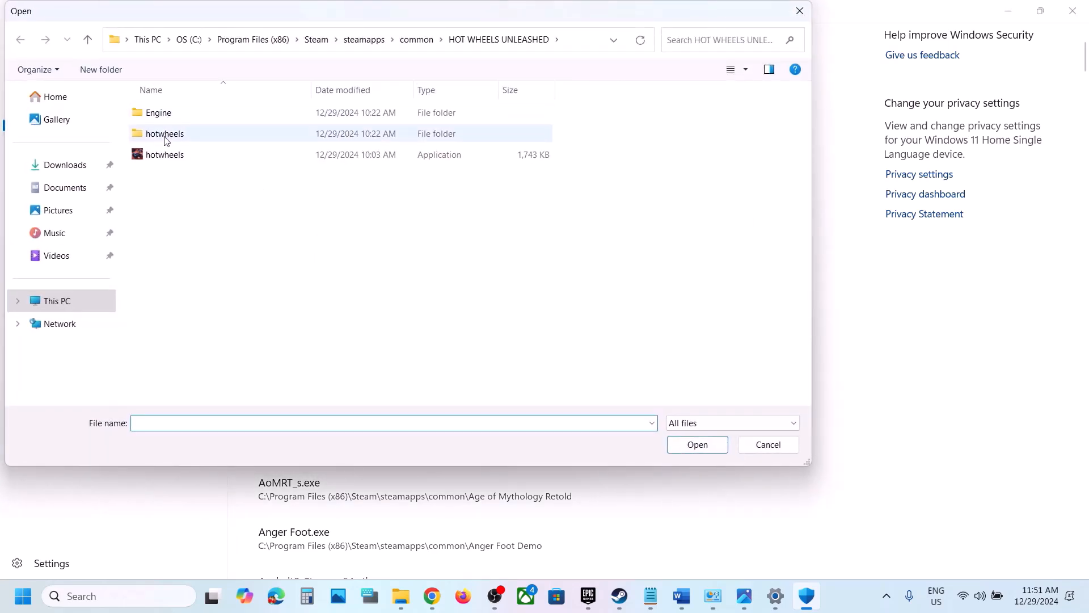
pyautogui.doubleClick(164, 134)
pyautogui.doubleClick(166, 115)
pyautogui.doubleClick(166, 116)
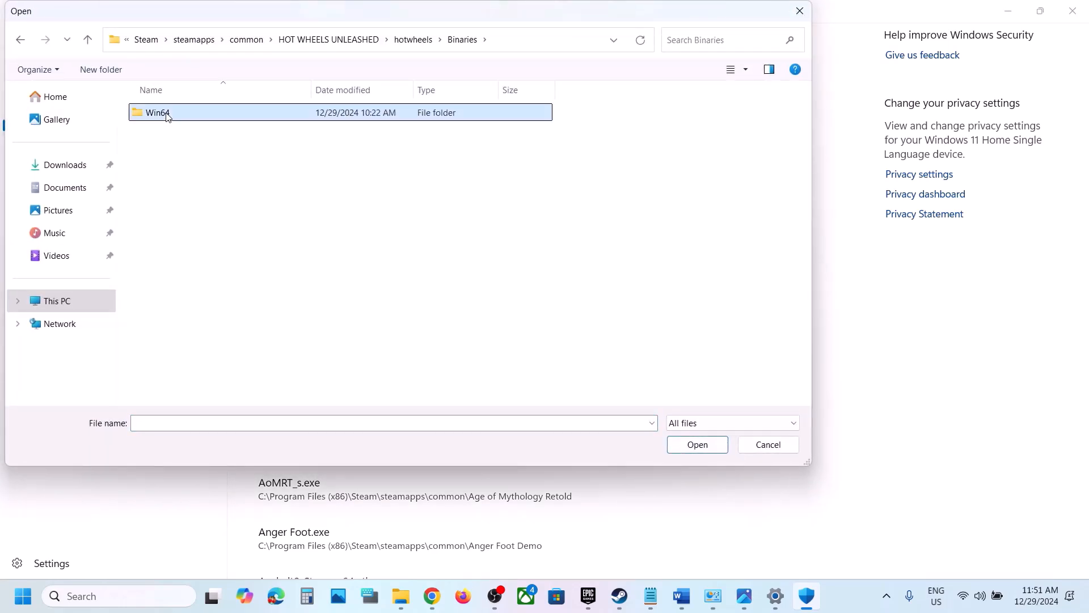
pyautogui.click(211, 117)
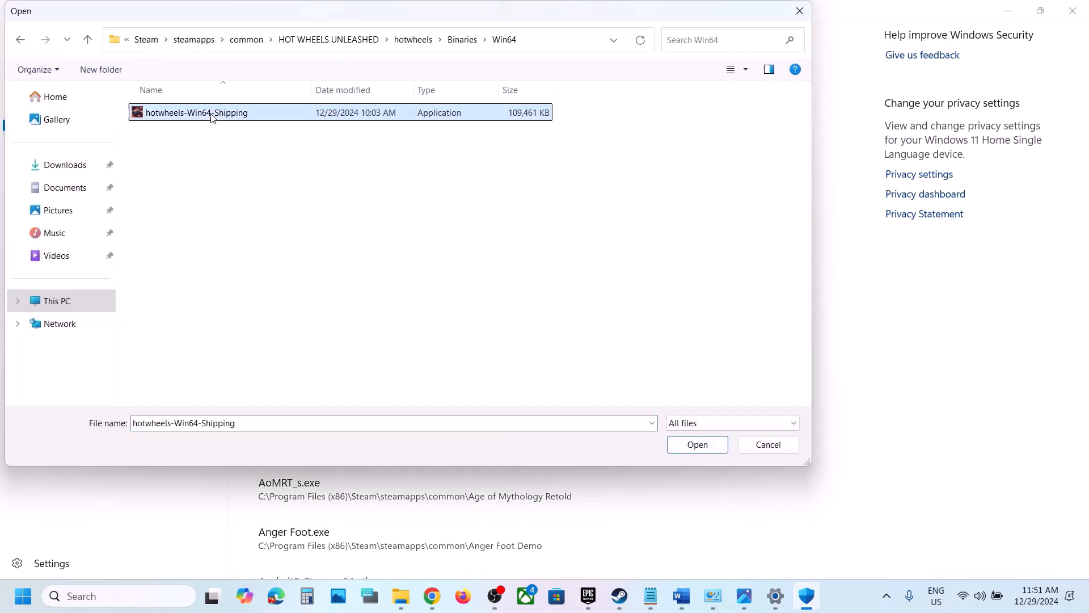
pyautogui.click(669, 445)
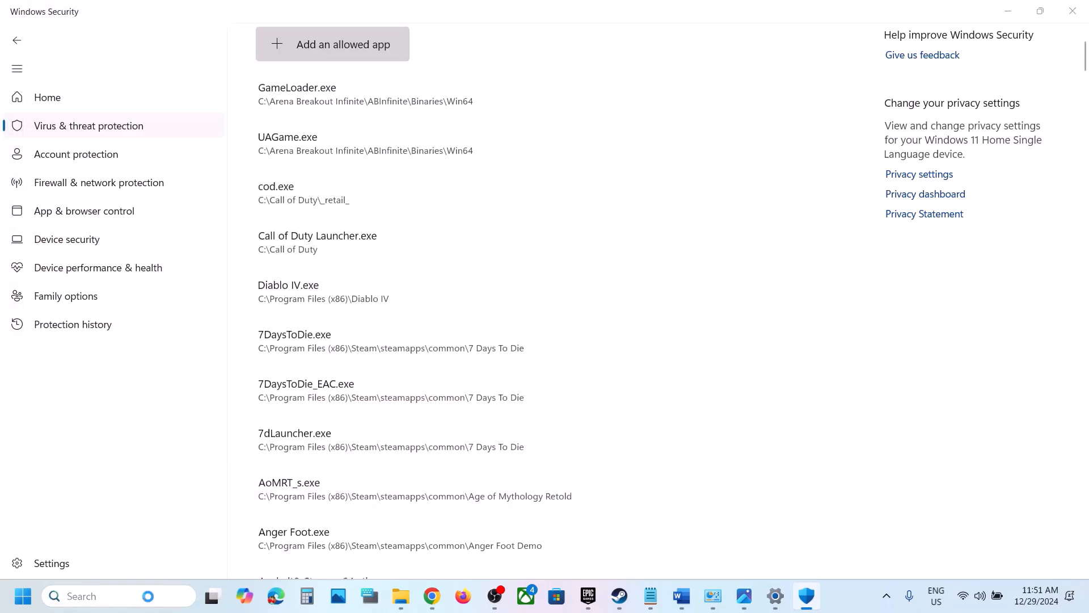
# Open Control Panel, go to Windows Defender Firewall's allowed apps under System and Security, and unlock the list for changes
pyautogui.click(102, 595)
pyautogui.write('control')
pyautogui.press('Return')
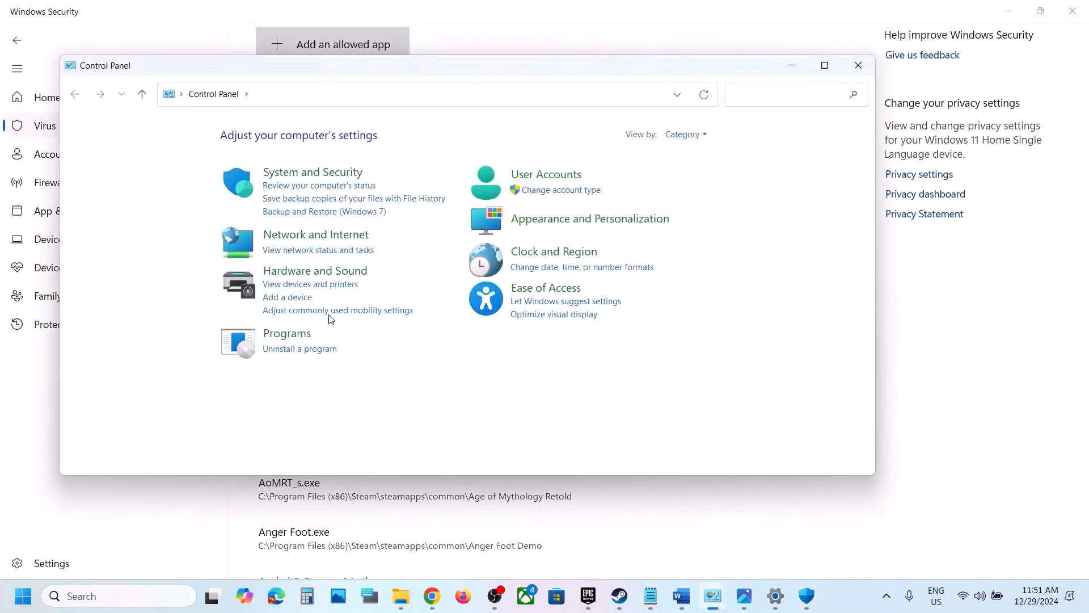
pyautogui.click(334, 174)
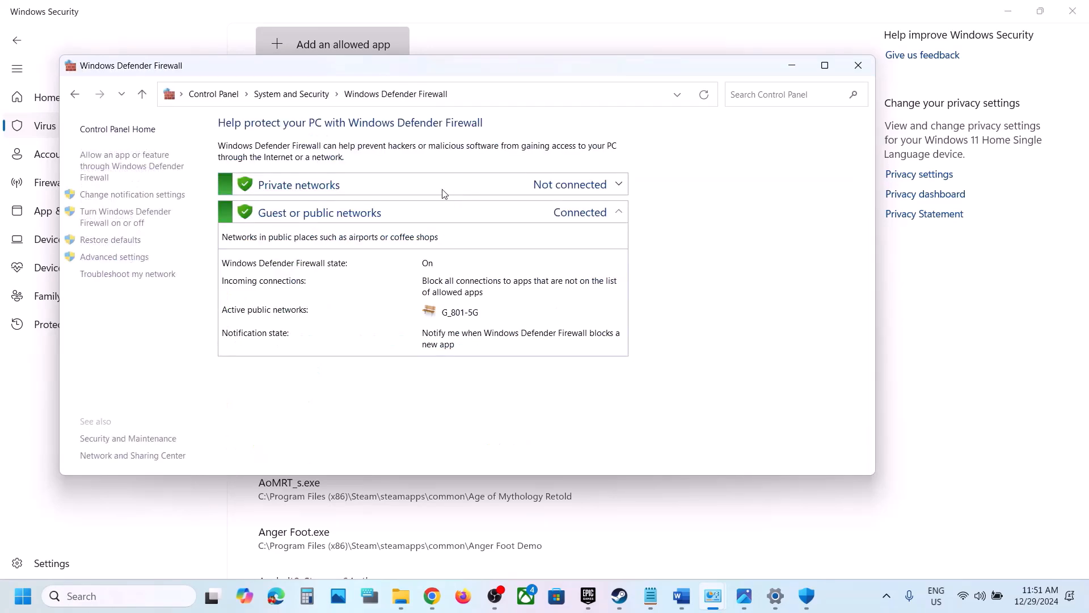
pyautogui.click(128, 167)
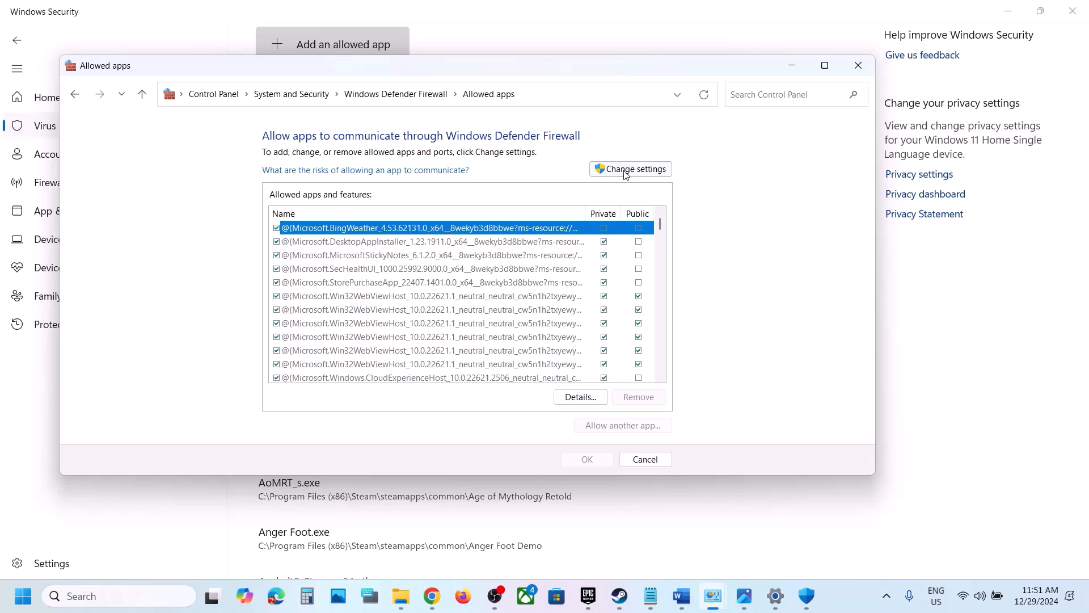
pyautogui.click(626, 171)
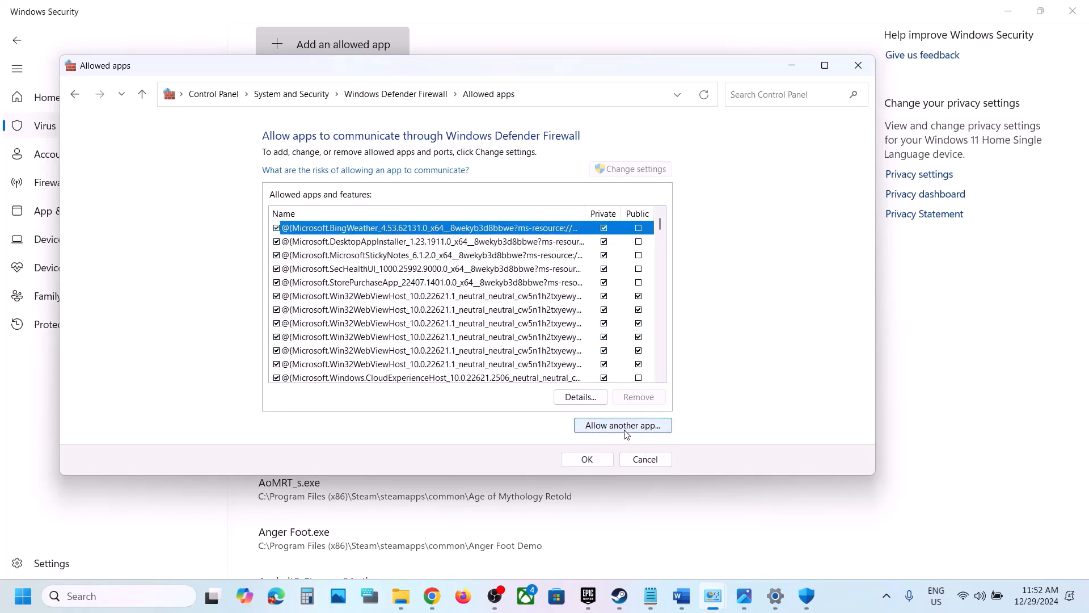
# Start allowing another app through the firewall and browse to the folder C:\Program Files (x86)\Steam
pyautogui.click(624, 427)
pyautogui.click(557, 341)
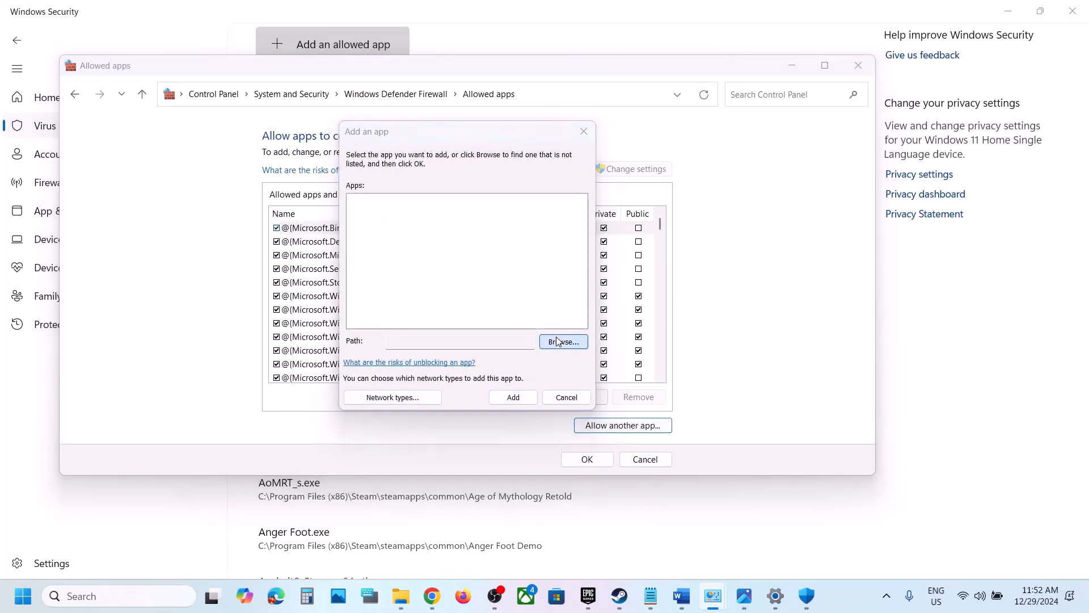
pyautogui.click(489, 178)
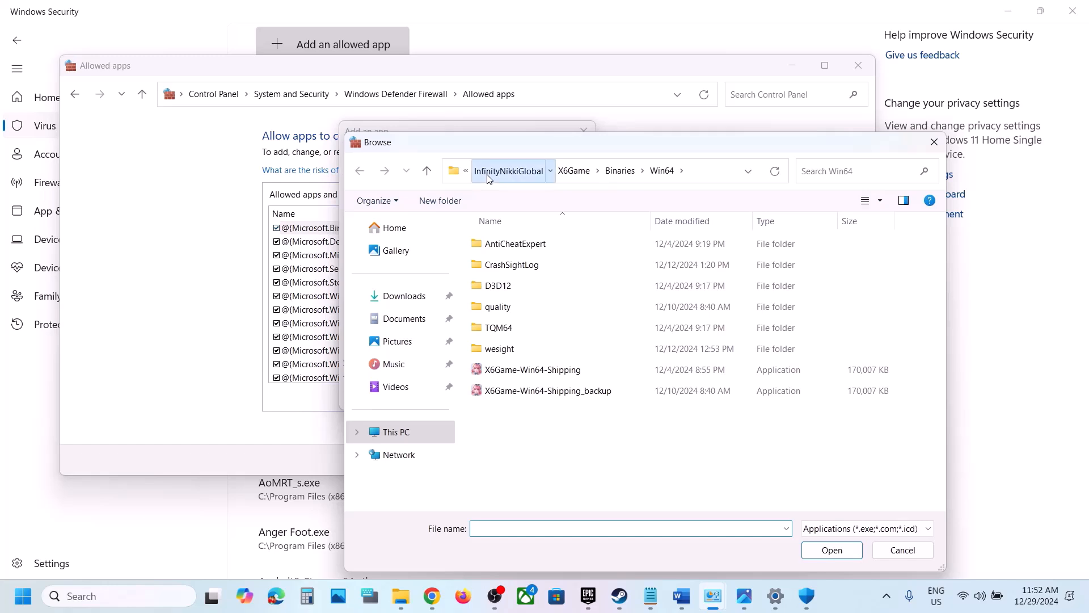
pyautogui.click(496, 173)
pyautogui.click(534, 180)
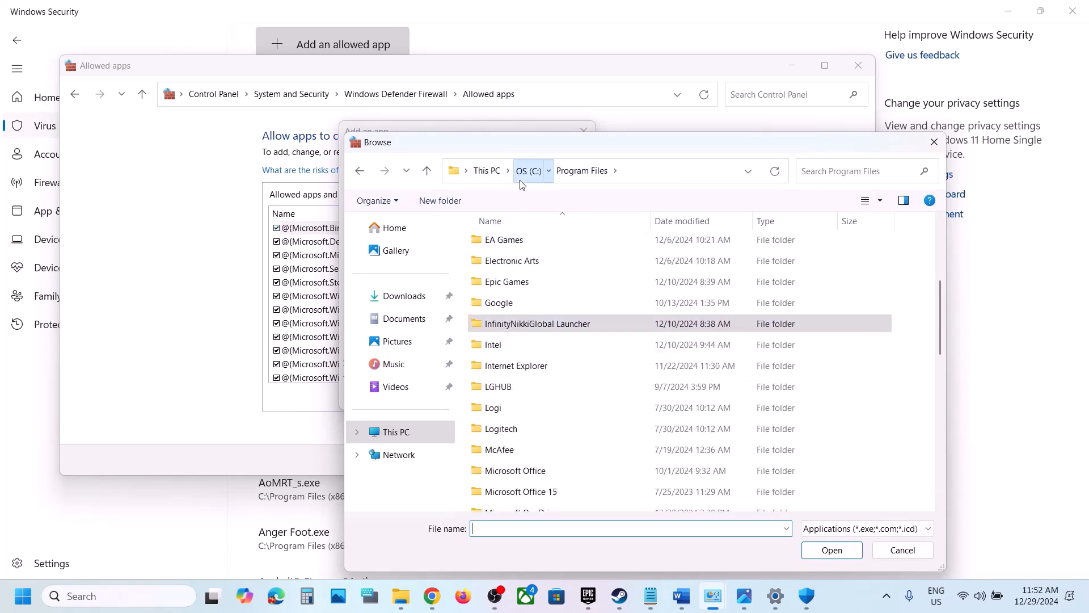
pyautogui.click(521, 182)
pyautogui.click(546, 365)
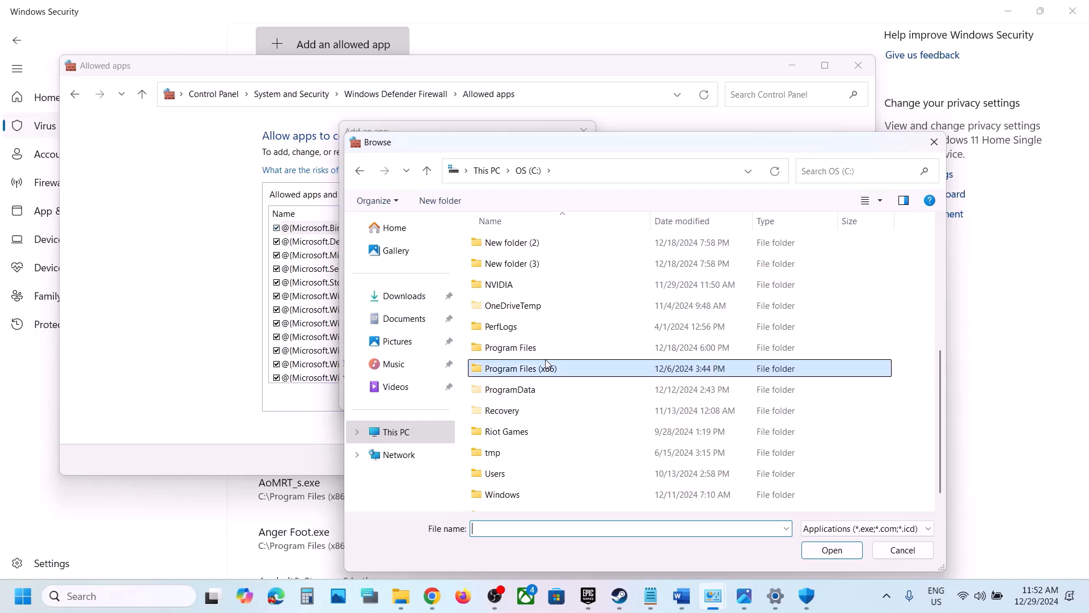
pyautogui.doubleClick(546, 368)
pyautogui.scroll(-5, 520, 407)
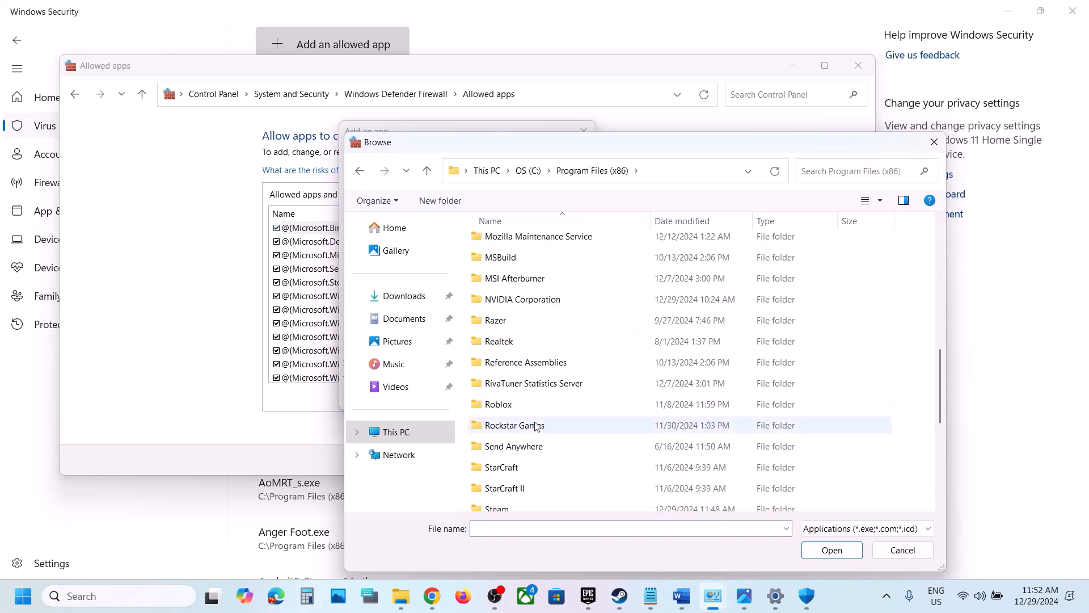
pyautogui.scroll(-3, 513, 487)
pyautogui.click(504, 309)
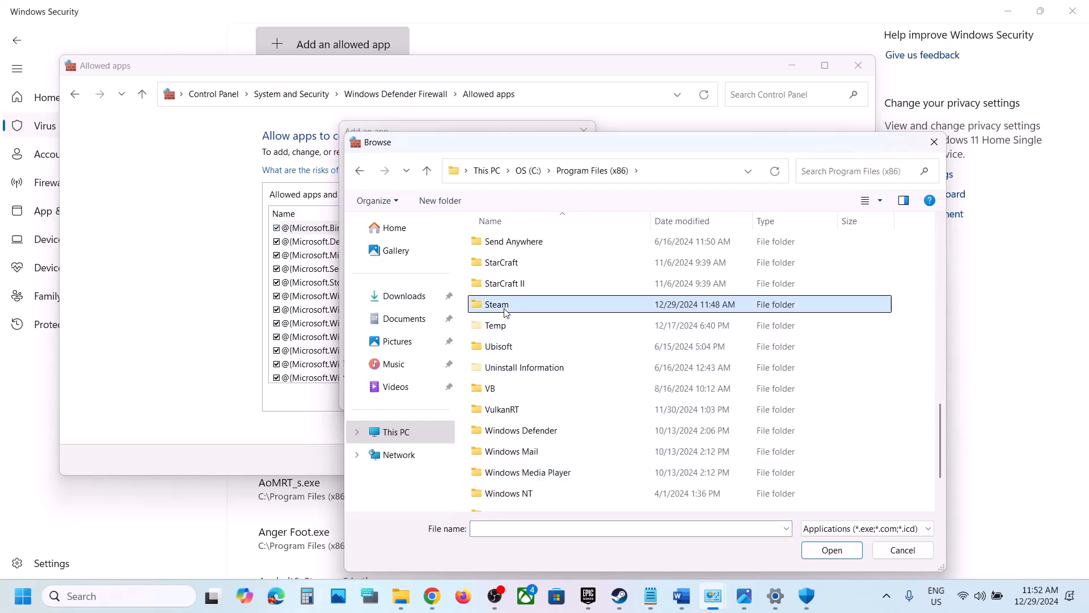
pyautogui.doubleClick(504, 310)
# Select the hotwheels application in steamapps\common\HOT WHEELS UNLEASHED and try to add it to the firewall's allowed apps
pyautogui.scroll(-3, 572, 385)
pyautogui.click(512, 412)
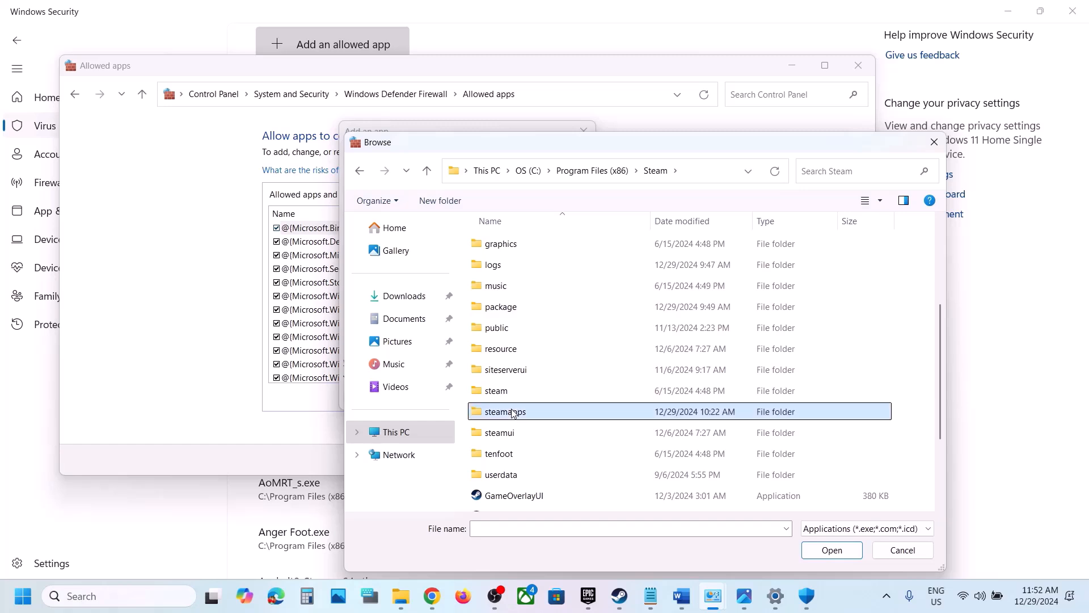
pyautogui.doubleClick(512, 413)
pyautogui.click(499, 243)
pyautogui.doubleClick(499, 243)
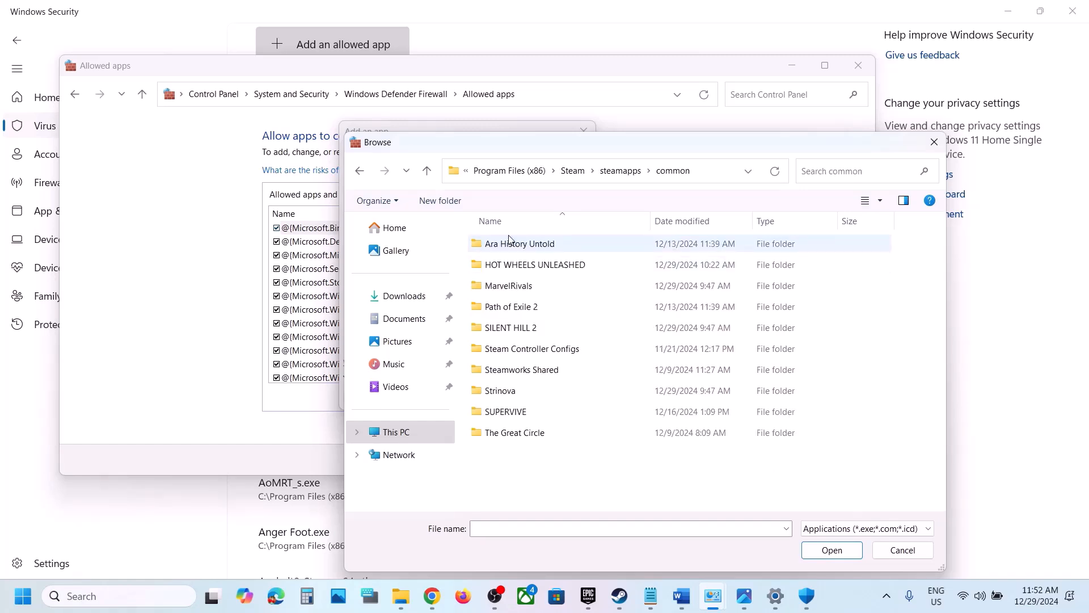
pyautogui.doubleClick(527, 264)
pyautogui.click(508, 285)
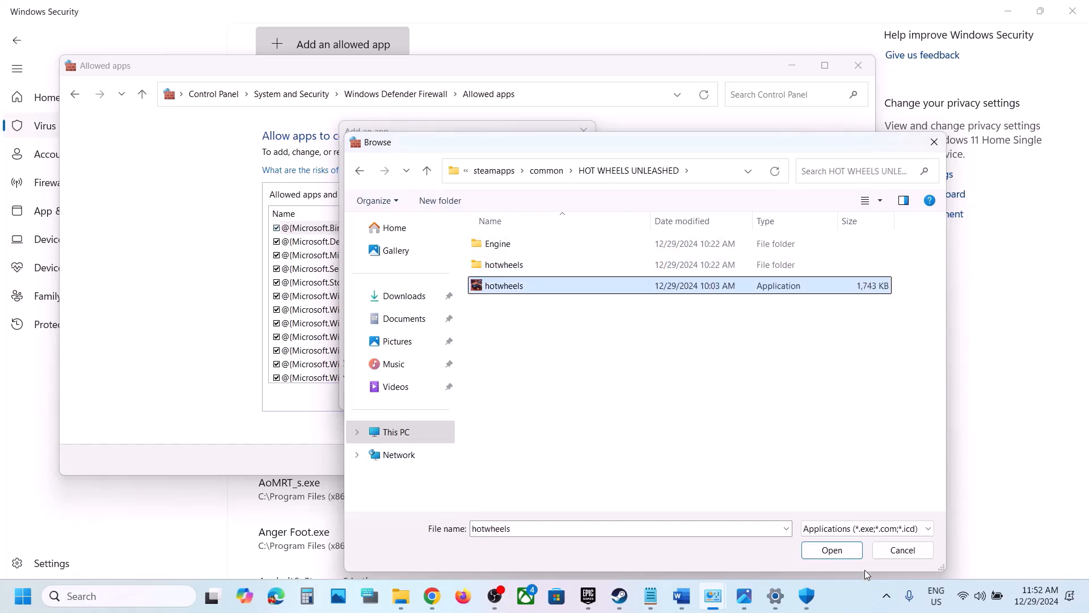
pyautogui.click(832, 550)
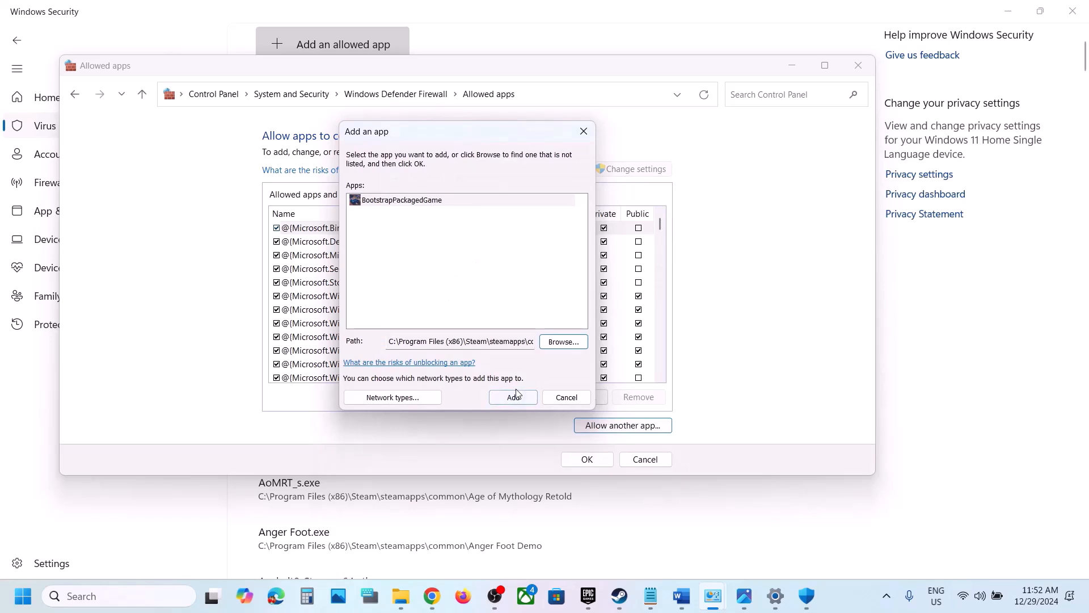
pyautogui.click(514, 398)
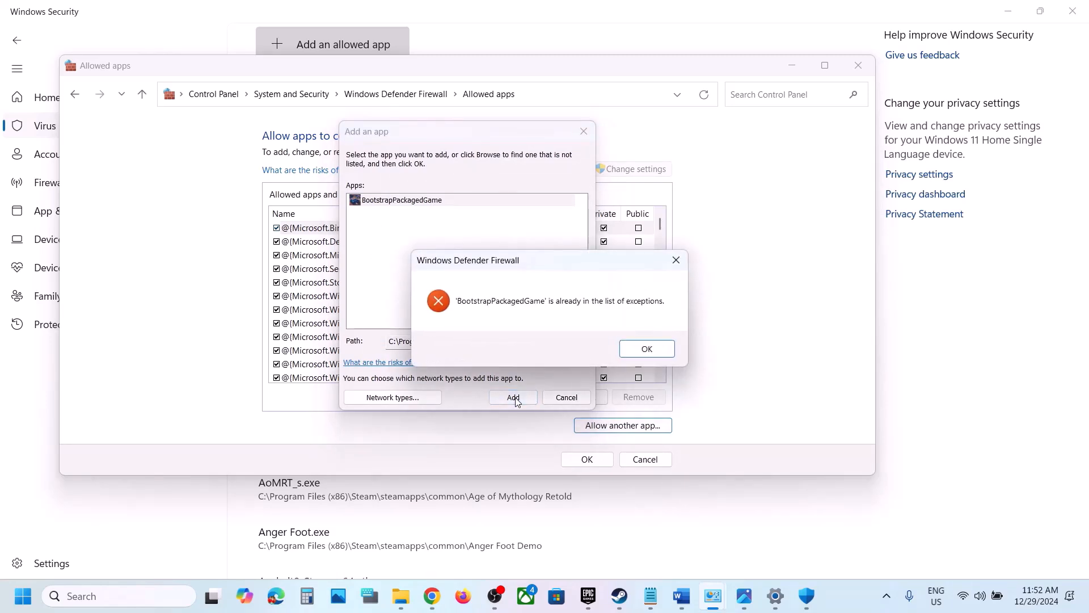
# Allow hotwheels-Win64-Shipping from the game's hotwheels\Binaries\Win64 folder through Windows Defender Firewall
pyautogui.click(628, 356)
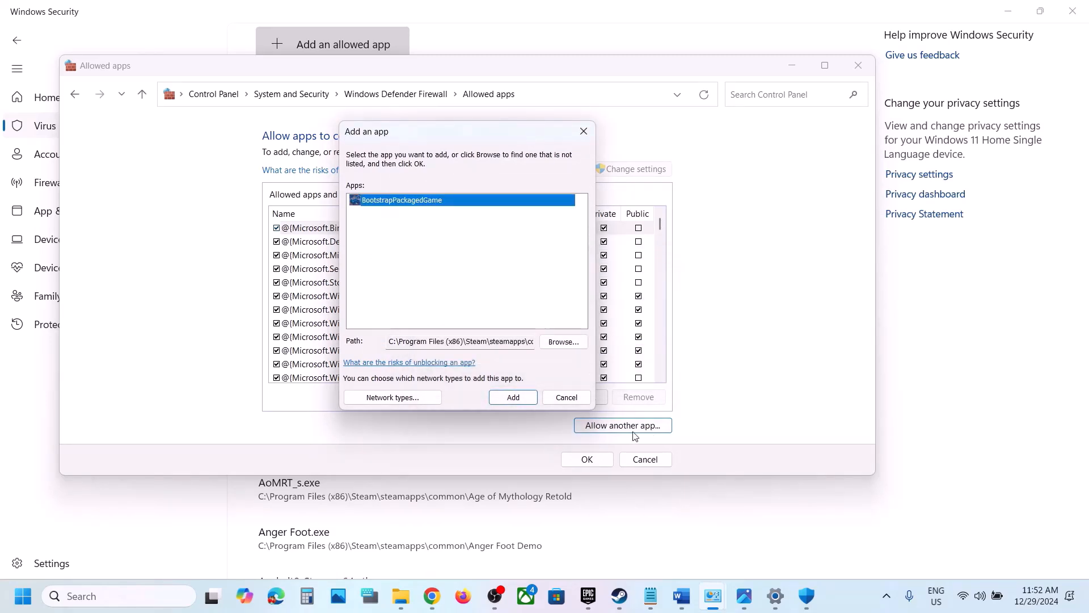
pyautogui.click(563, 342)
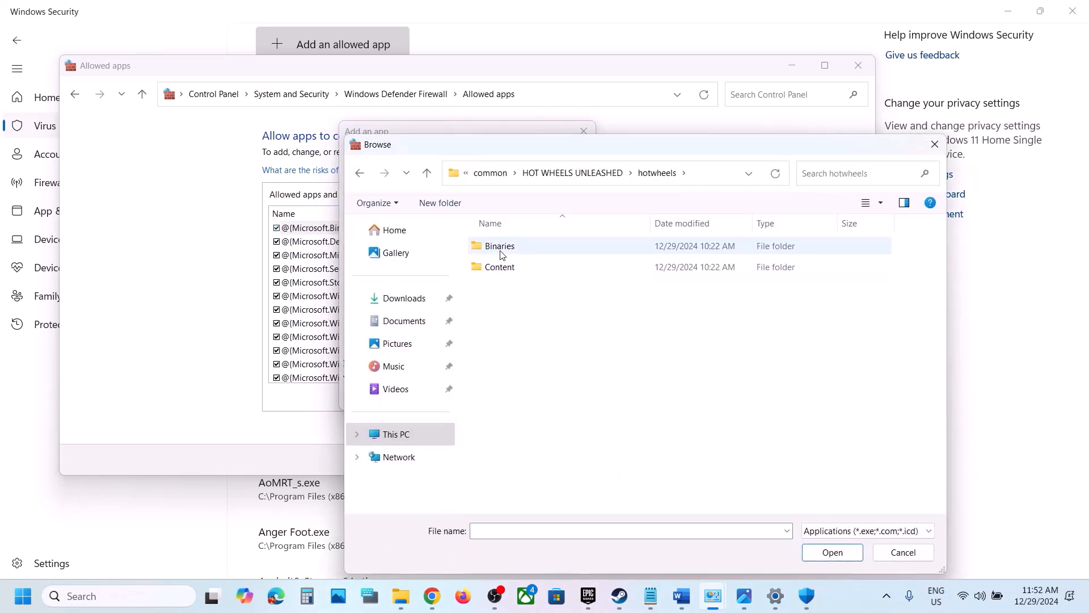
pyautogui.doubleClick(501, 248)
pyautogui.doubleClick(501, 248)
pyautogui.click(534, 250)
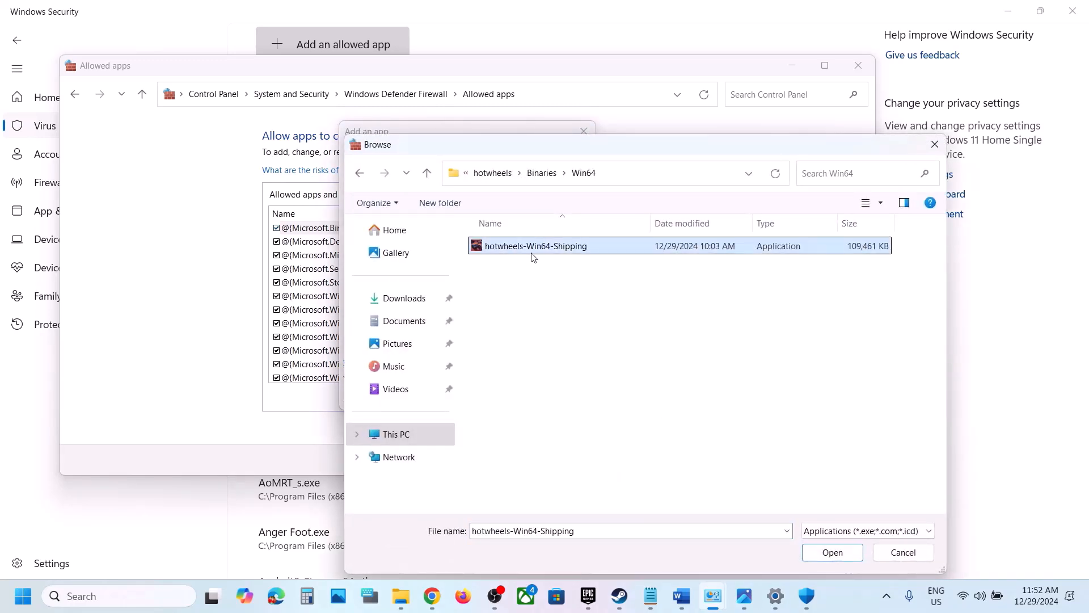
pyautogui.click(831, 553)
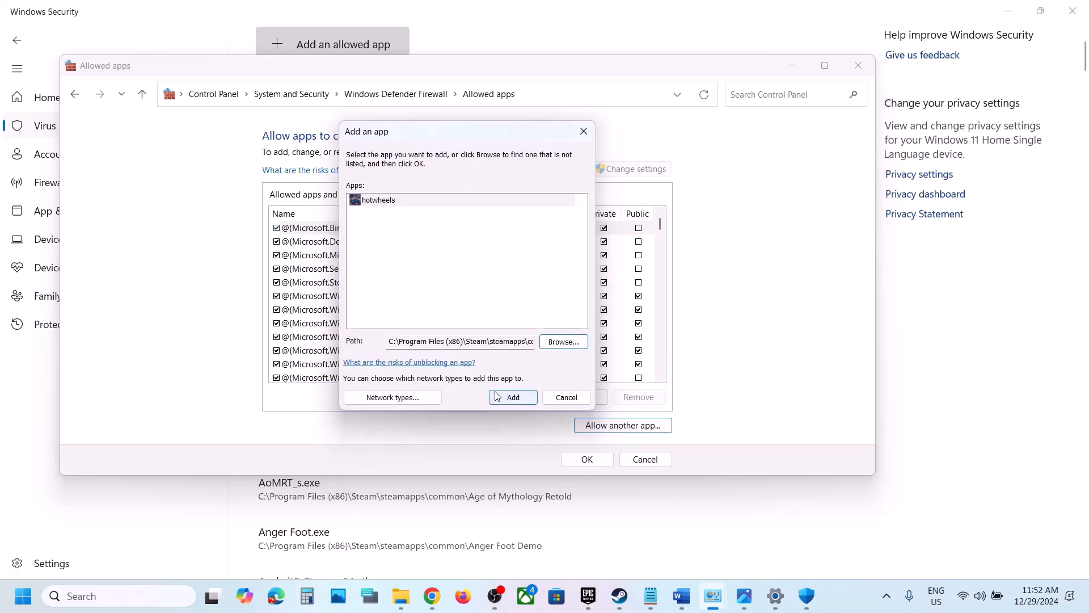
pyautogui.click(497, 395)
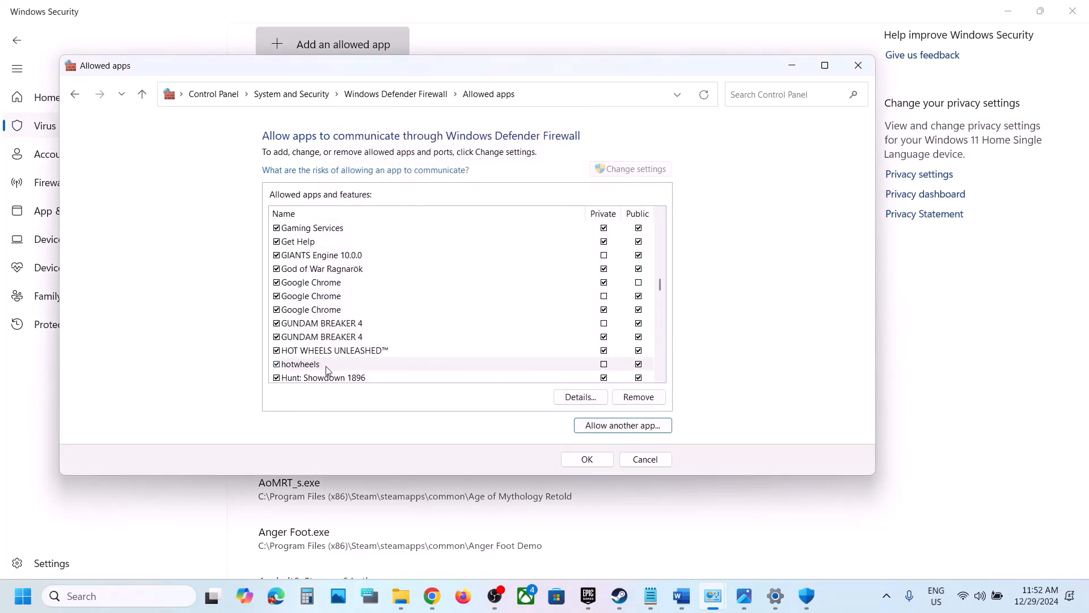
# Close the Allowed apps, Windows Security and Settings windows, and highlight the Step 8 instruction about game exe priority in the Word notes
pyautogui.click(858, 66)
pyautogui.click(1074, 10)
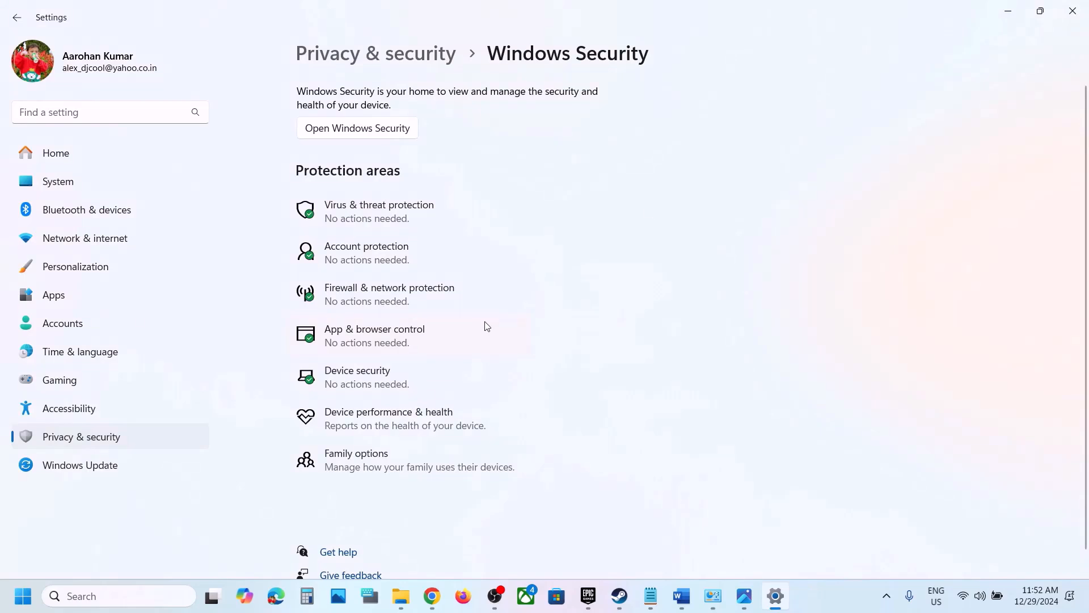
pyautogui.click(1073, 10)
pyautogui.scroll(-3, 438, 357)
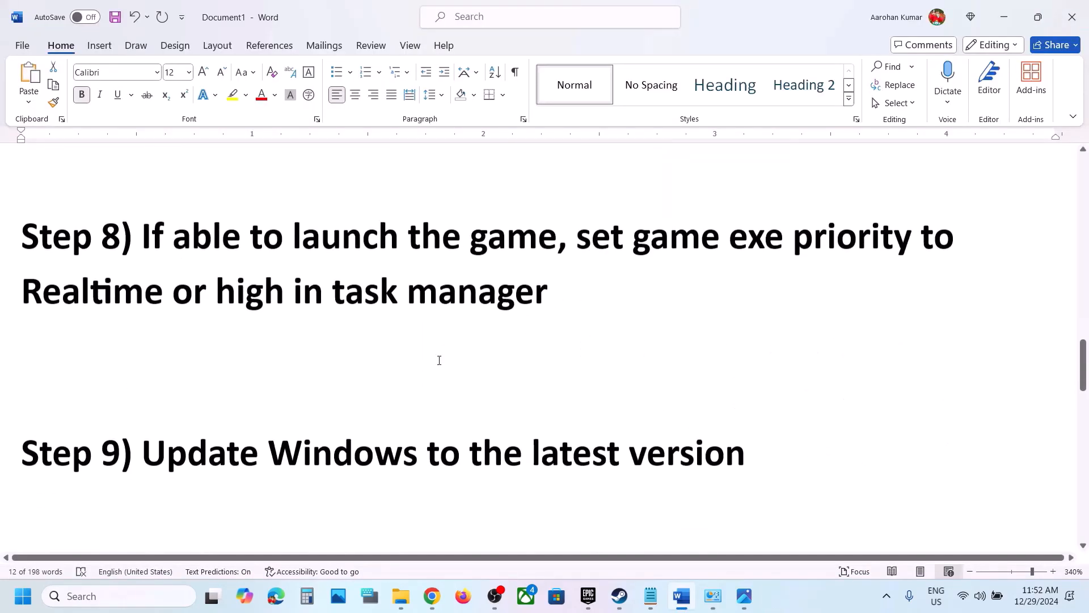
pyautogui.moveTo(146, 341)
pyautogui.mouseDown()
pyautogui.moveTo(611, 369)
pyautogui.moveTo(790, 332)
pyautogui.moveTo(872, 334)
pyautogui.moveTo(289, 363)
pyautogui.moveTo(170, 397)
pyautogui.moveTo(403, 397)
pyautogui.moveTo(543, 394)
pyautogui.moveTo(576, 383)
pyautogui.moveTo(274, 359)
pyautogui.moveTo(151, 336)
pyautogui.mouseUp()
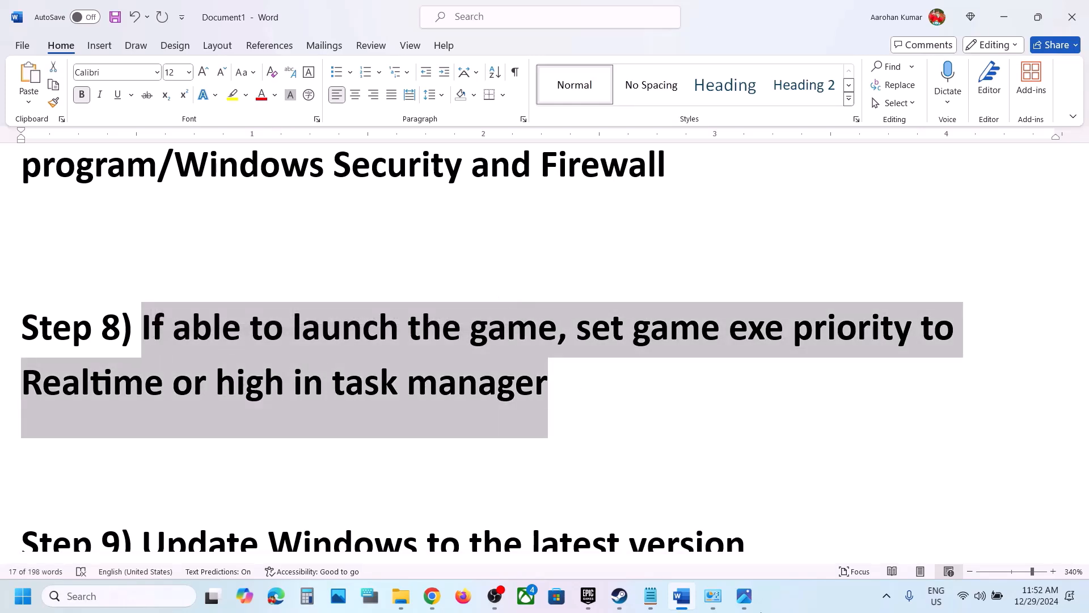
# Switch to Steam and launch HOT WHEELS UNLEASHED, accepting the controller notice
pyautogui.click(627, 596)
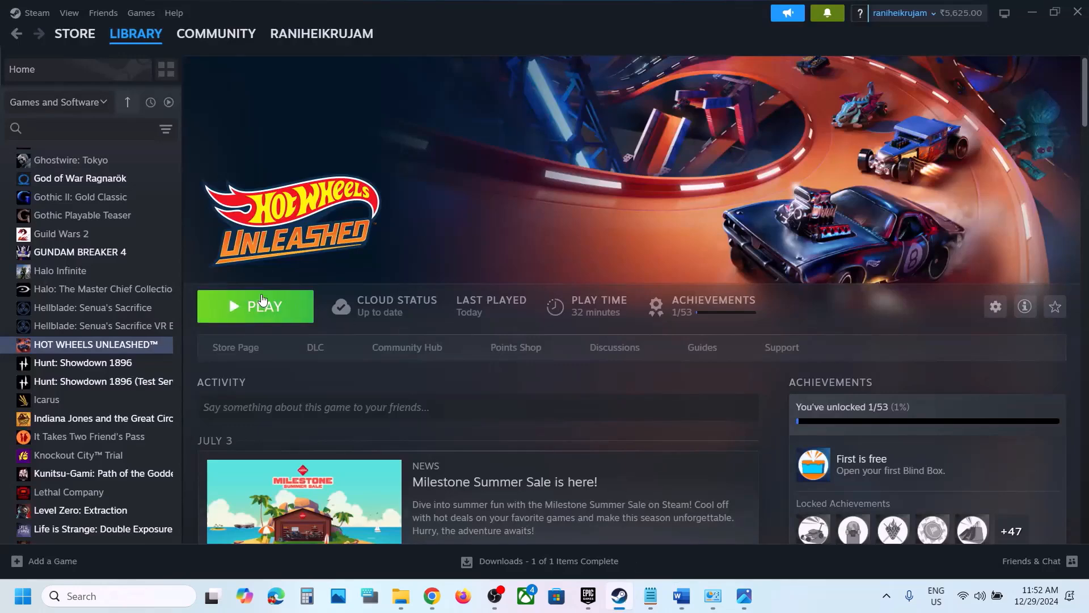
pyautogui.click(257, 309)
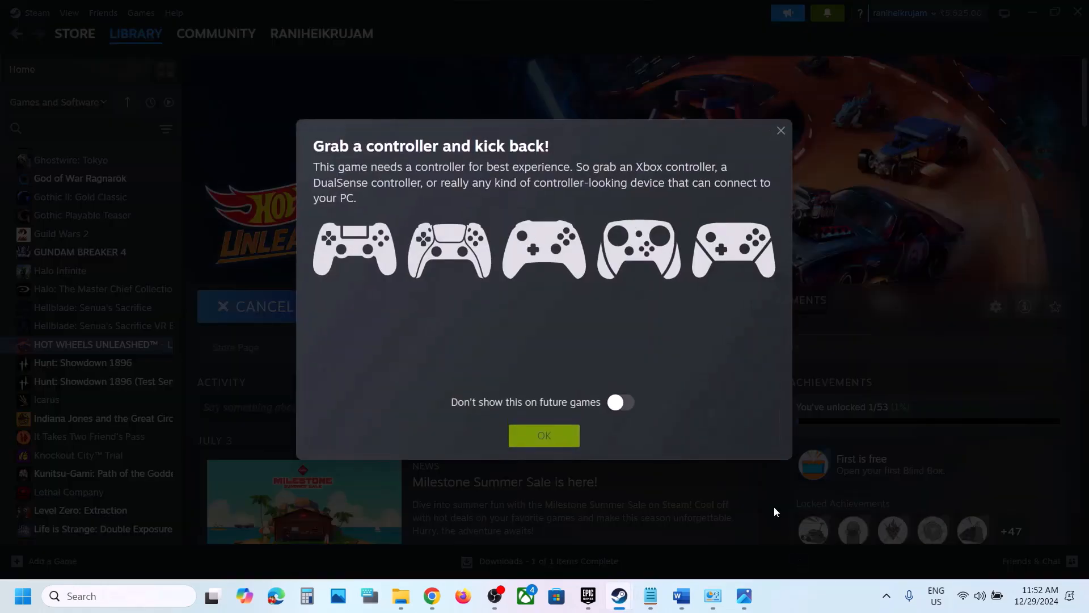
pyautogui.click(548, 442)
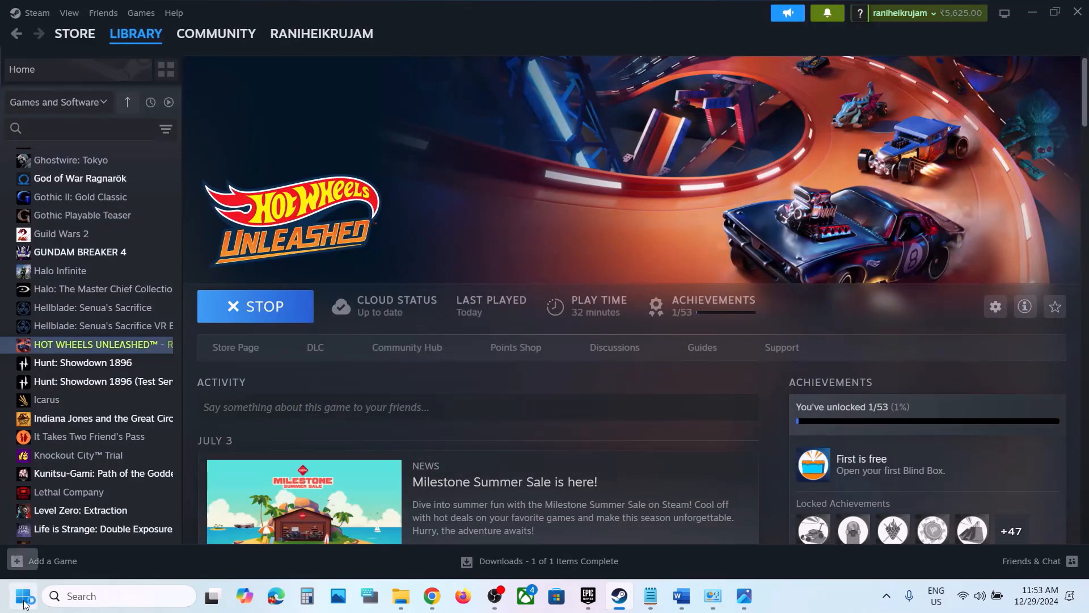
# Open Task Manager and go to the details of the running hotwheels process
pyautogui.rightClick(25, 603)
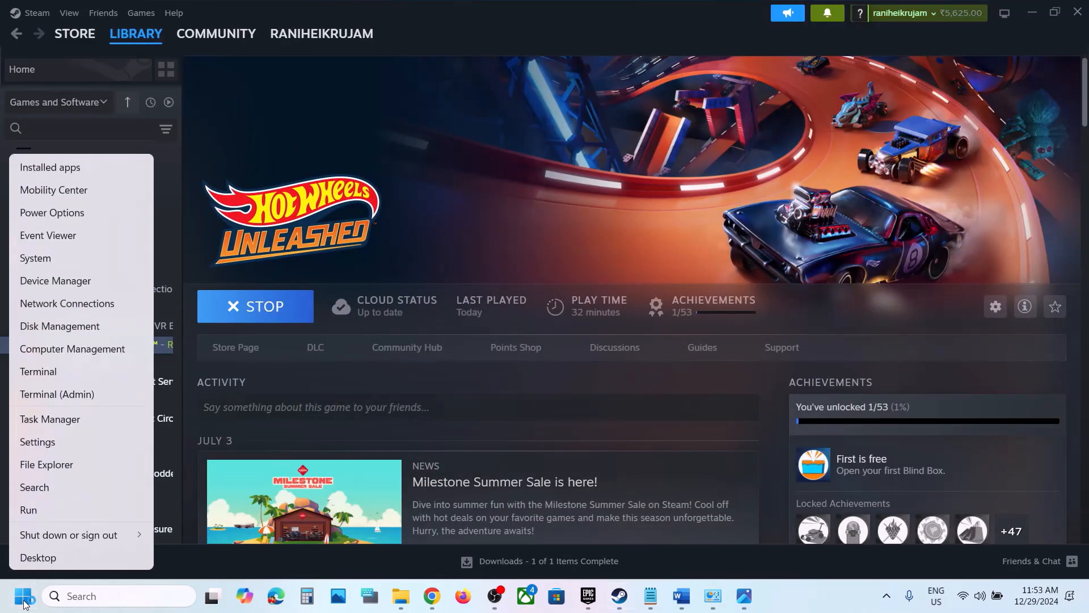
pyautogui.click(76, 421)
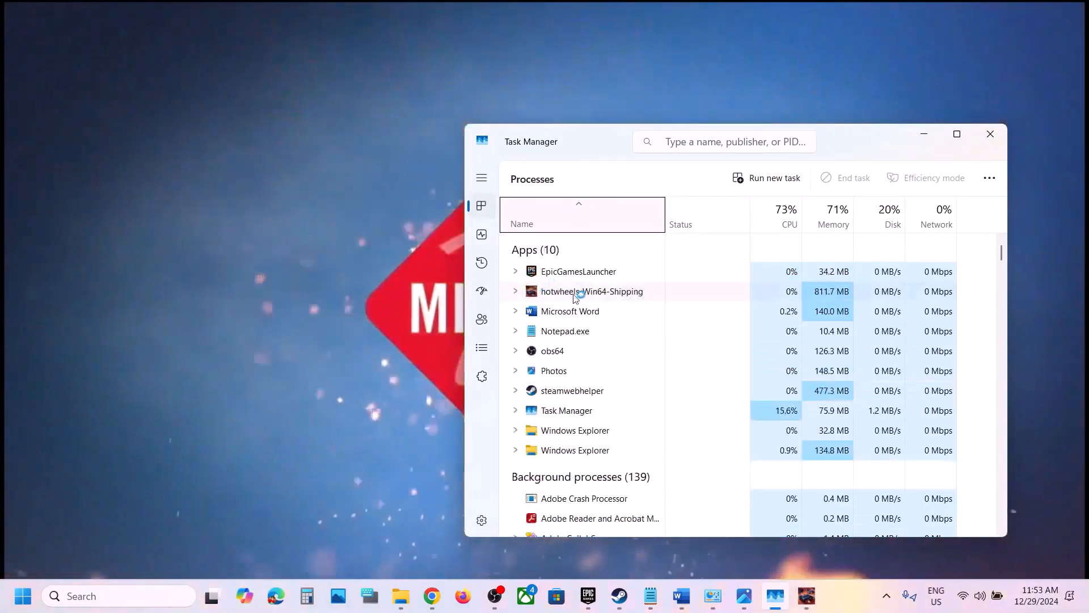
pyautogui.click(576, 318)
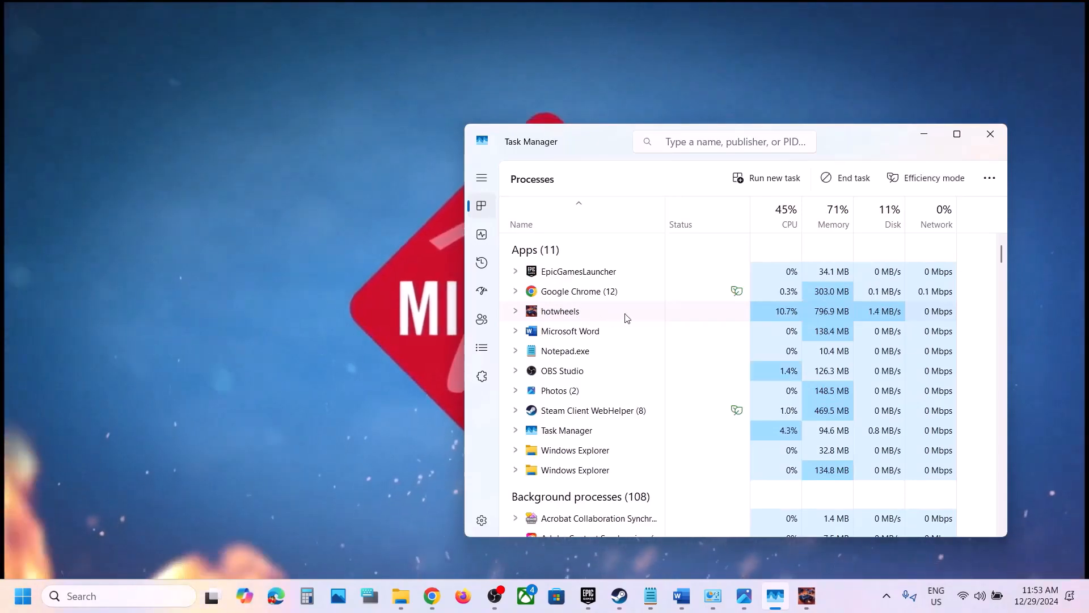
pyautogui.rightClick(584, 316)
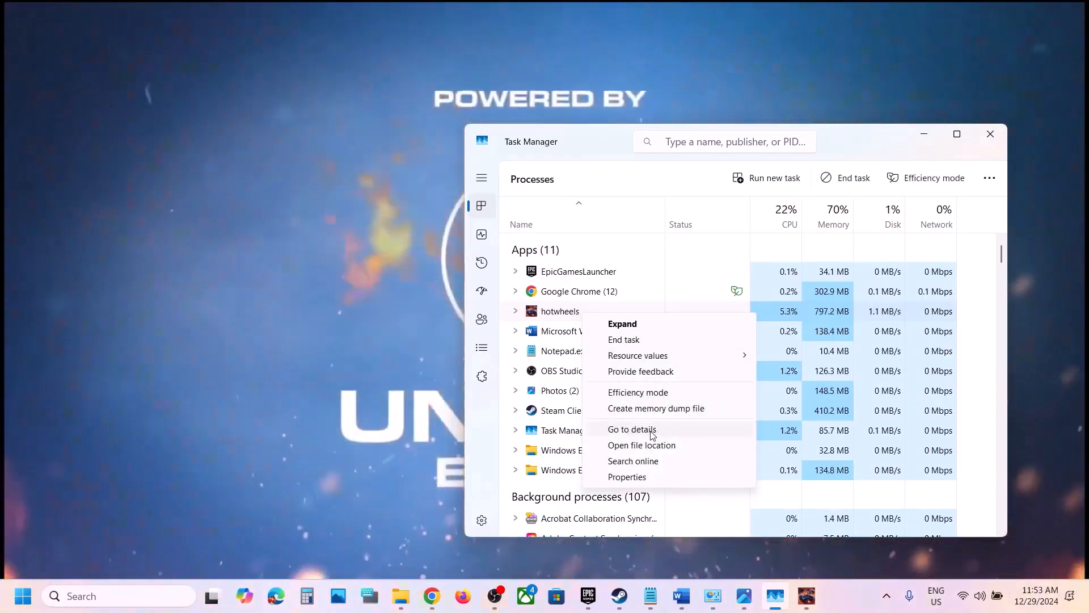
pyautogui.click(651, 432)
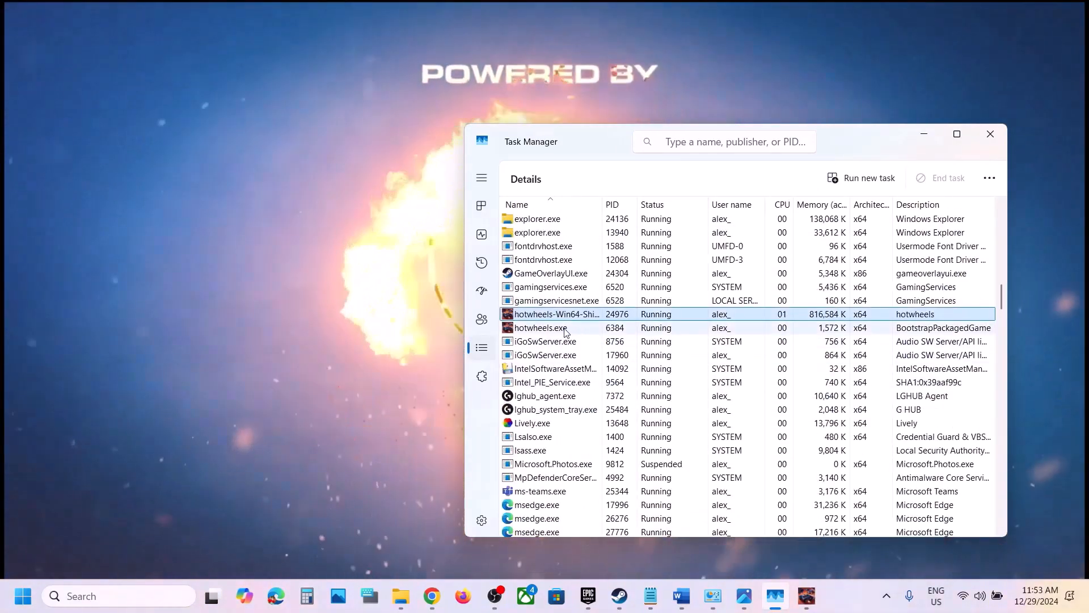
# Set the priority of hotwheels-Win64-Shipping.exe to Realtime and confirm the change
pyautogui.rightClick(555, 319)
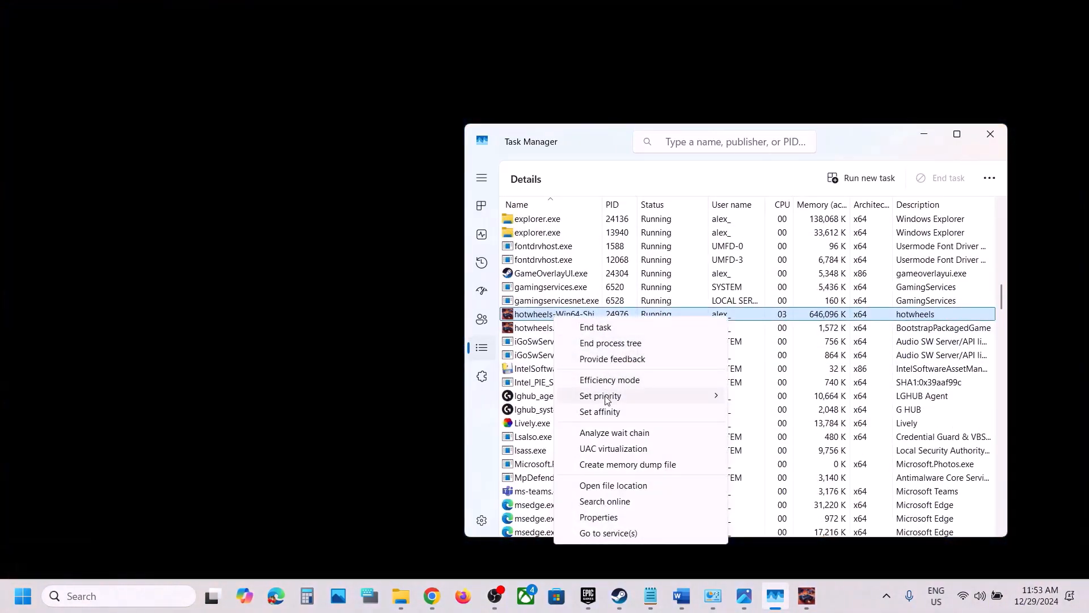
pyautogui.moveTo(606, 400)
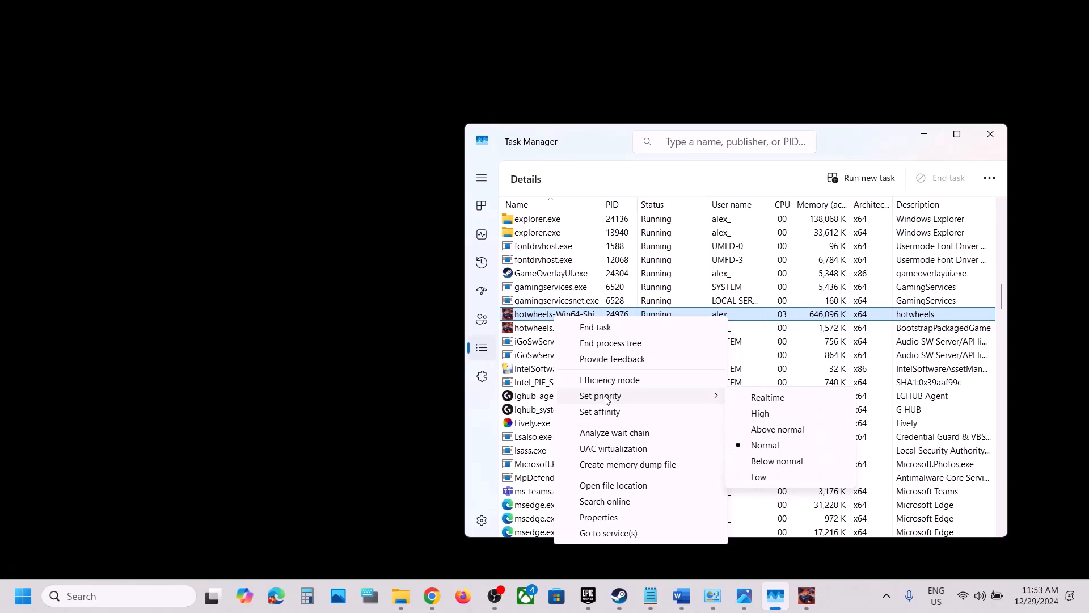
pyautogui.click(768, 398)
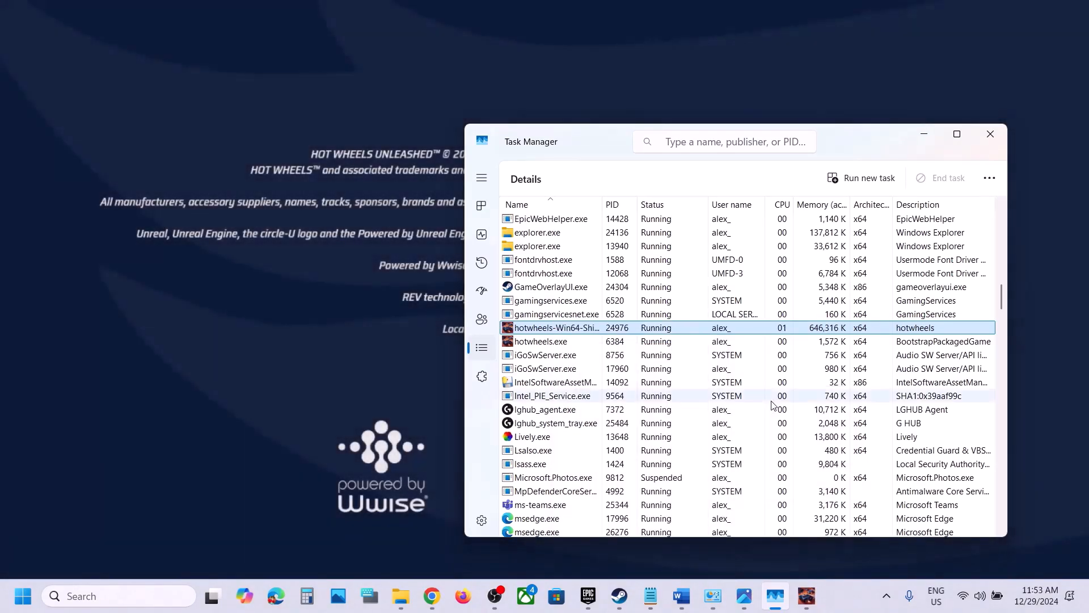
pyautogui.click(663, 377)
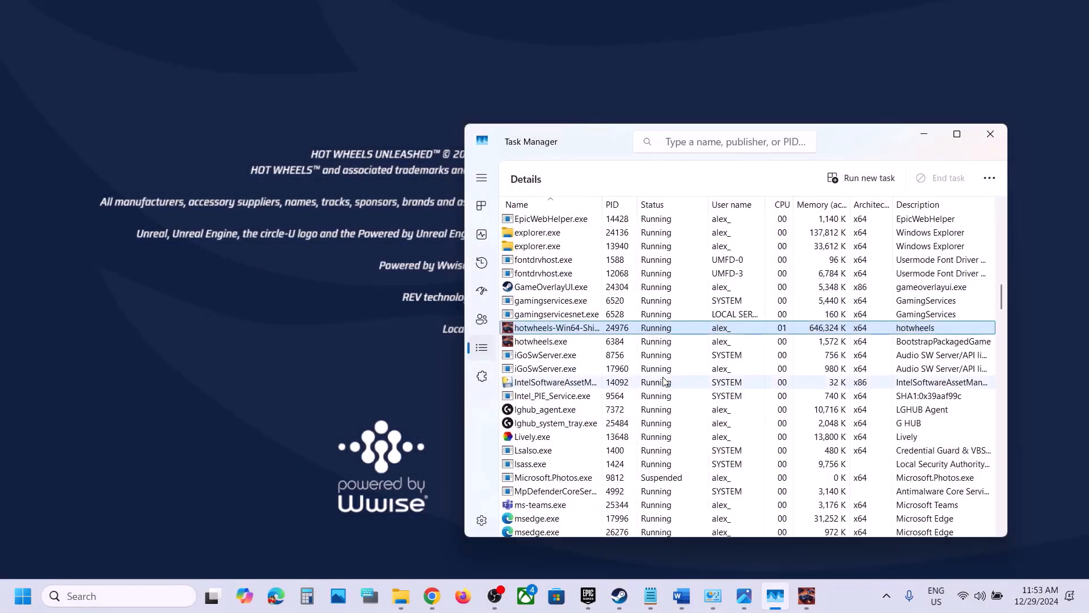
# Set the priority of hotwheels-Win64-Shipping.exe to High and confirm the change
pyautogui.rightClick(574, 332)
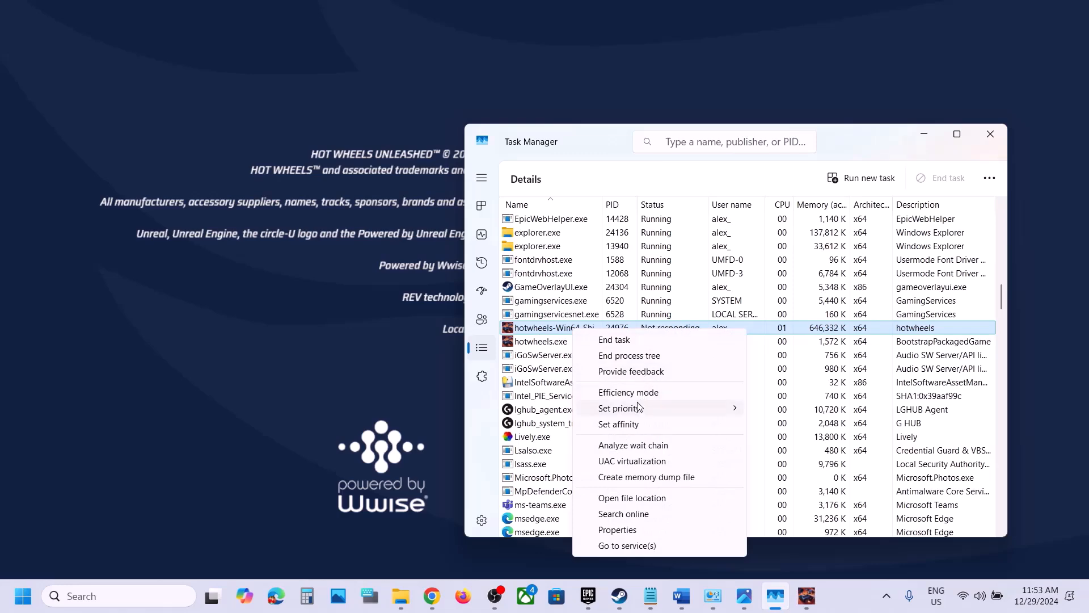
pyautogui.moveTo(636, 409)
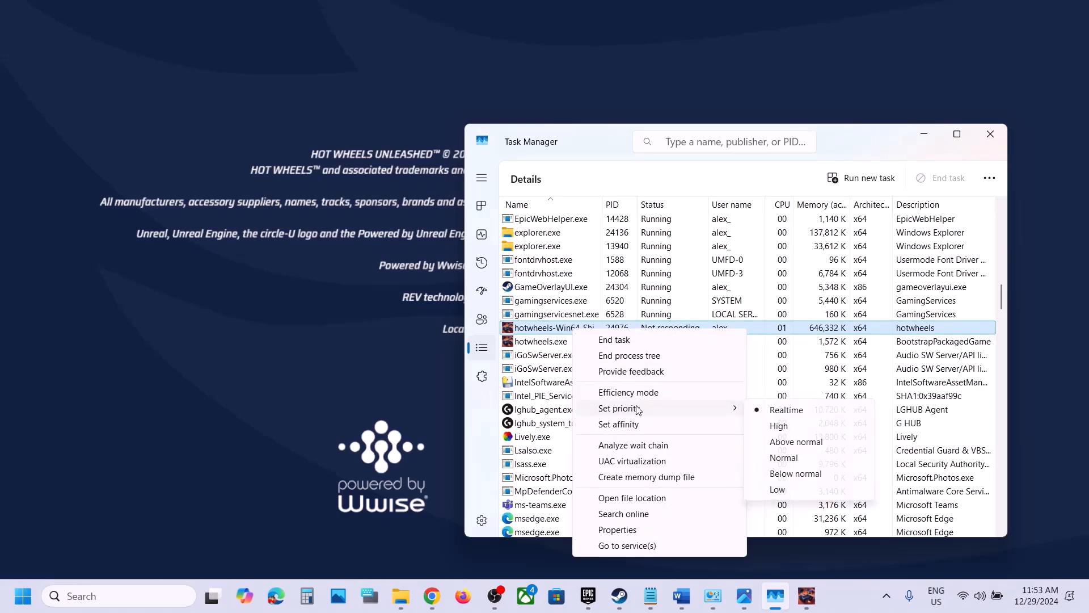
pyautogui.click(787, 432)
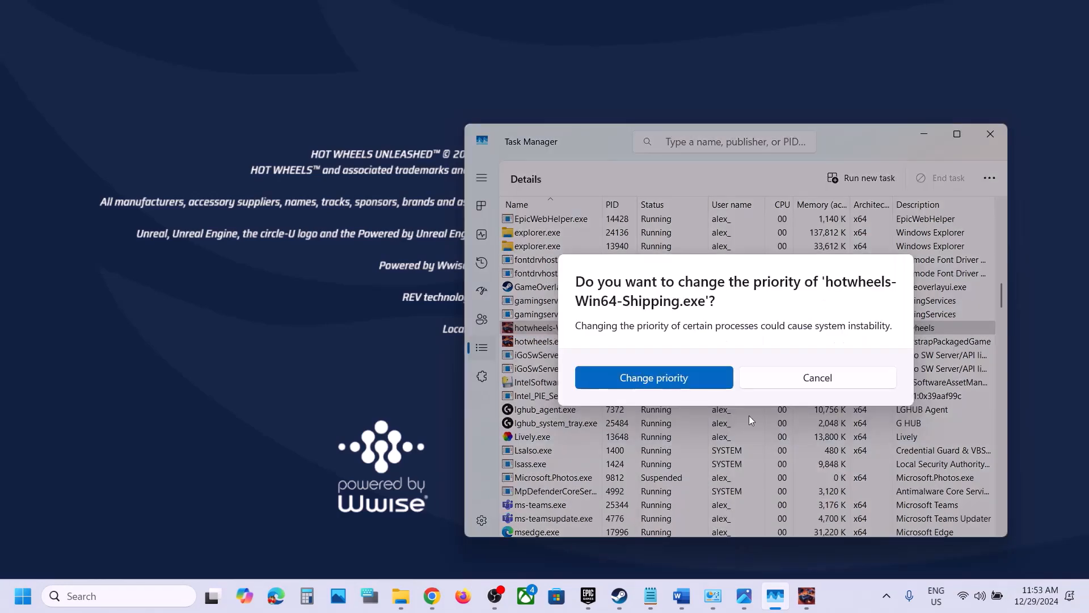
pyautogui.click(660, 379)
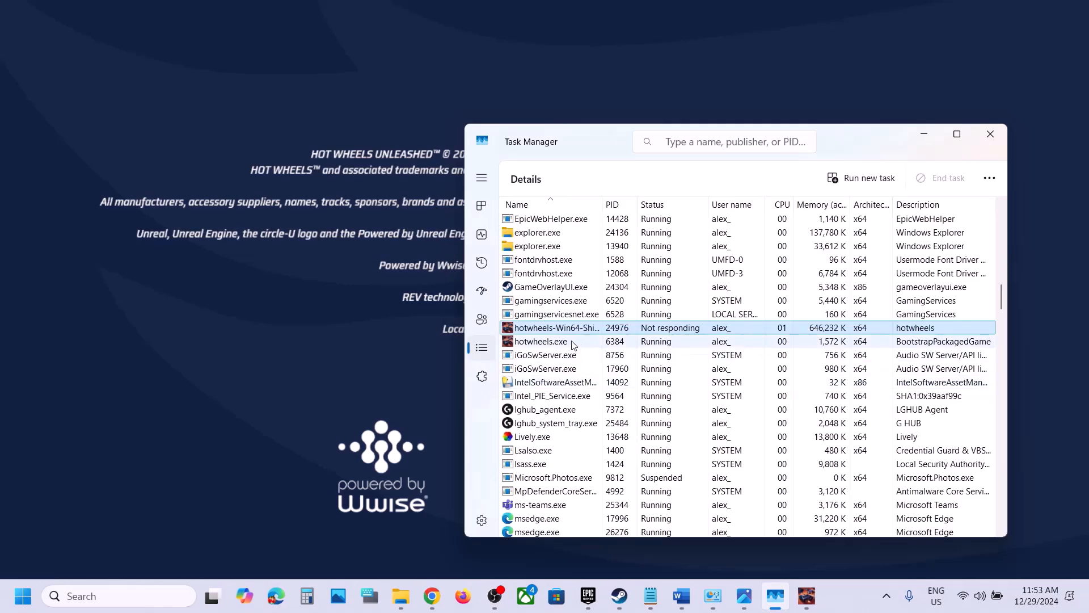
# Set the priority of the hotwheels.exe process to Realtime and confirm the change
pyautogui.click(549, 342)
pyautogui.rightClick(548, 342)
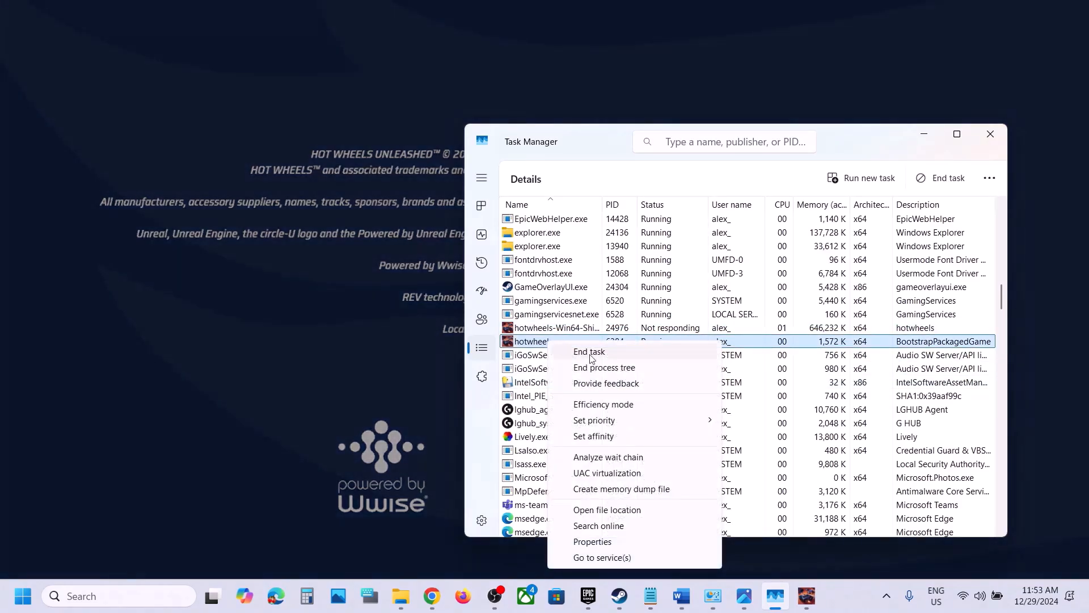
pyautogui.moveTo(709, 420)
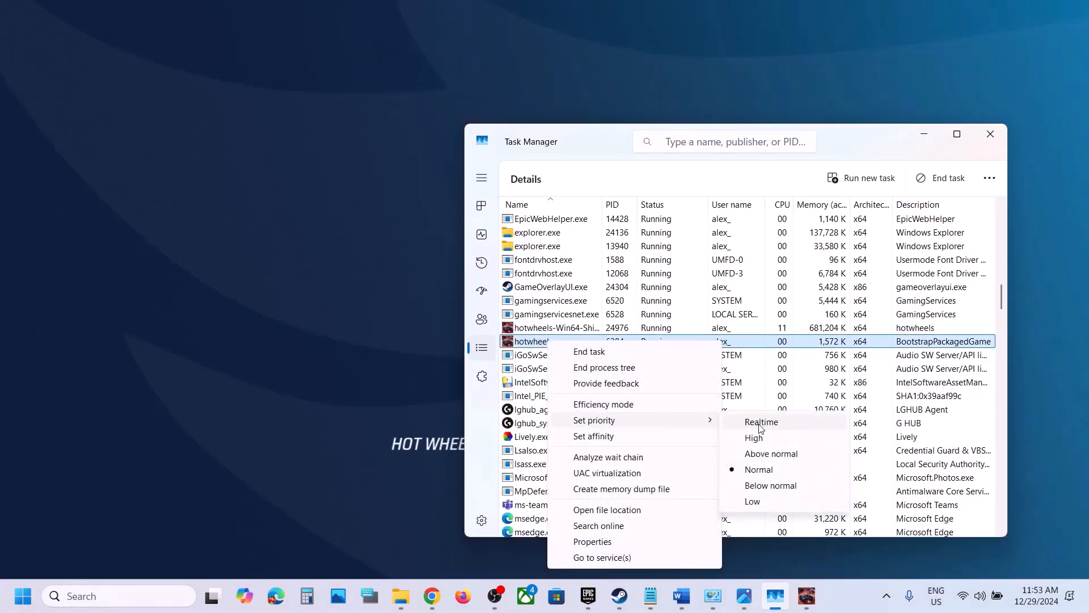
pyautogui.click(761, 428)
pyautogui.click(665, 370)
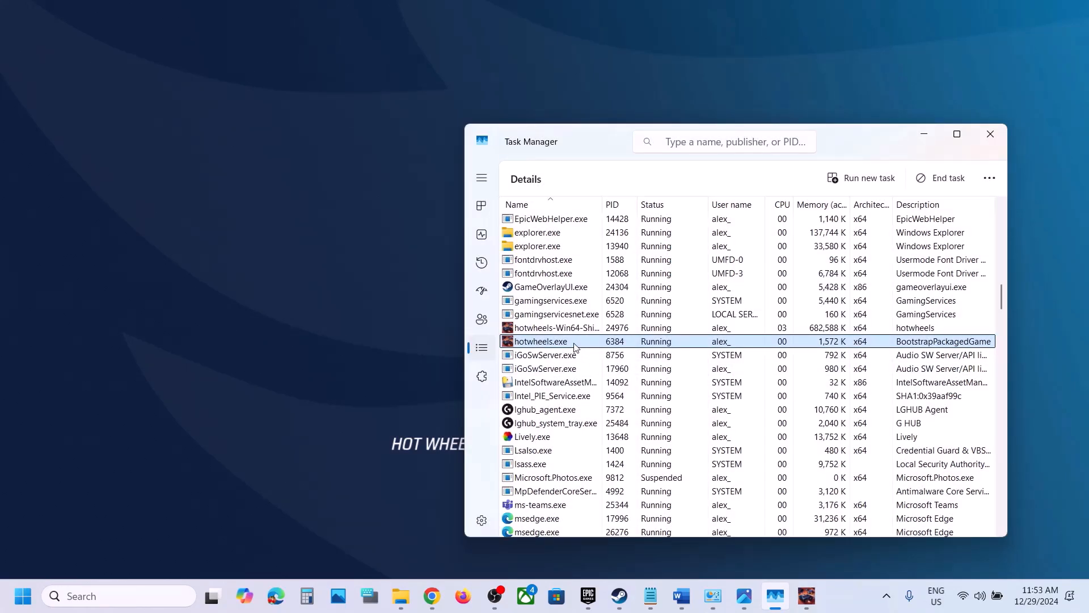
# Close Task Manager and quit HOT WHEELS UNLEASHED, confirming the exit
pyautogui.click(992, 135)
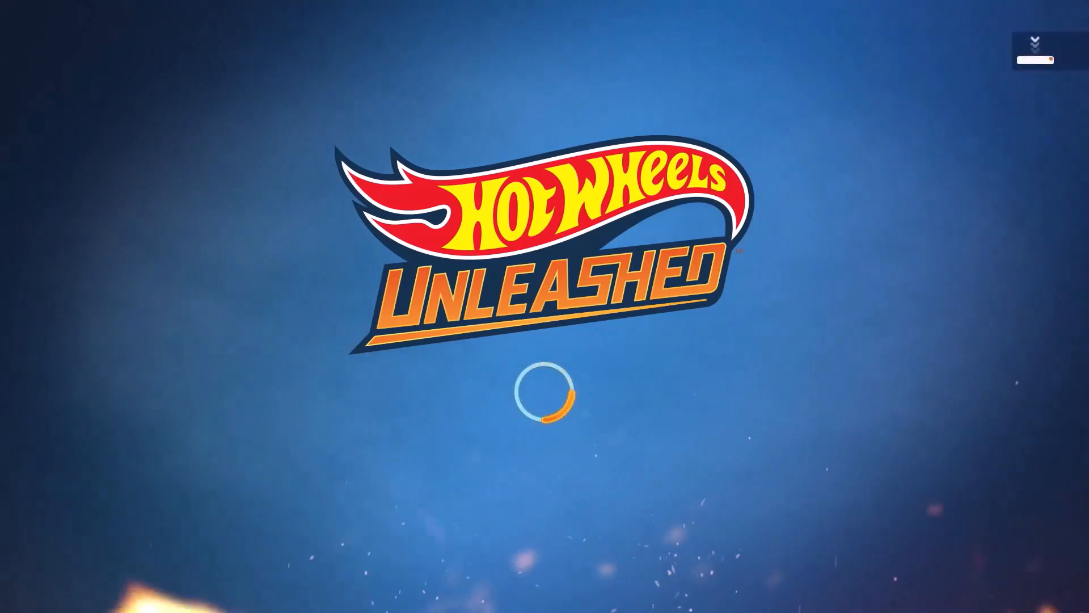
pyautogui.hotkey('alt', 'F4')
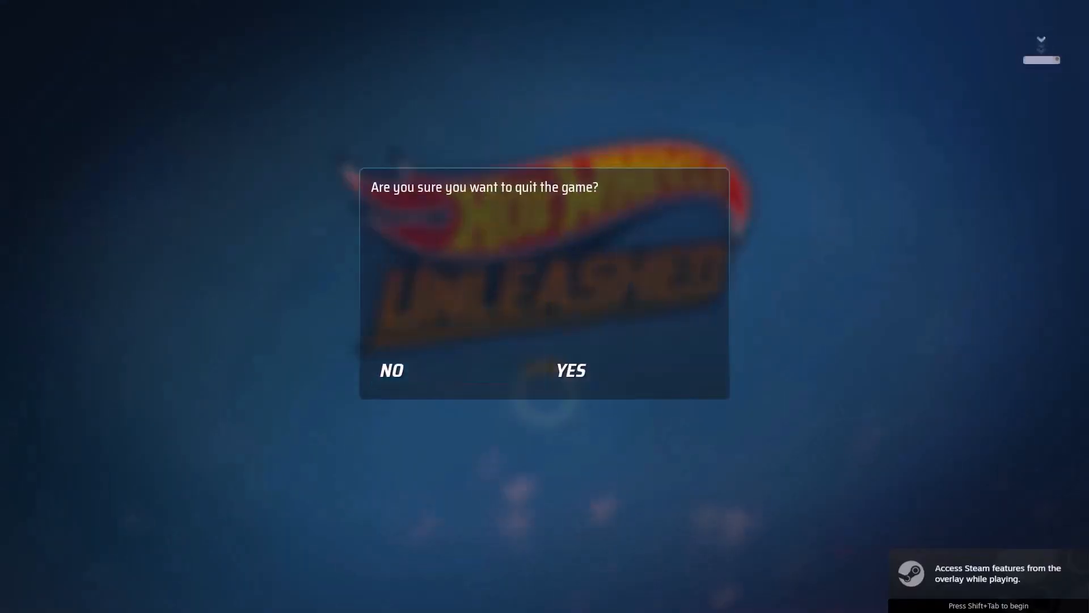
pyautogui.click(586, 369)
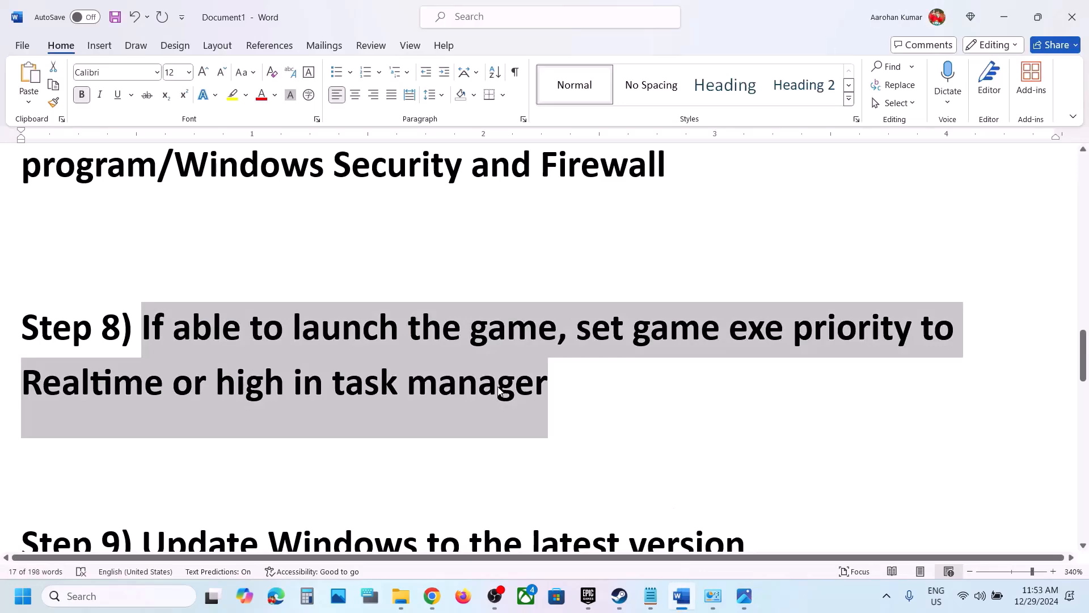
# Highlight the Step 9 instruction about updating Windows in the Word notes, and check for updates in the Windows Update settings
pyautogui.scroll(-3, 545, 340)
pyautogui.moveTo(239, 368); pyautogui.dragTo(746, 396)
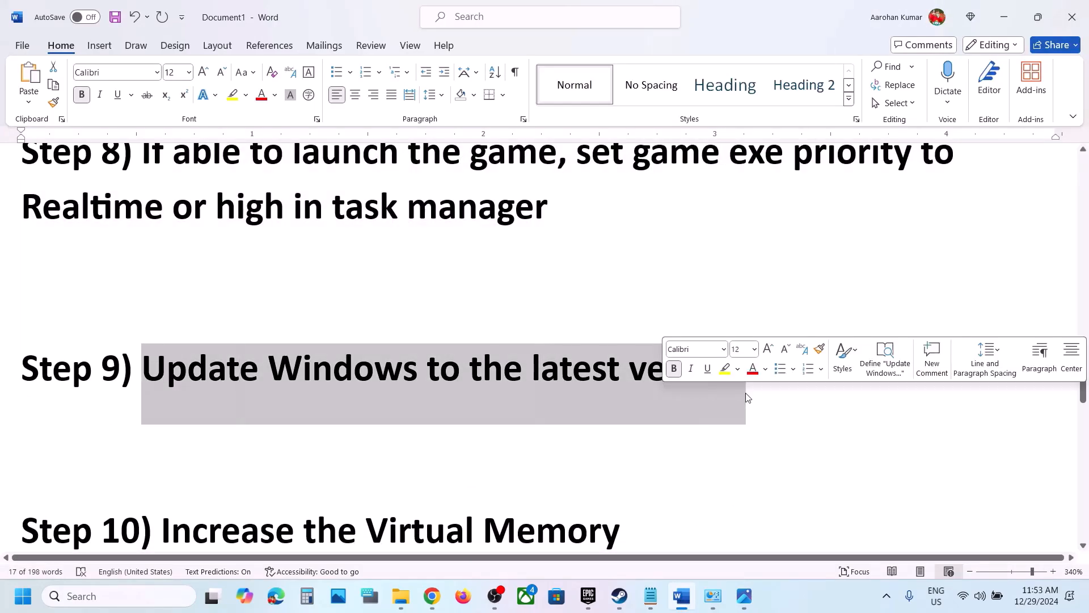
pyautogui.press('super+i')
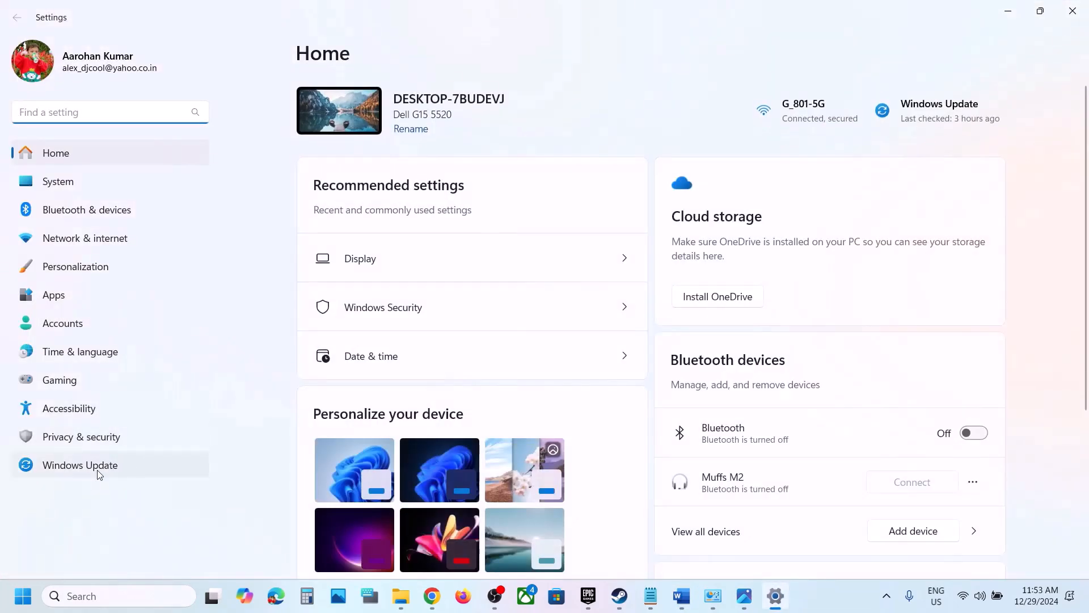
pyautogui.click(97, 470)
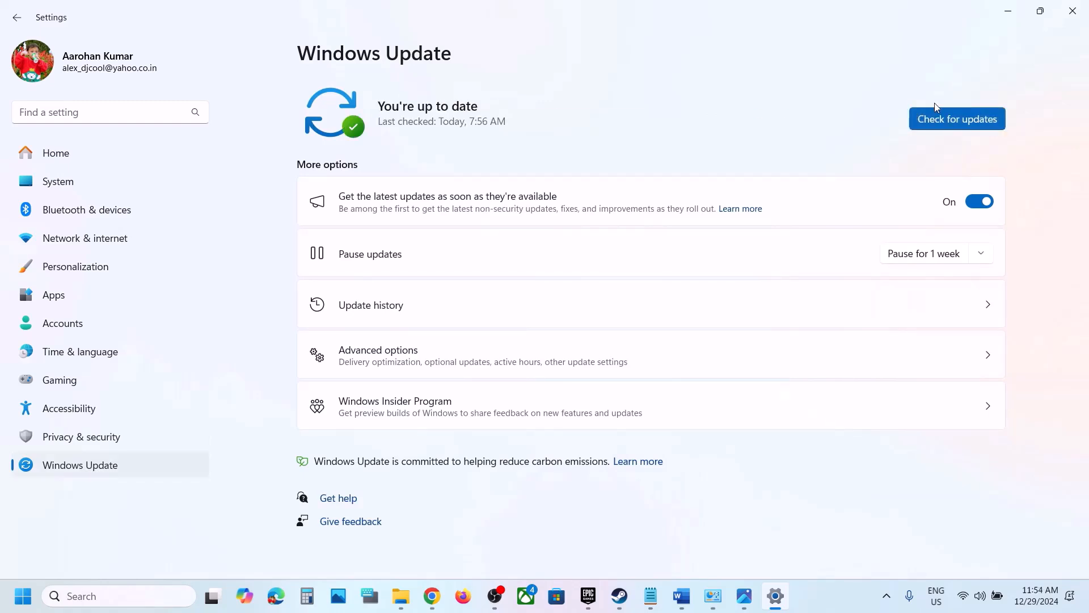
pyautogui.click(944, 117)
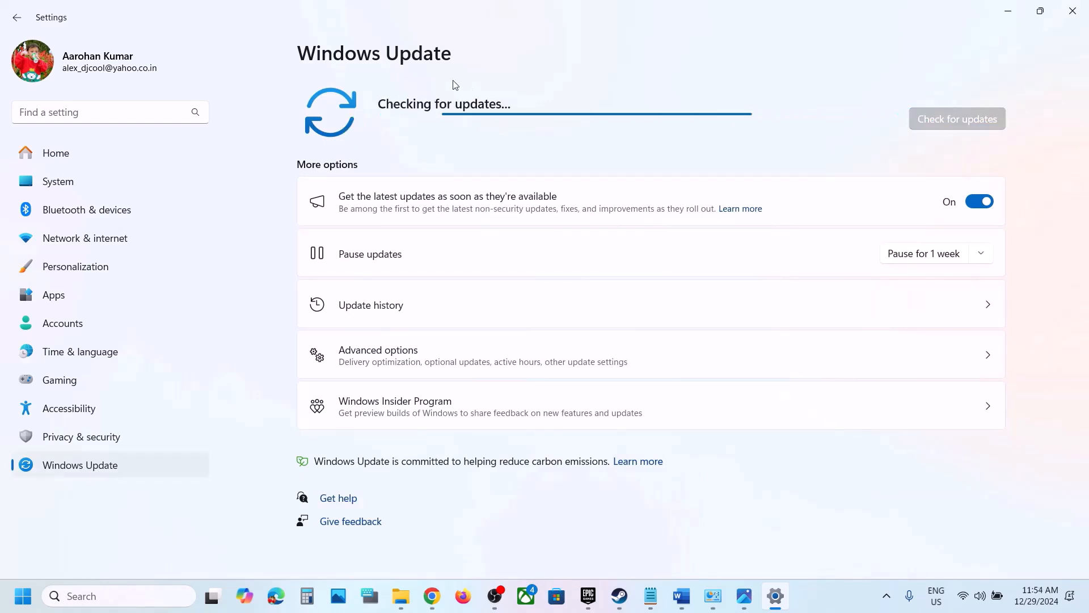
# Show the computer's power options, and return to the Word notes at the View Advanced system settings section
pyautogui.click(22, 600)
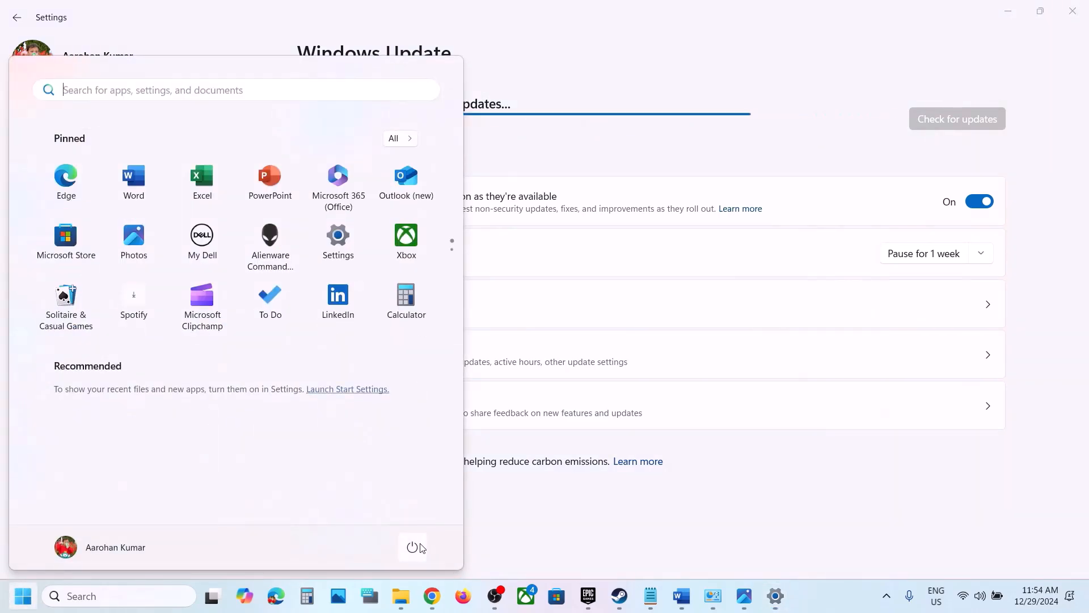
pyautogui.click(420, 547)
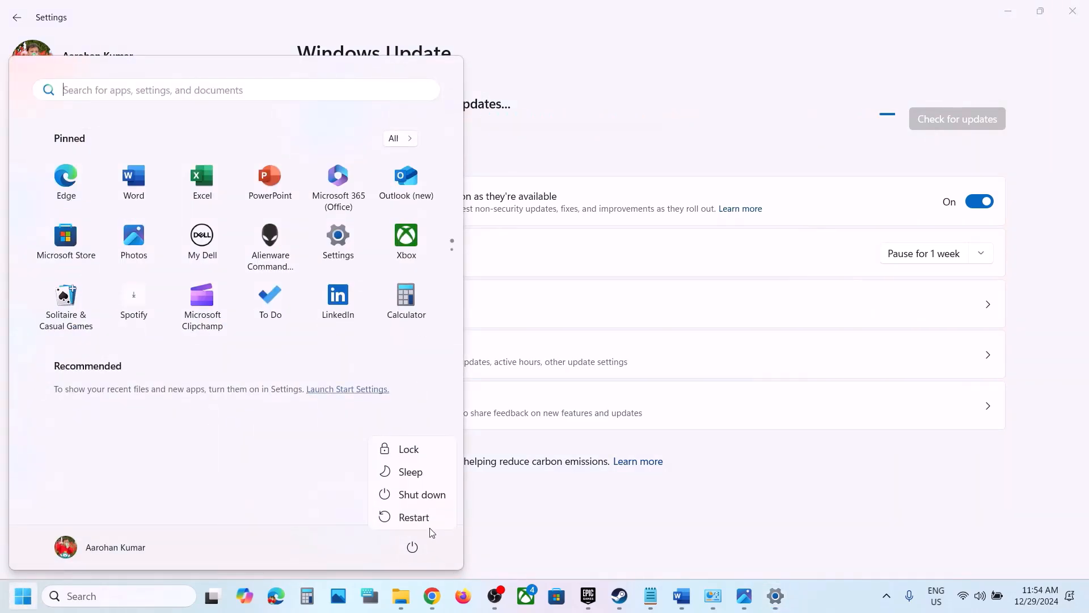
pyautogui.click(682, 595)
pyautogui.scroll(-5, 482, 389)
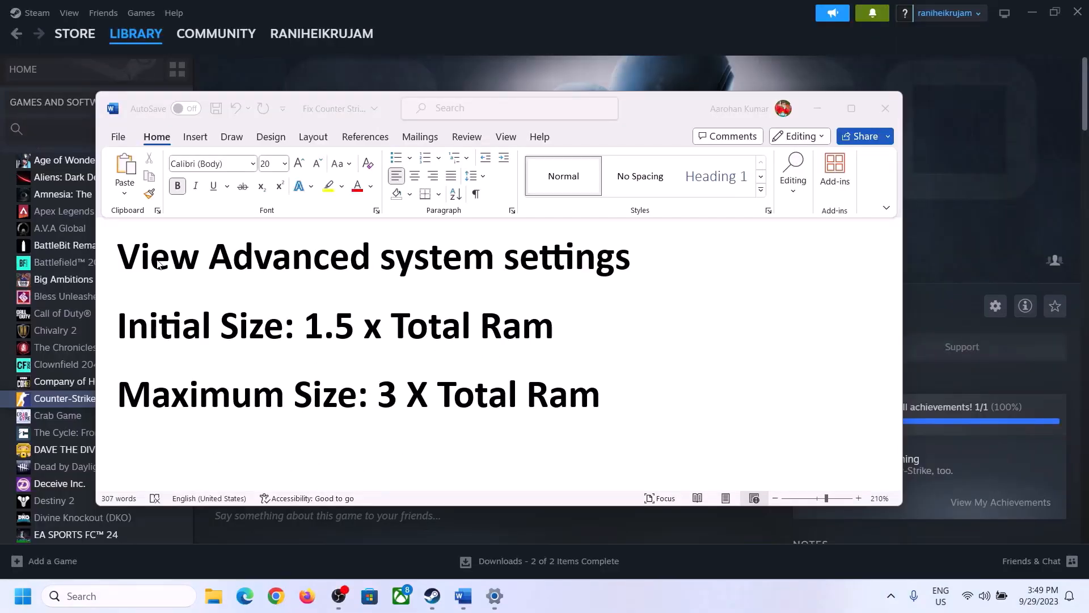
# Copy "View Advanced system settings" from the notes, search Windows for it, and open the System Properties window over the notes
pyautogui.moveTo(159, 264); pyautogui.dragTo(623, 255)
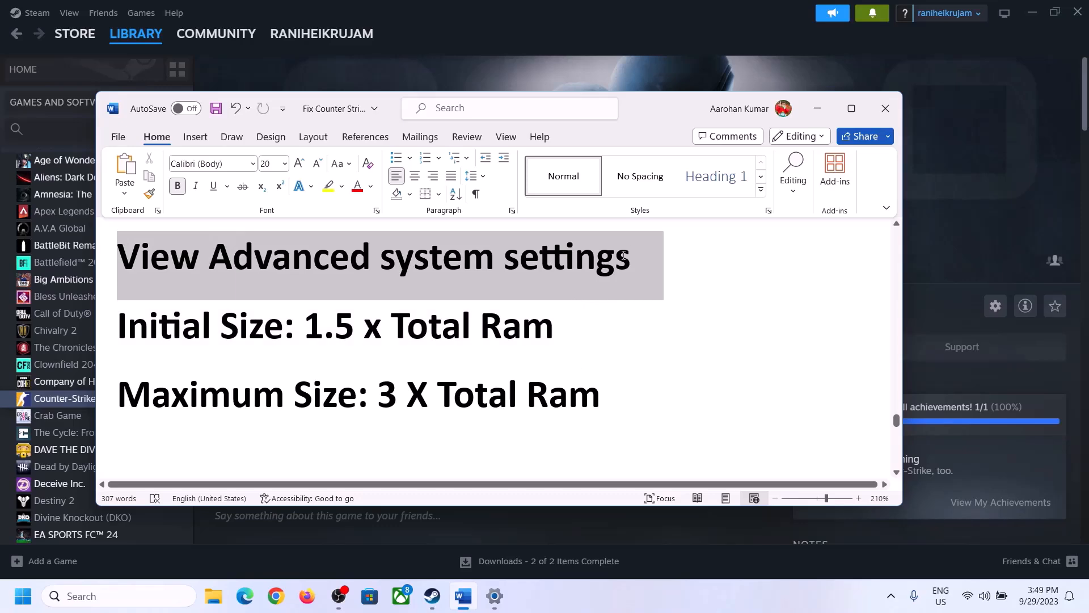
pyautogui.hotkey('ctrl', 'c')
pyautogui.click(130, 596)
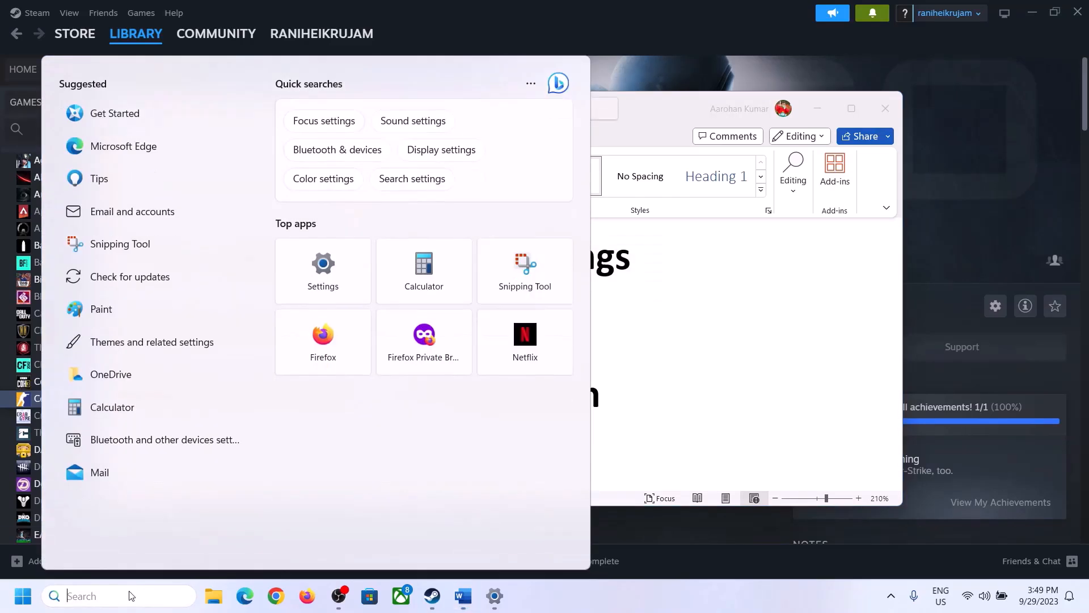
pyautogui.hotkey('ctrl', 'v')
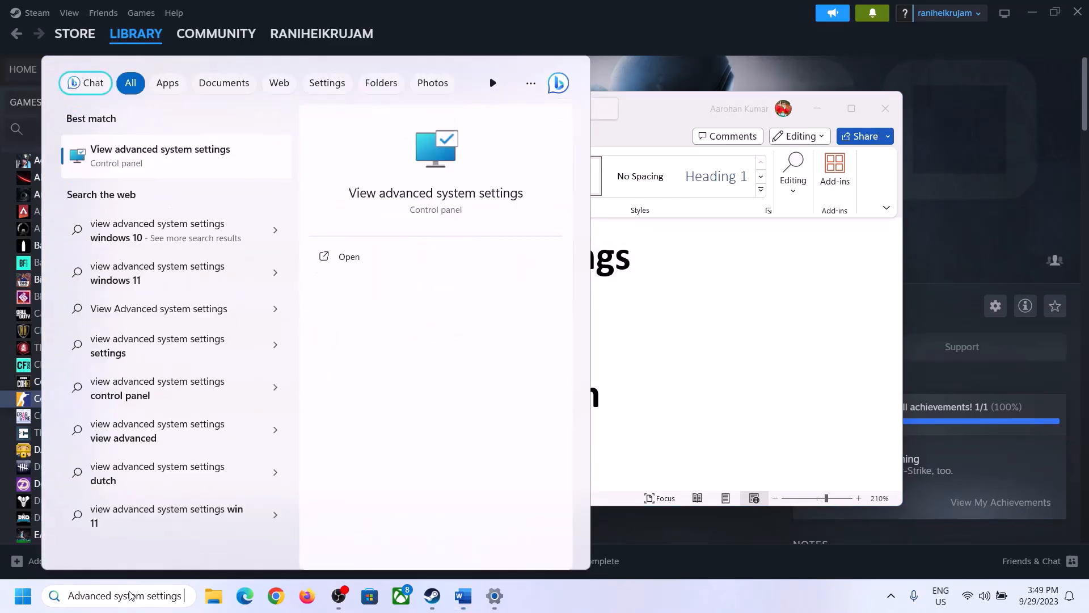
pyautogui.click(151, 163)
pyautogui.moveTo(229, 111); pyautogui.dragTo(489, 196)
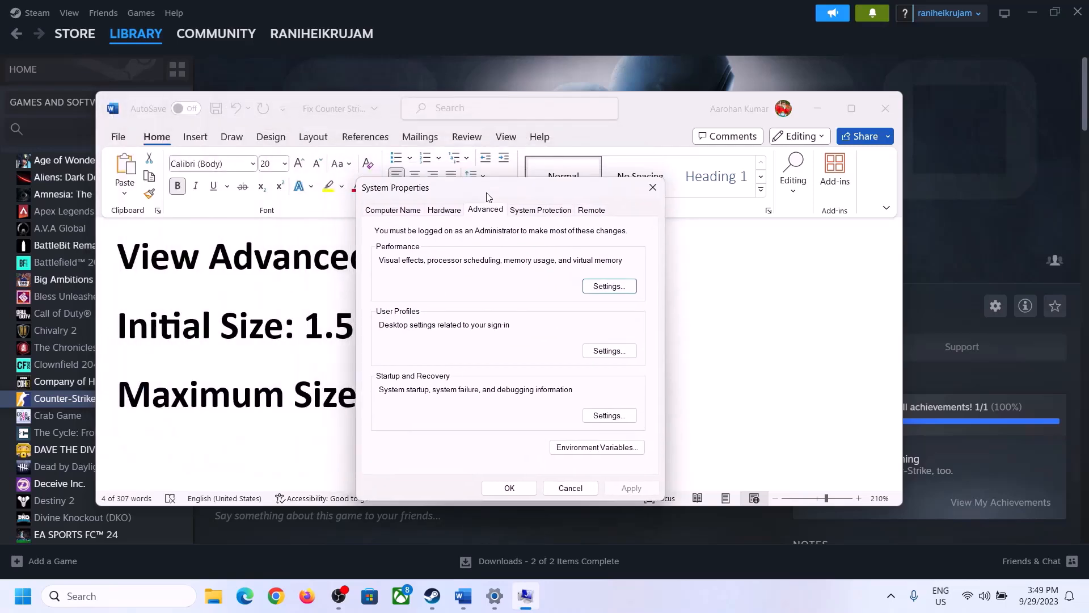
# In the Virtual Memory settings, turn off automatic paging file management and choose a custom size for drive C:
pyautogui.click(609, 288)
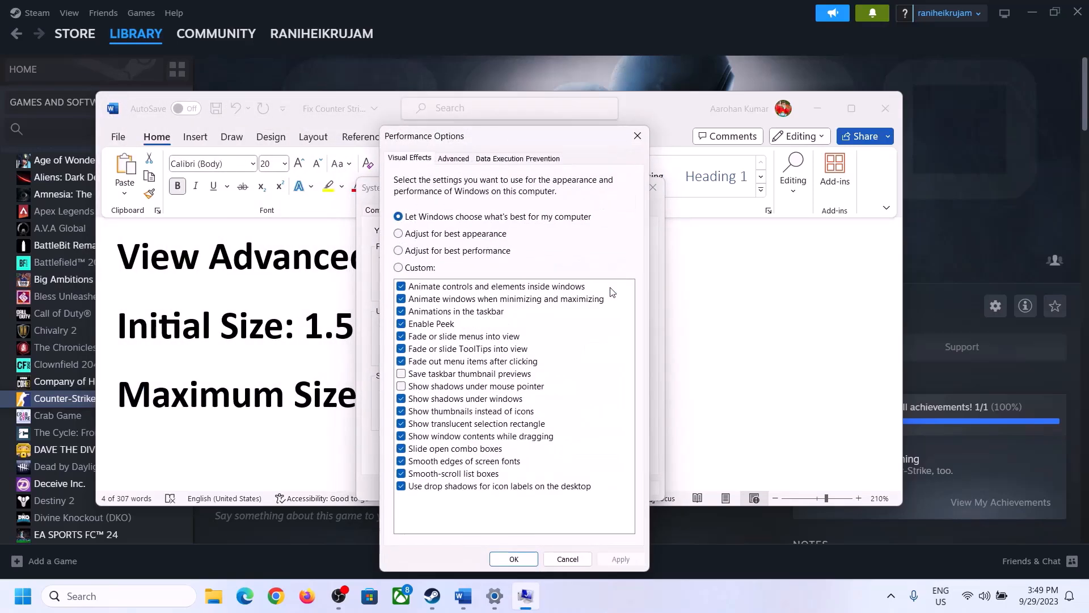
pyautogui.click(458, 161)
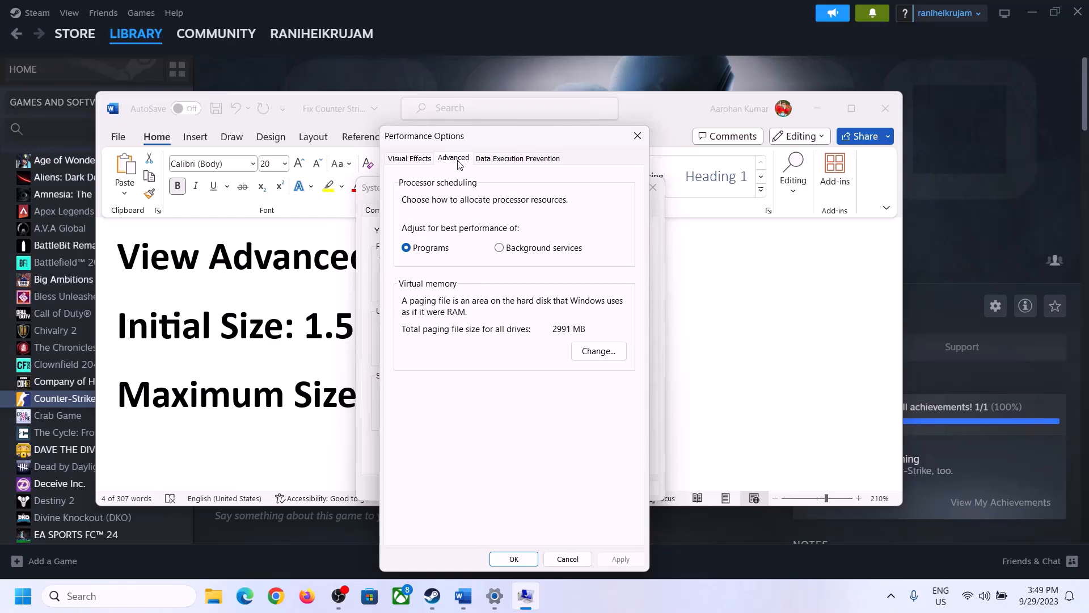
pyautogui.click(603, 353)
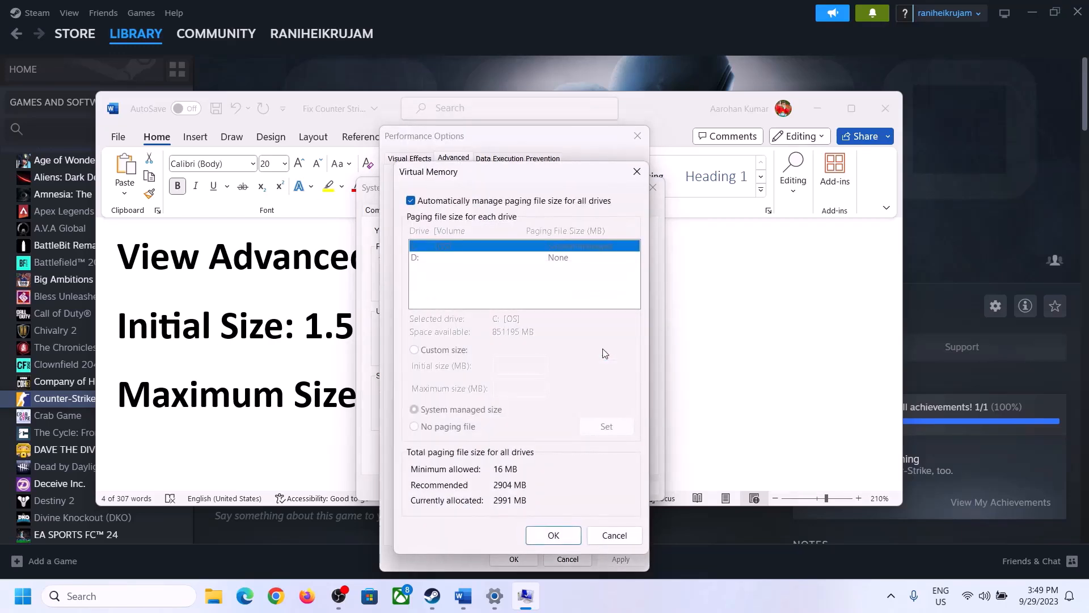
pyautogui.click(411, 202)
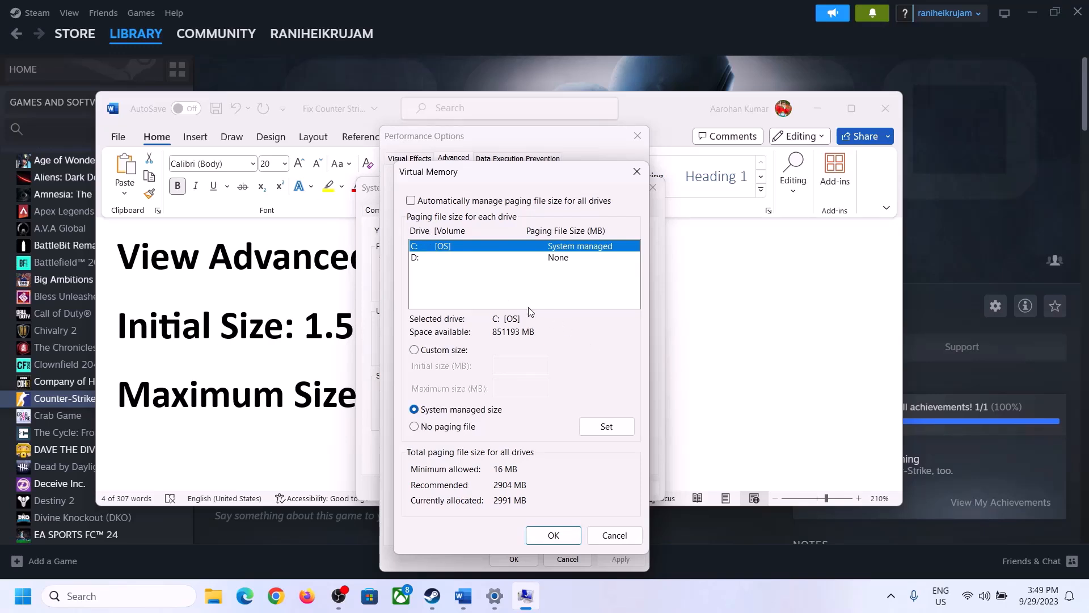
pyautogui.click(415, 351)
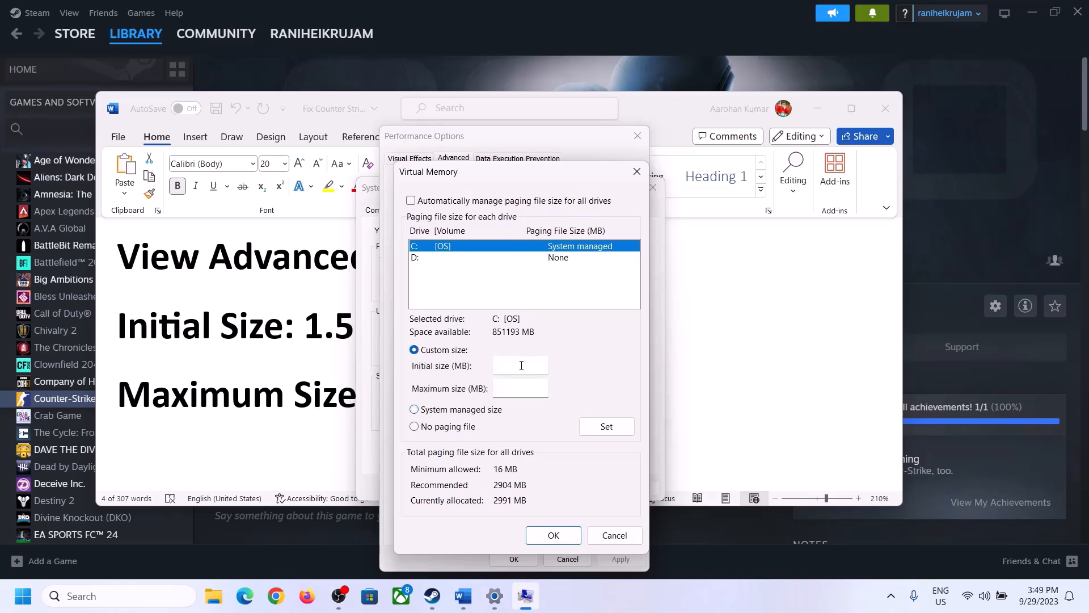
# Highlight the "1.5 x Total Ram" formula in the Word notes, and look up the installed RAM on the System About page in Settings
pyautogui.click(301, 333)
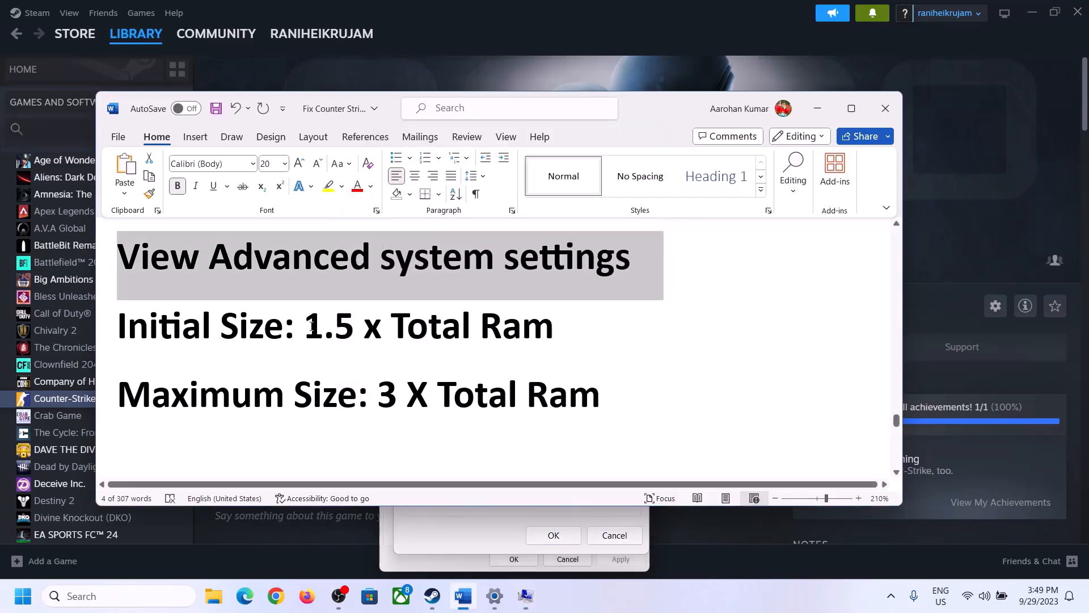
pyautogui.moveTo(312, 324); pyautogui.dragTo(505, 339)
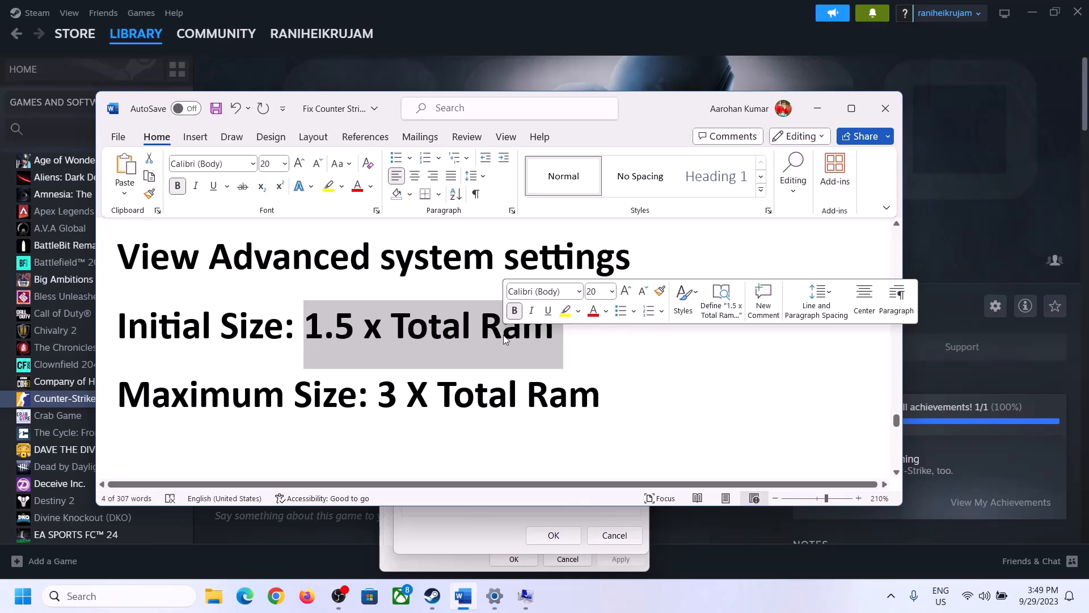
pyautogui.click(495, 599)
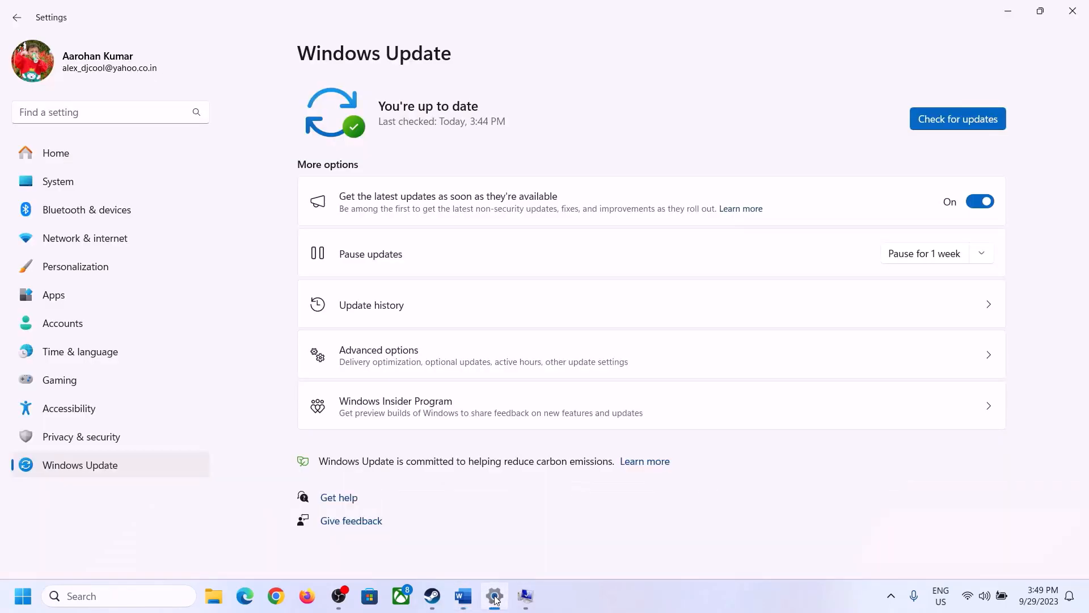
pyautogui.click(49, 182)
pyautogui.scroll(-6, 401, 419)
pyautogui.click(357, 536)
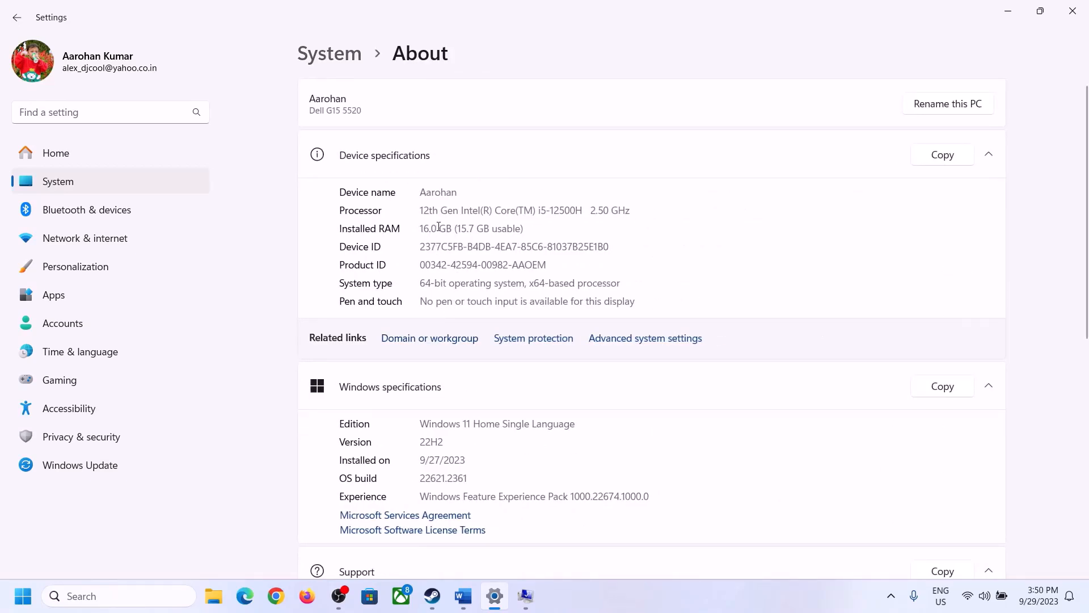
pyautogui.moveTo(431, 228); pyautogui.dragTo(415, 228)
pyautogui.click(438, 230)
pyautogui.moveTo(433, 226); pyautogui.dragTo(416, 223)
# Launch Calculator with the calc command, place it beside the Virtual Memory dialog, and recheck the Initial Size formula in the notes
pyautogui.click(520, 597)
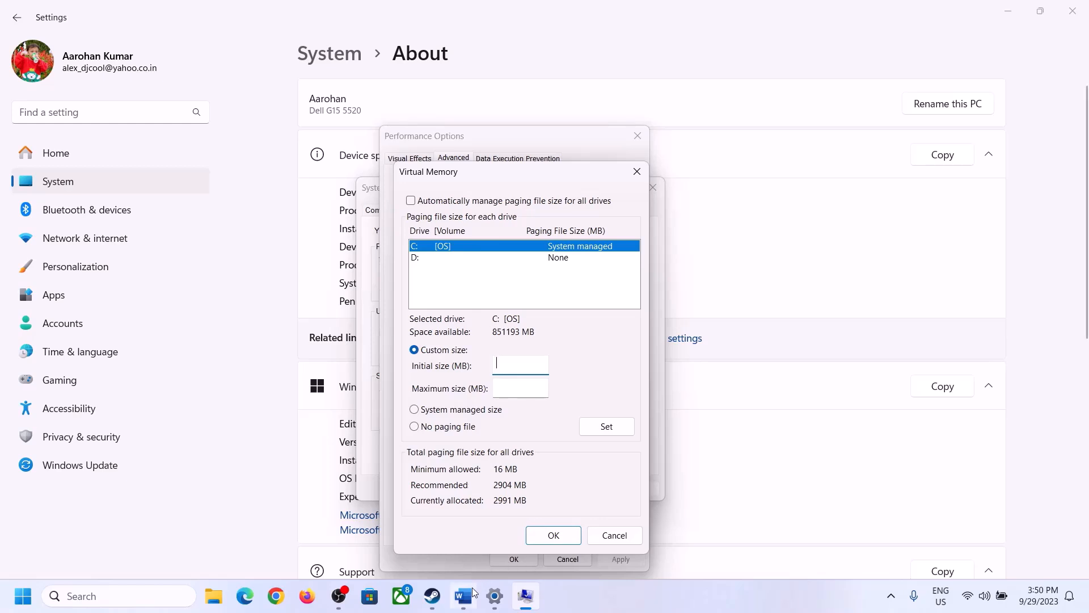
pyautogui.moveTo(495, 595)
pyautogui.press('super+r')
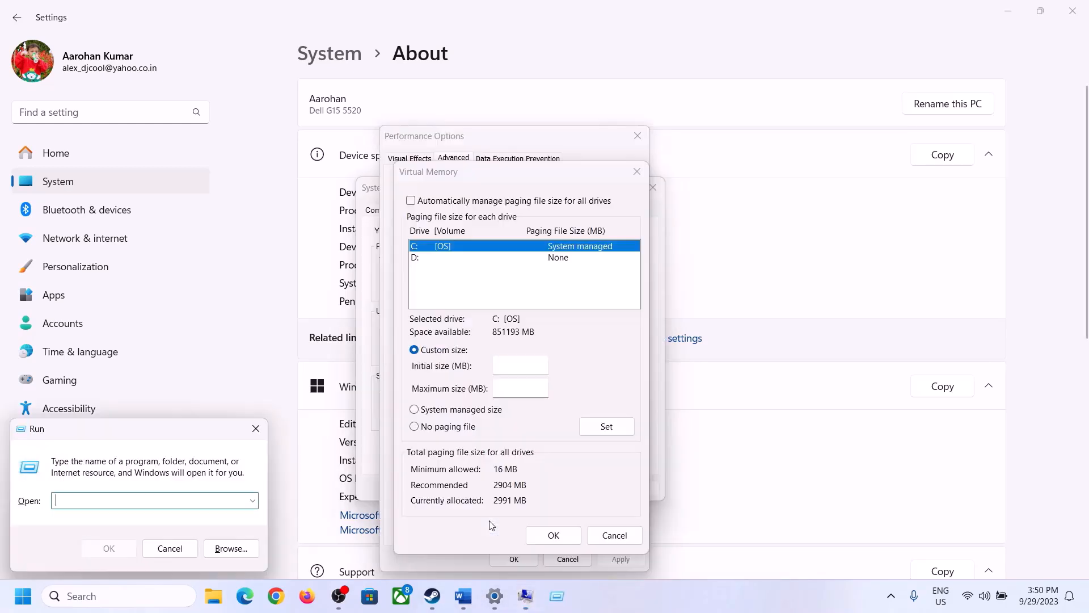
pyautogui.write('ca')
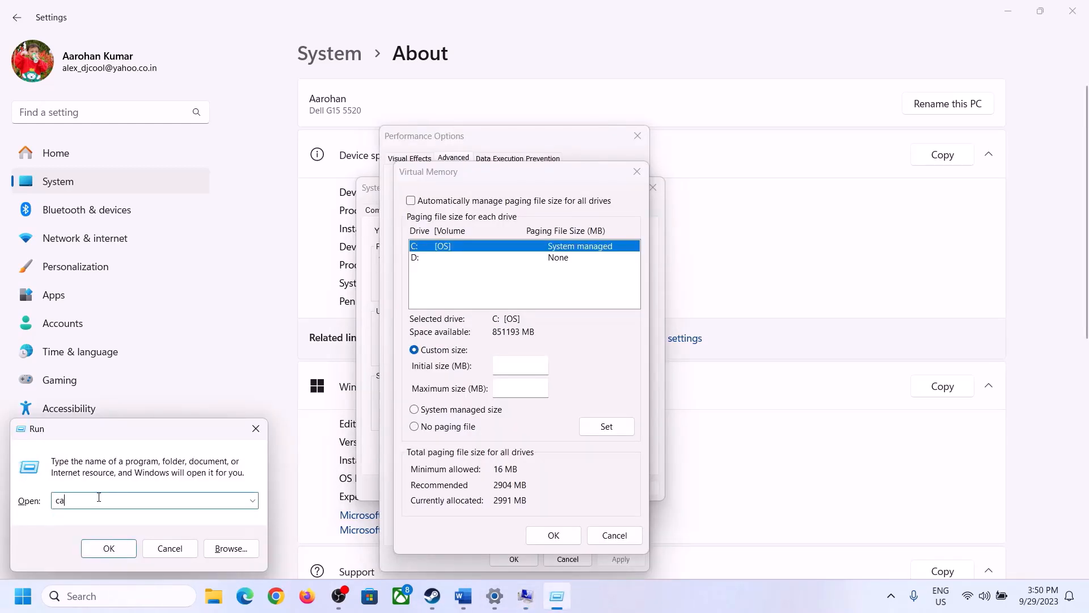
pyautogui.write('lc')
pyautogui.click(100, 549)
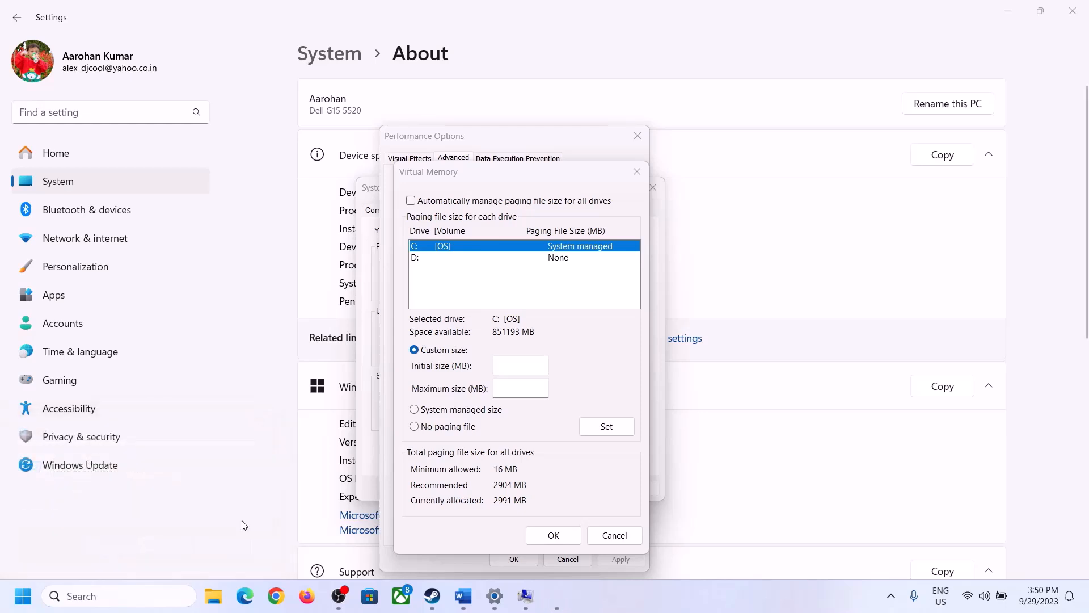
pyautogui.moveTo(140, 20); pyautogui.dragTo(799, 186)
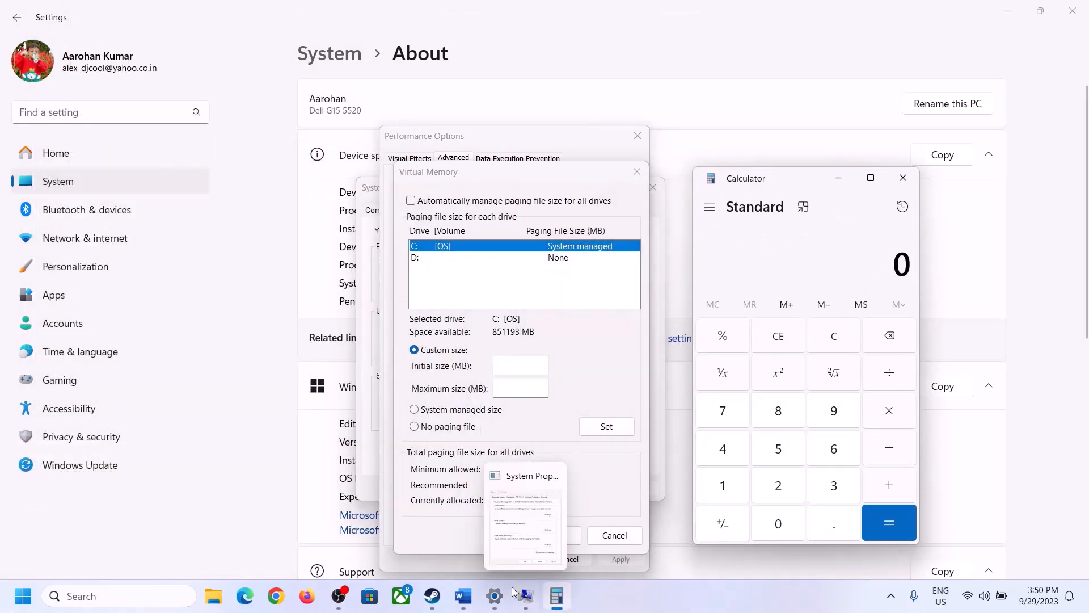
pyautogui.click(463, 595)
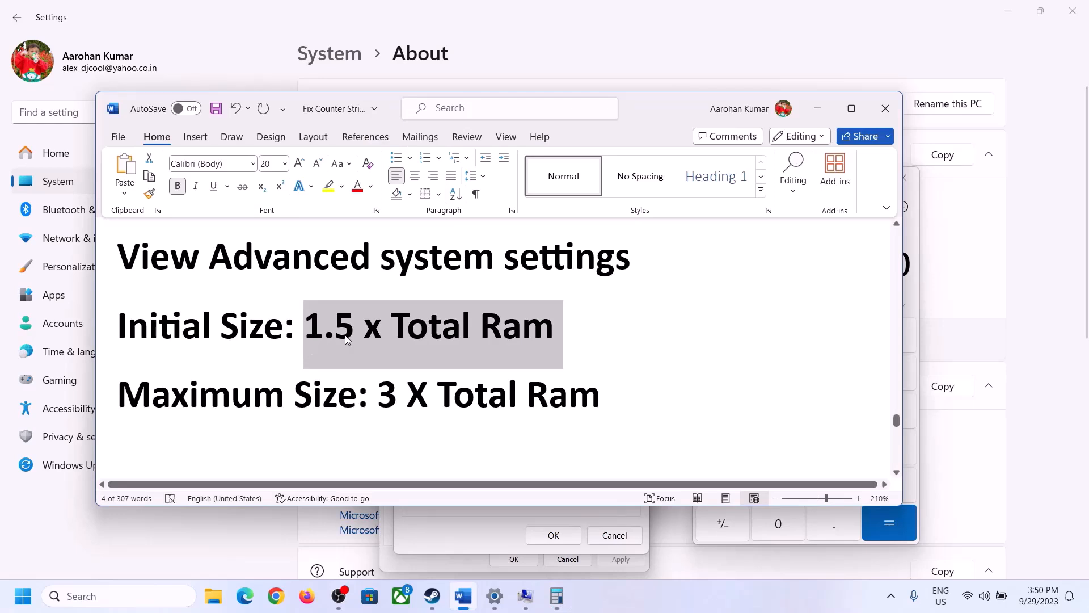
pyautogui.click(559, 597)
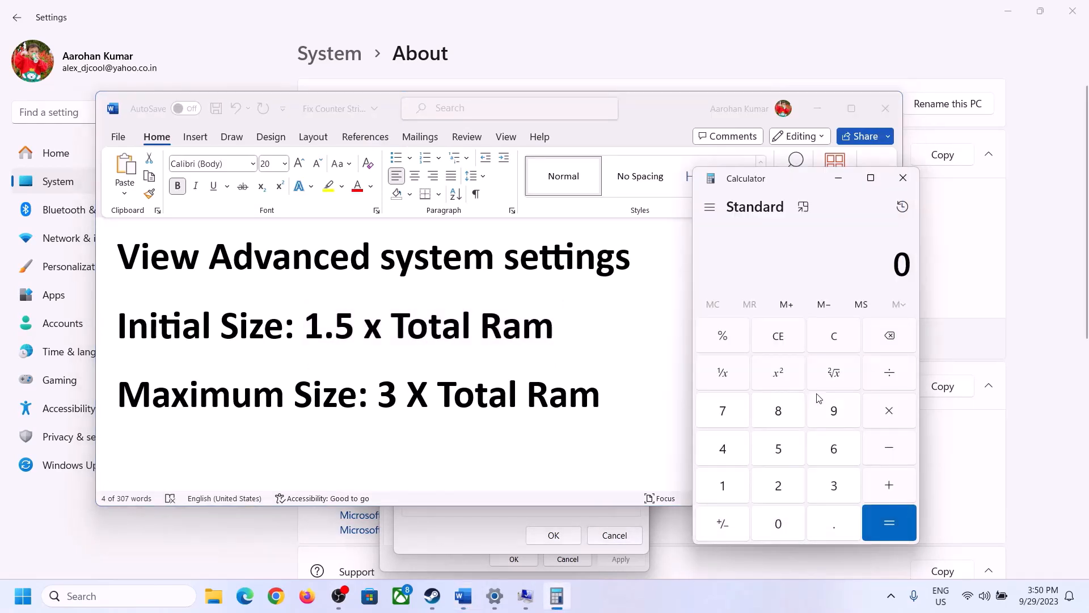
pyautogui.click(723, 489)
pyautogui.click(830, 454)
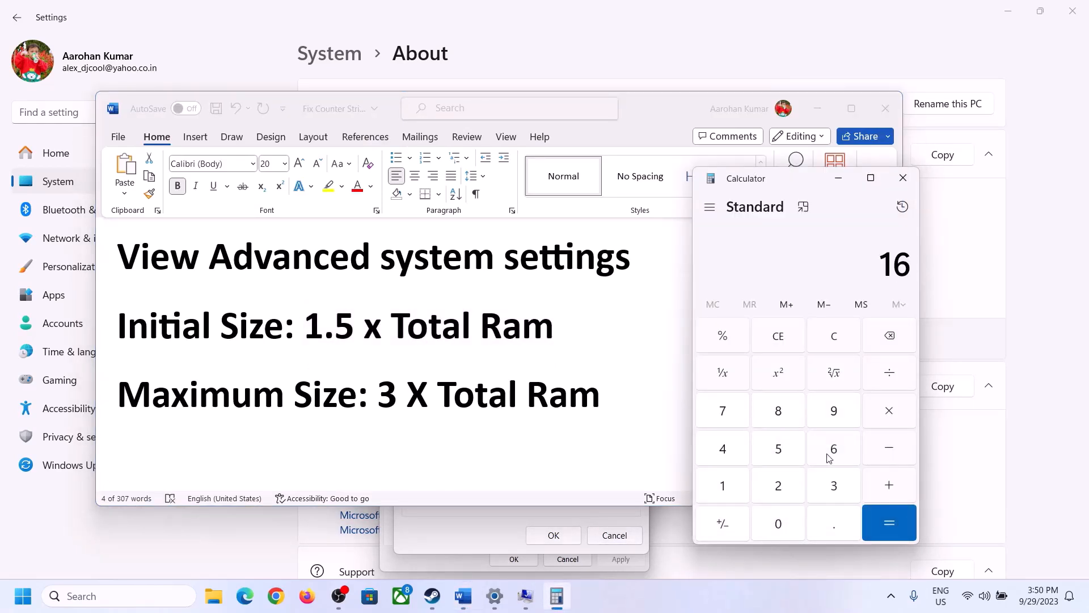
pyautogui.click(834, 343)
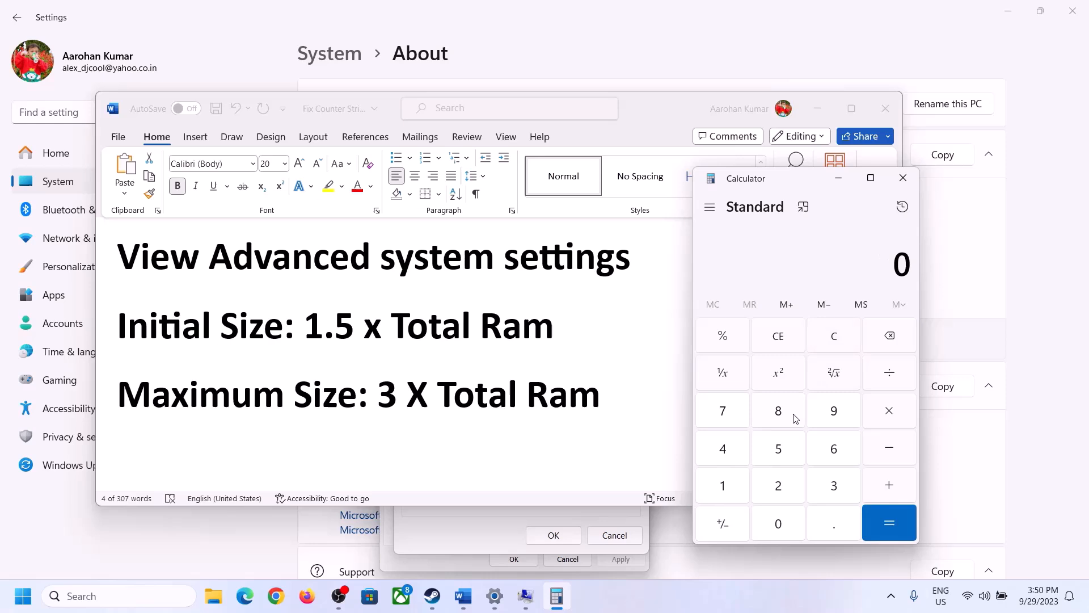
# Calculate 16 × 1024 to convert the installed RAM from GB to MB
pyautogui.click(731, 488)
pyautogui.click(817, 456)
pyautogui.click(888, 419)
pyautogui.click(722, 489)
pyautogui.click(780, 530)
pyautogui.click(781, 492)
pyautogui.click(736, 461)
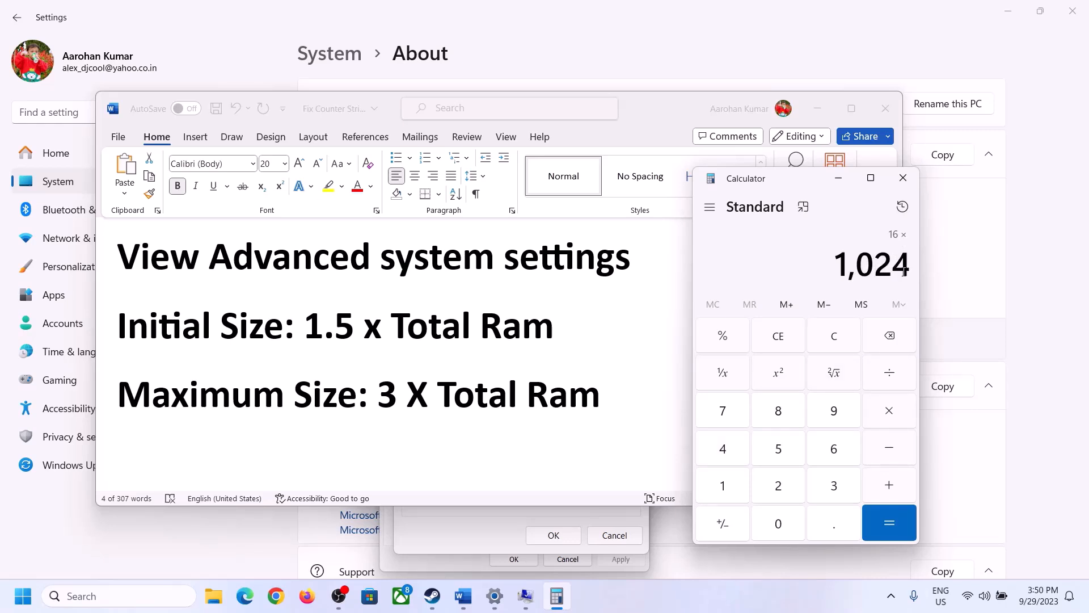
pyautogui.click(888, 523)
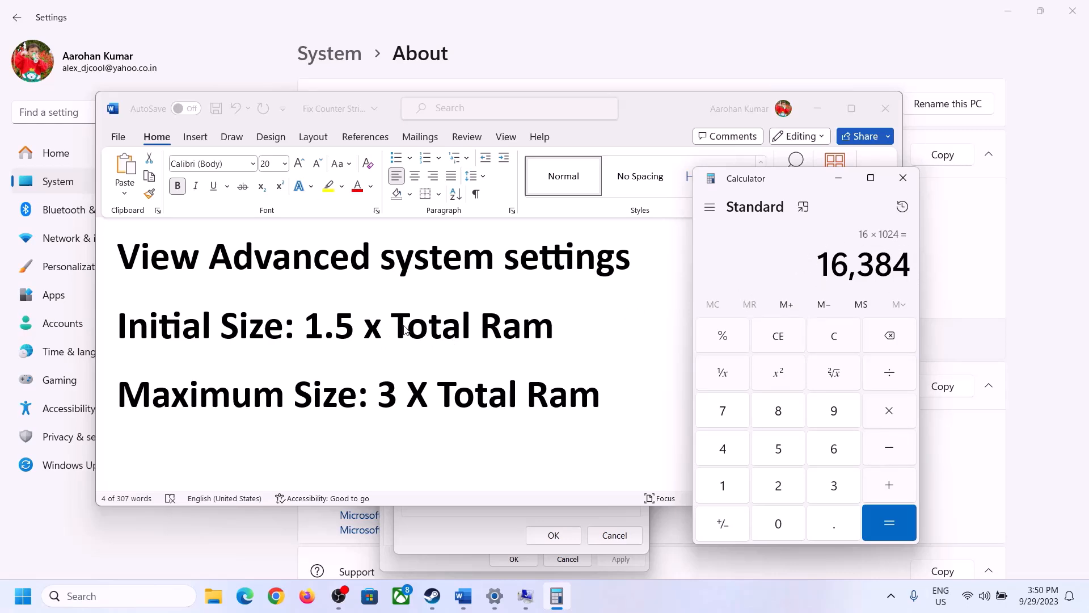
# Multiply the RAM total in MB by 1.5 to work out the initial paging file size
pyautogui.click(890, 413)
pyautogui.click(737, 491)
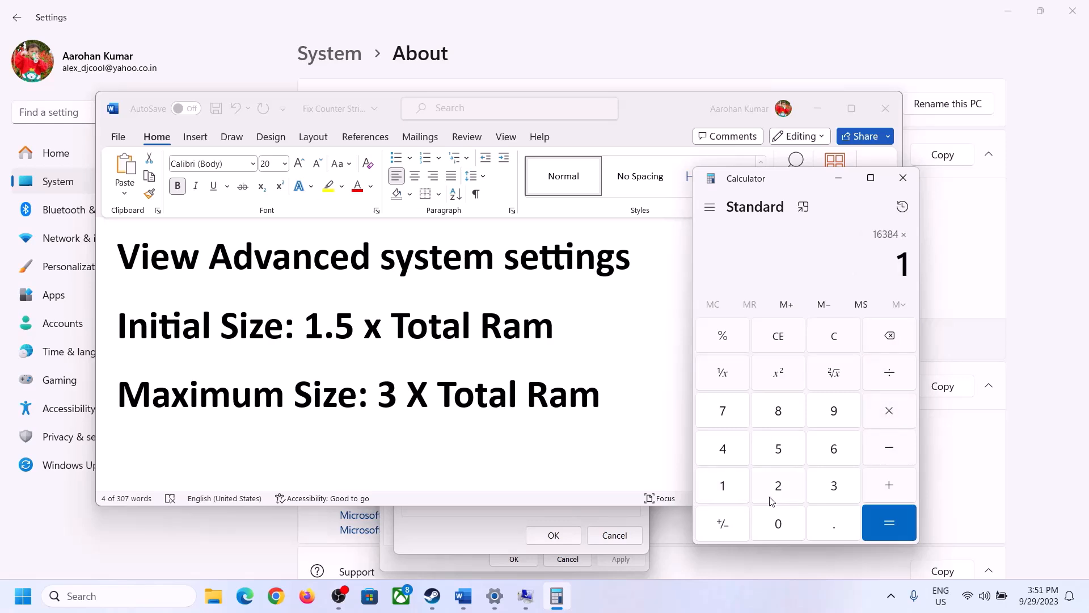
pyautogui.click(829, 528)
pyautogui.click(785, 454)
pyautogui.click(887, 513)
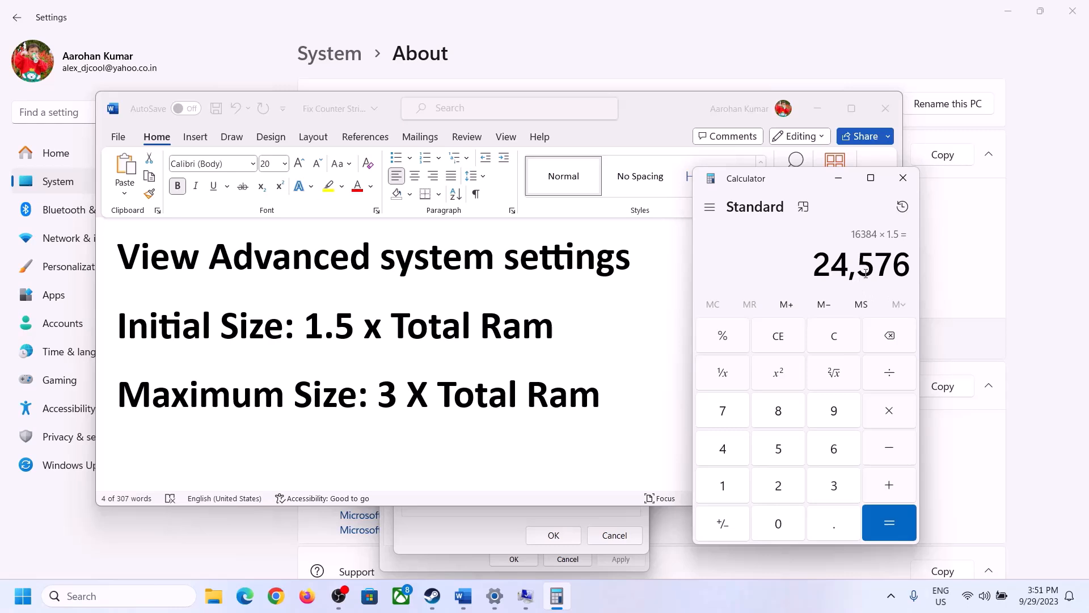
# Set the custom initial paging file size for drive C: to 24576 MB in the Virtual Memory dialog
pyautogui.click(481, 529)
pyautogui.click(515, 368)
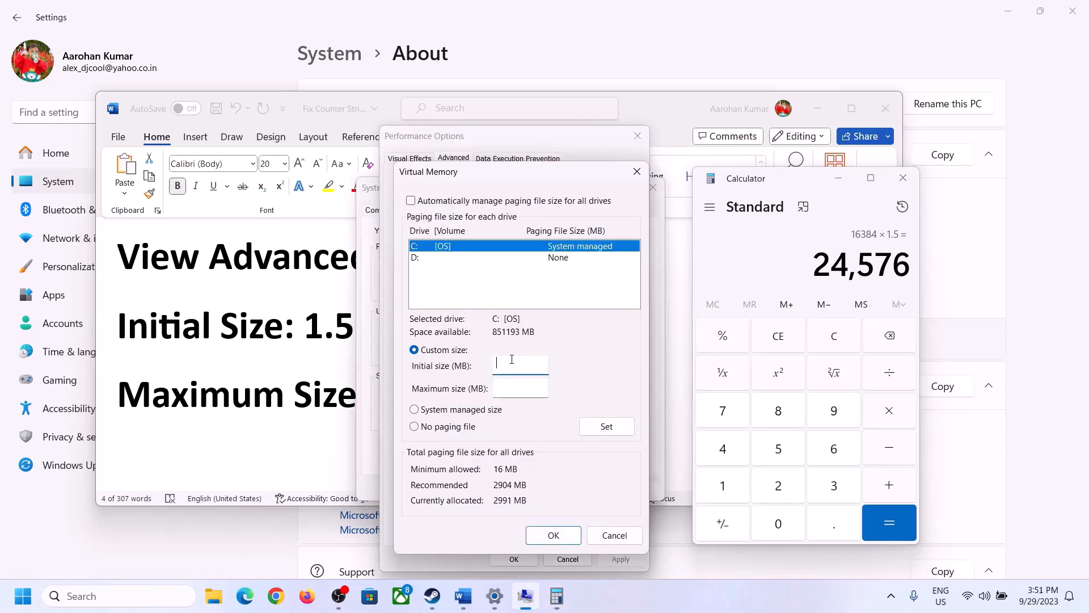
pyautogui.write('24576')
pyautogui.click(543, 391)
# Check the Maximum Size formula in the notes and the installed RAM in Settings, clearing Calculator for a new calculation
pyautogui.click(330, 399)
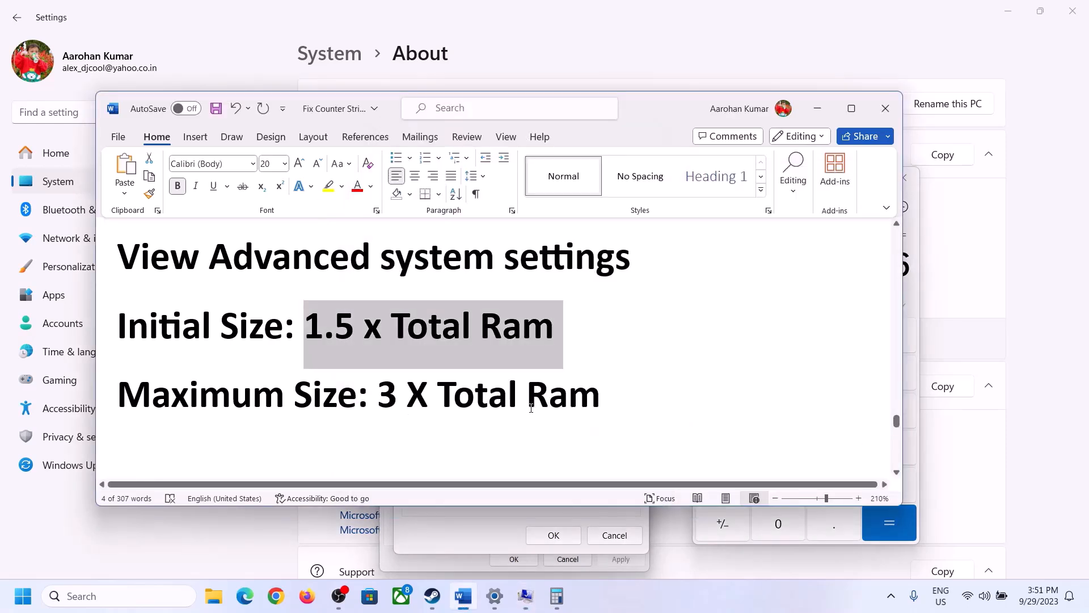
pyautogui.click(915, 300)
pyautogui.click(834, 336)
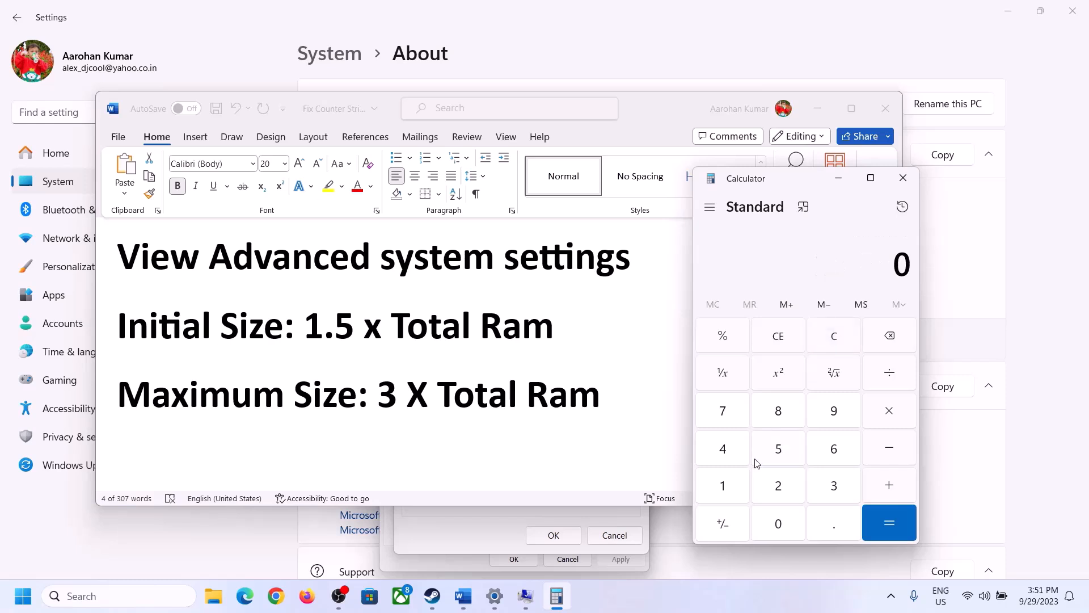
pyautogui.click(494, 595)
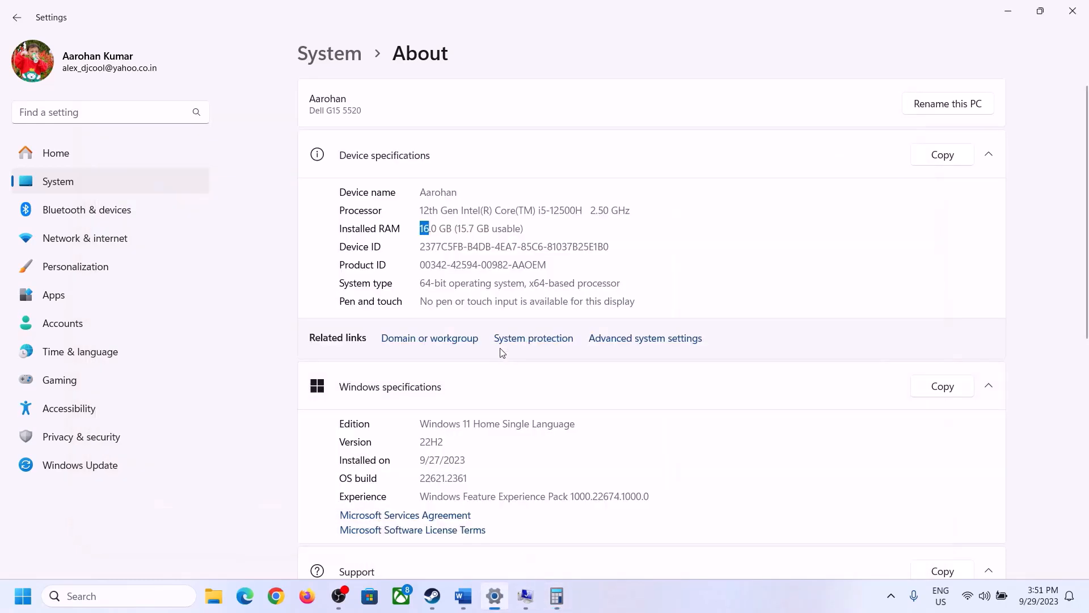
pyautogui.click(557, 596)
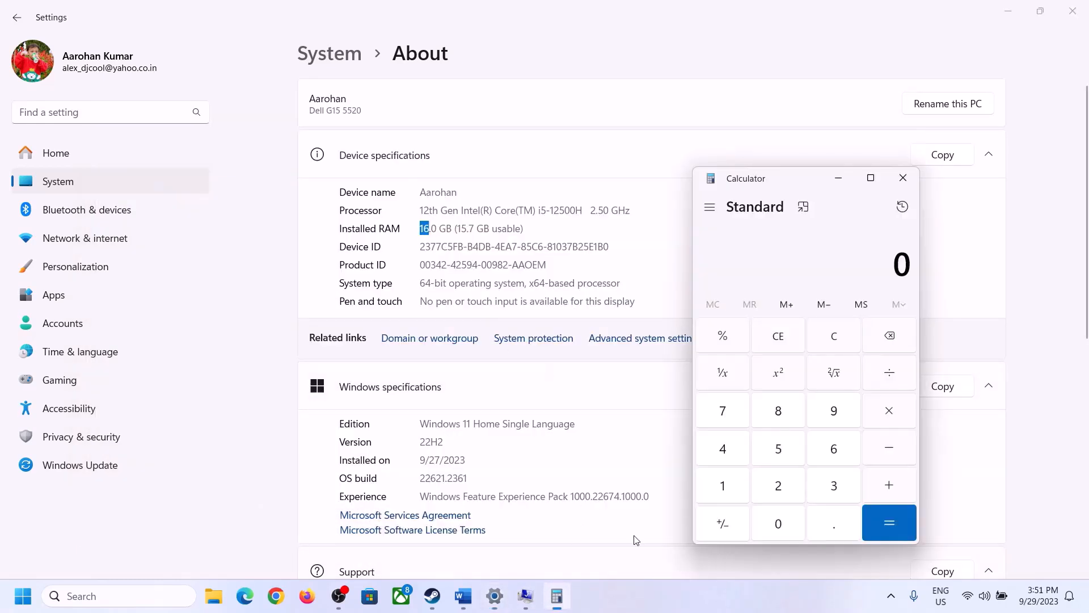
# Calculate 16 × 1024 in Calculator to get the total RAM in MB for the maximum paging file size
pyautogui.click(736, 484)
pyautogui.click(828, 451)
pyautogui.click(884, 412)
pyautogui.click(730, 481)
pyautogui.click(777, 522)
pyautogui.click(778, 485)
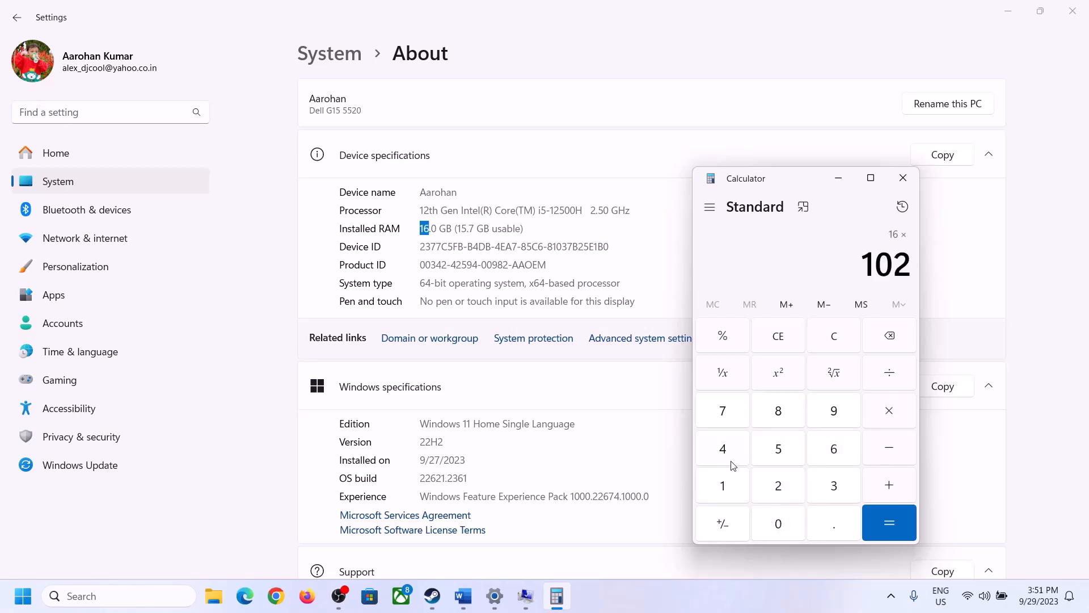
pyautogui.click(723, 449)
pyautogui.click(877, 537)
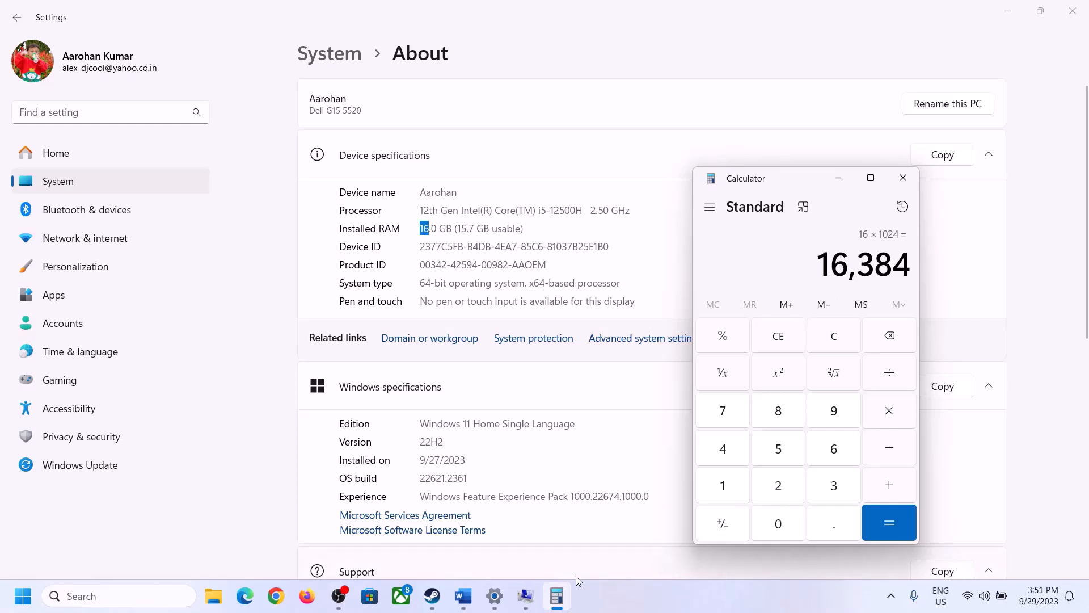
# Check the Maximum Size formula in the Word notes and multiply the RAM total in MB by 3 in Calculator
pyautogui.click(463, 596)
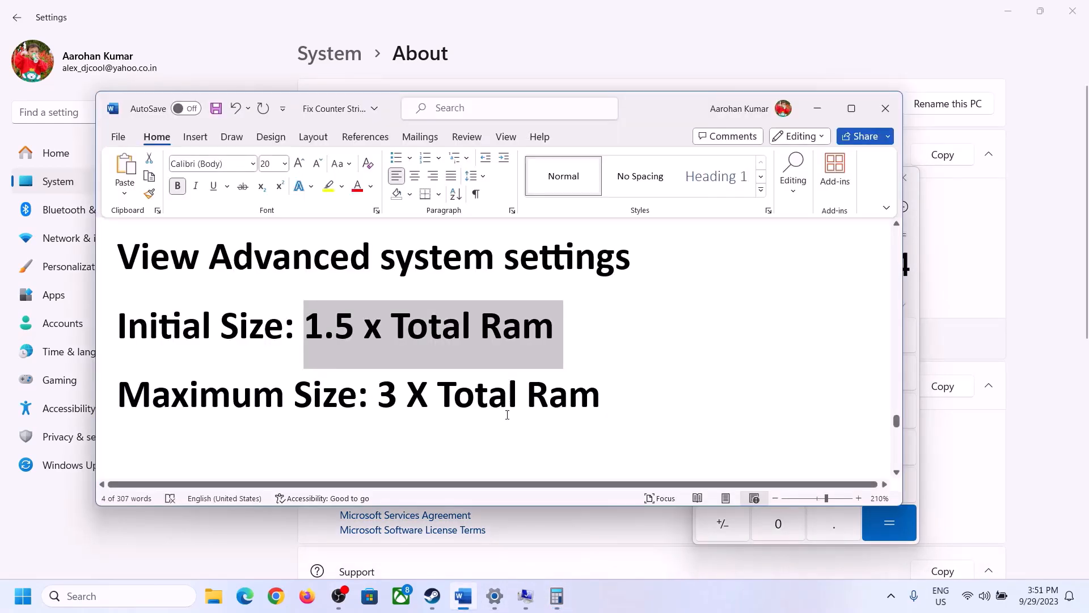
pyautogui.click(556, 596)
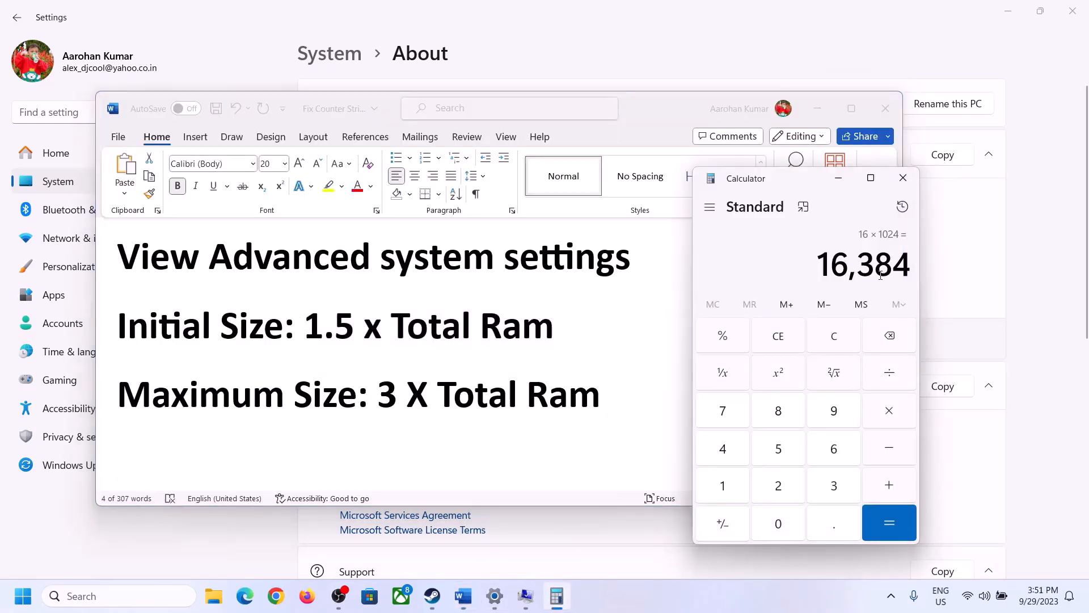
pyautogui.click(889, 412)
pyautogui.click(820, 486)
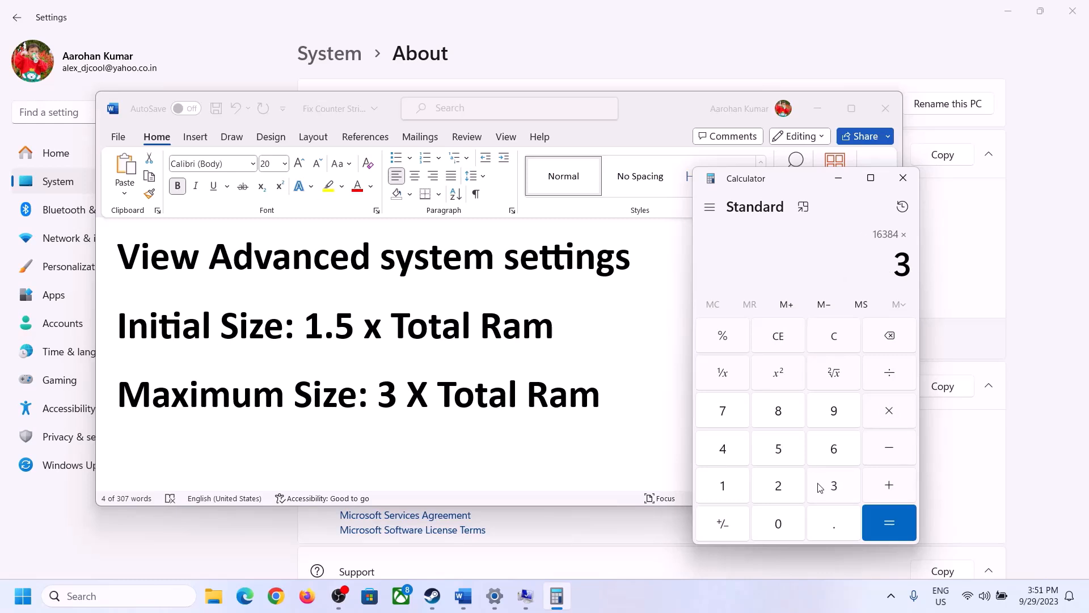
pyautogui.click(897, 520)
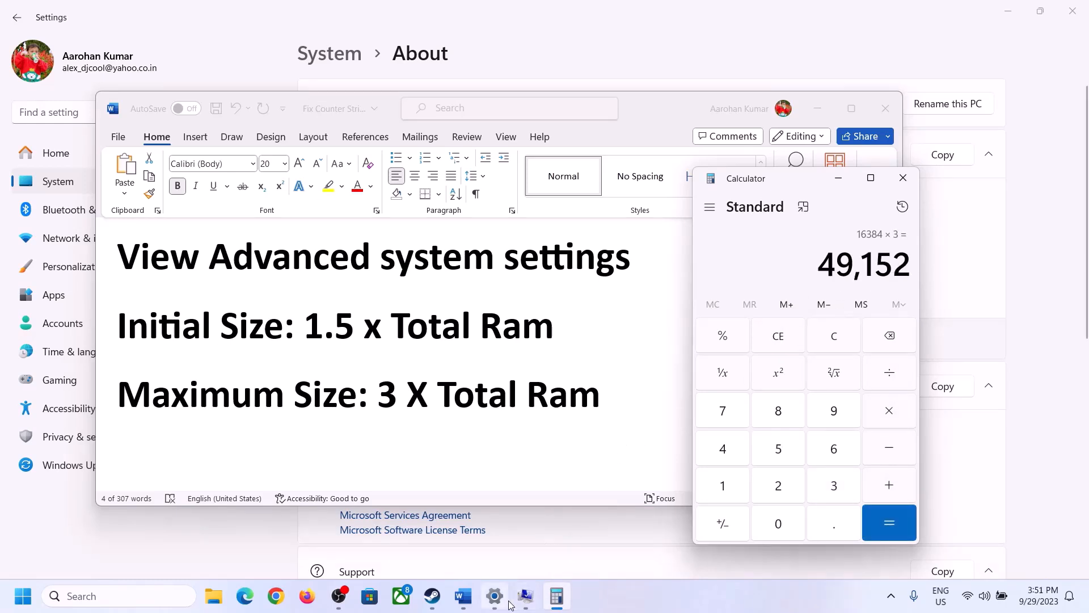
# Set the custom maximum paging file size for drive C: to 49152 MB and apply the custom size to the drive
pyautogui.click(567, 492)
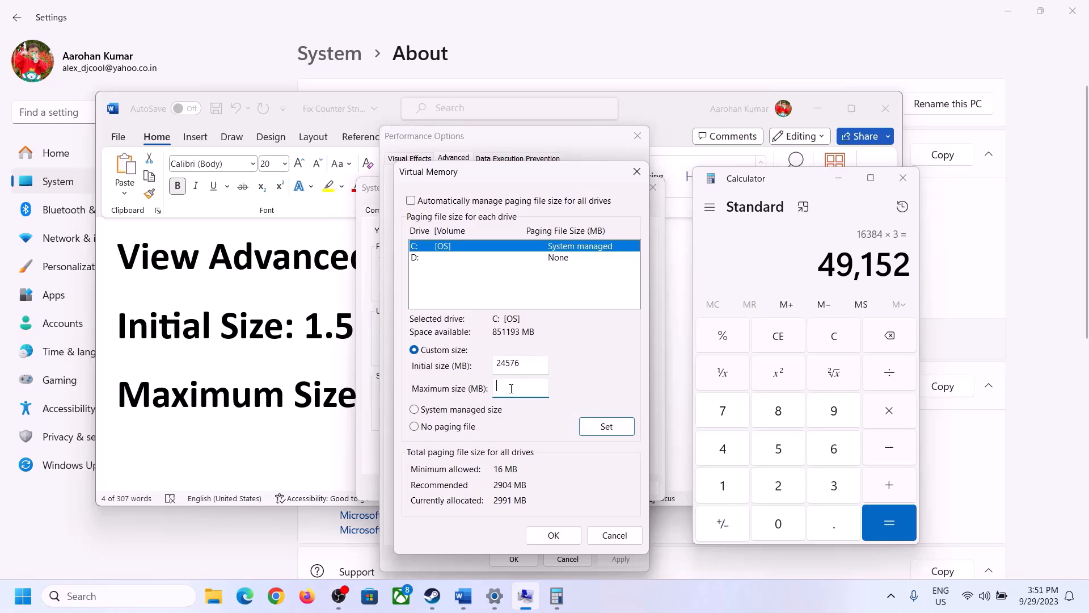
pyautogui.write('49152')
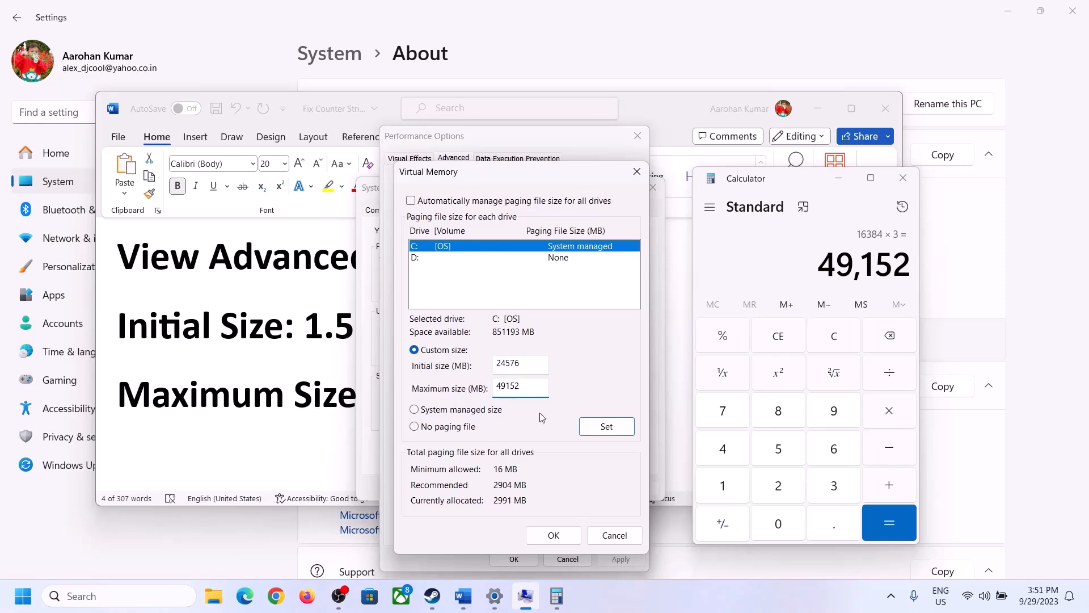
pyautogui.click(606, 429)
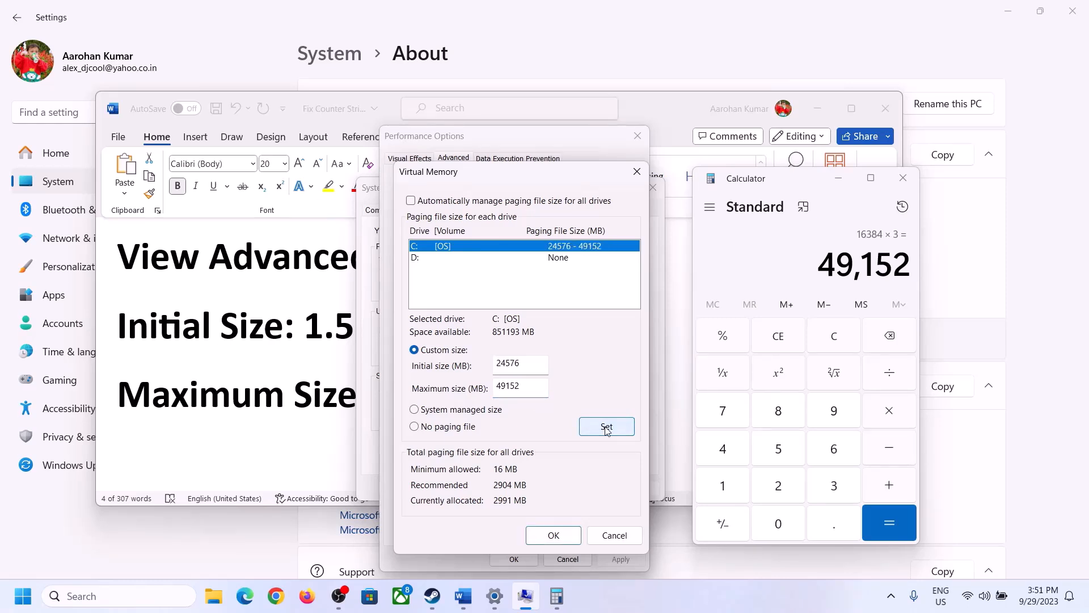
# Confirm the Virtual Memory, Performance Options and System Properties dialogs and dismiss the restart prompt without restarting
pyautogui.click(554, 535)
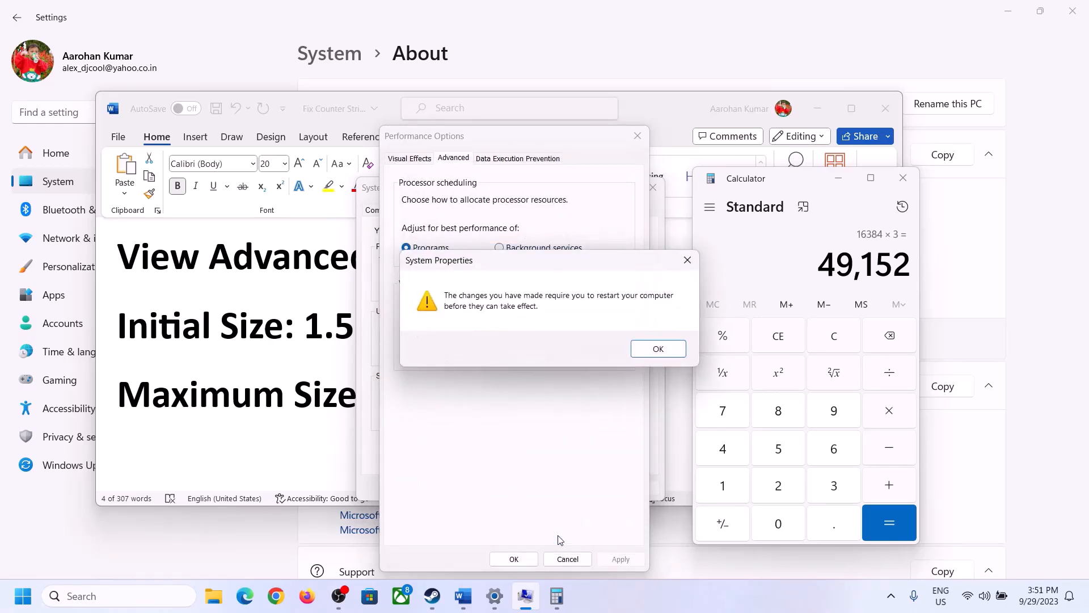
pyautogui.click(676, 351)
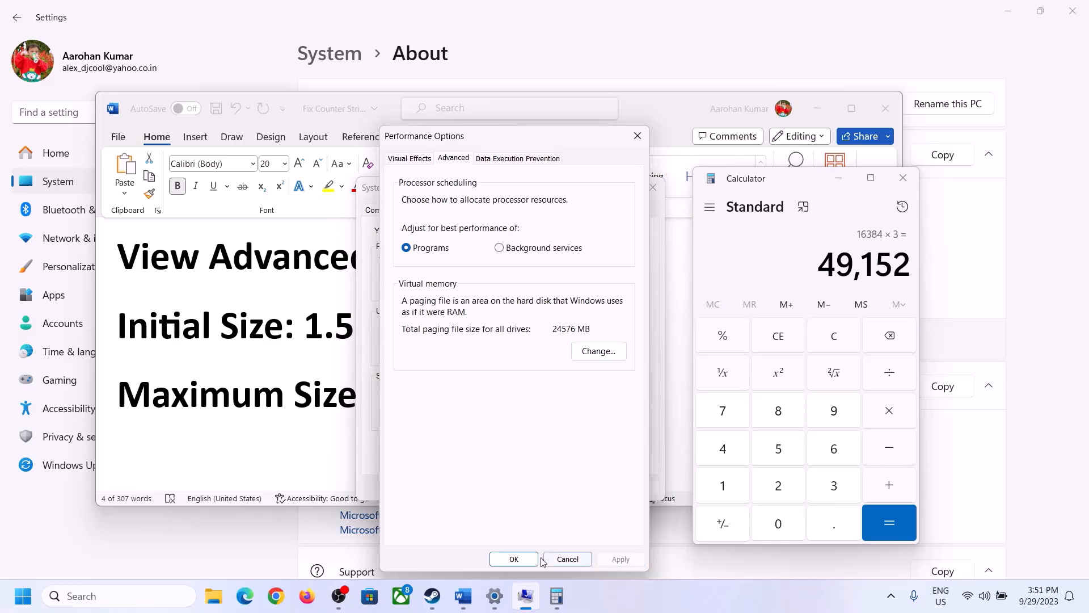
pyautogui.click(514, 559)
pyautogui.click(515, 487)
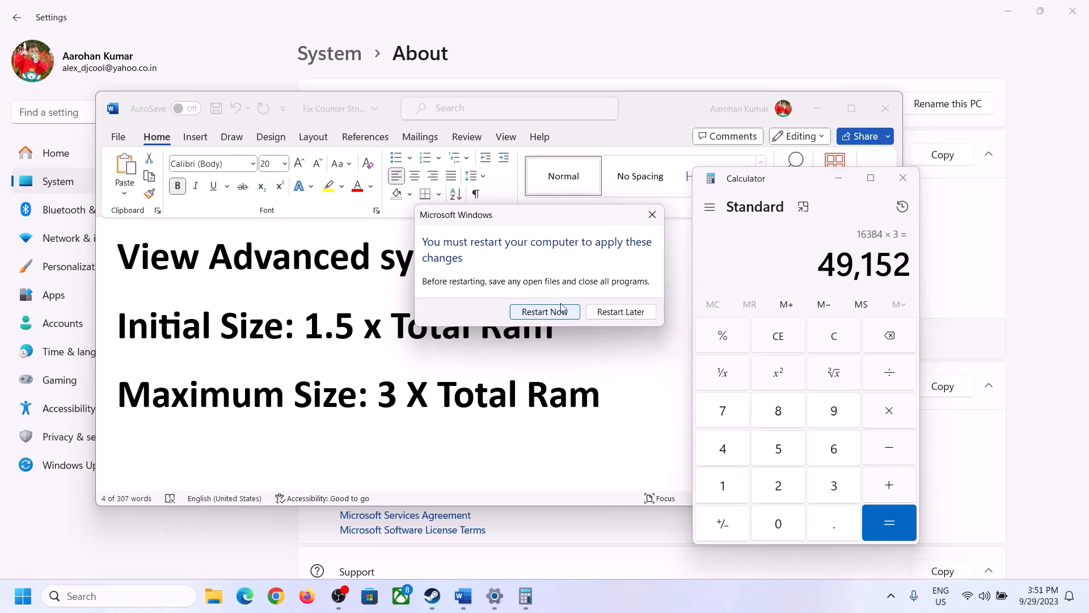
pyautogui.click(652, 215)
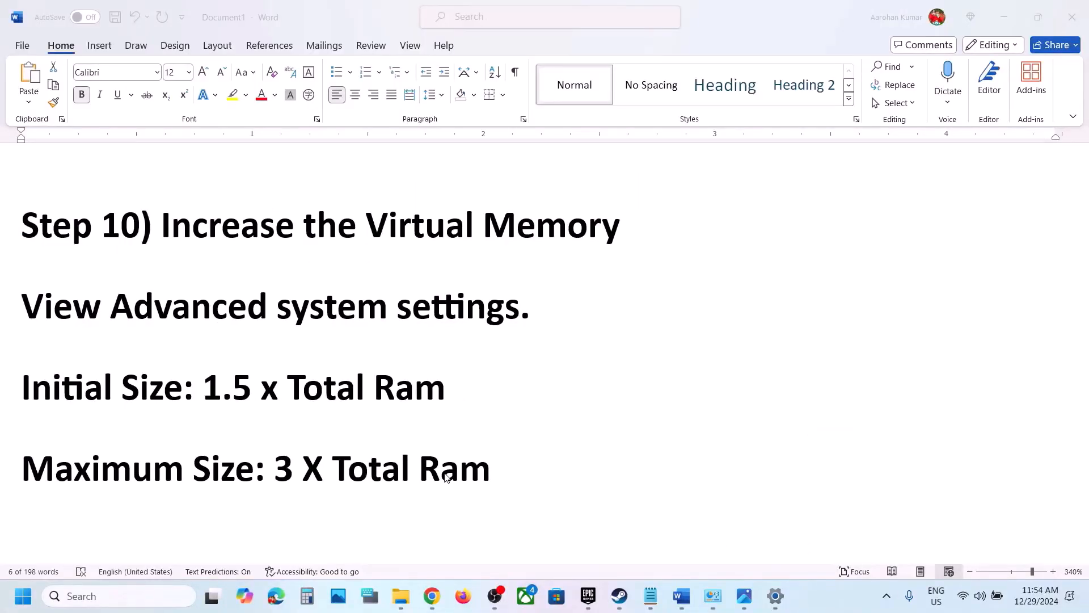
# Copy the Visual C++ link under Step 11 of the Word notes and open it in a new Chrome tab
pyautogui.scroll(-8, 446, 478)
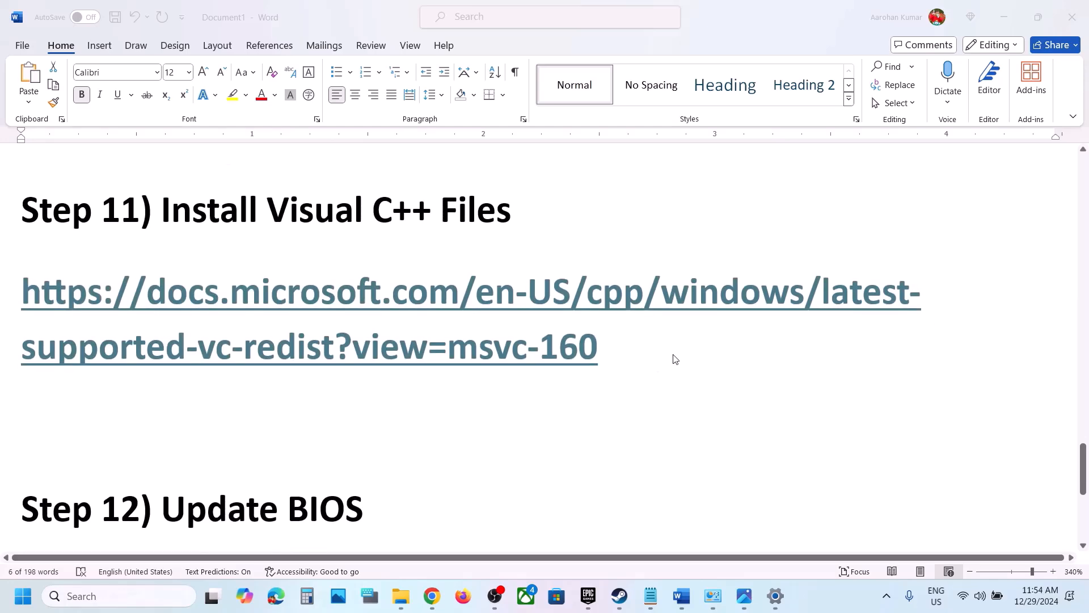
pyautogui.click(613, 351)
pyautogui.moveTo(627, 346); pyautogui.dragTo(9, 288)
pyautogui.hotkey('ctrl', 'c')
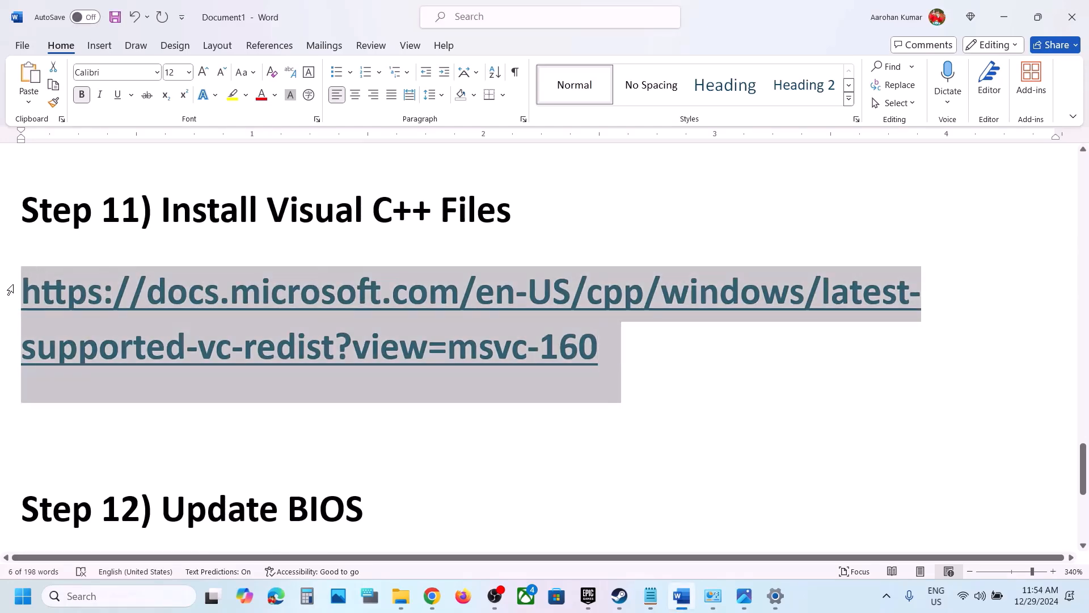
pyautogui.click(432, 595)
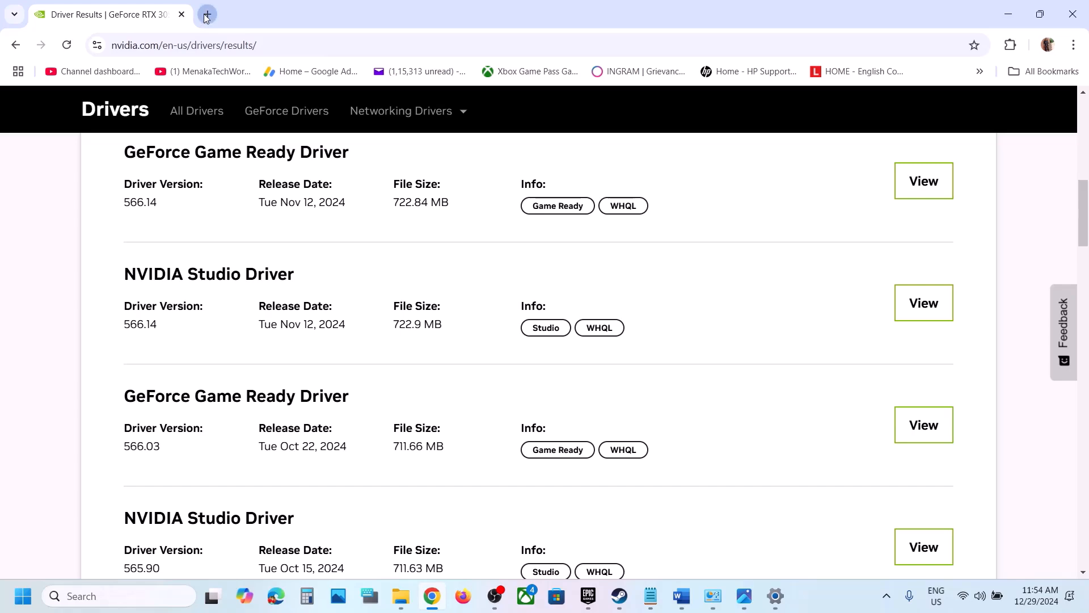
pyautogui.click(205, 16)
pyautogui.hotkey('ctrl', 'v')
pyautogui.press('Return')
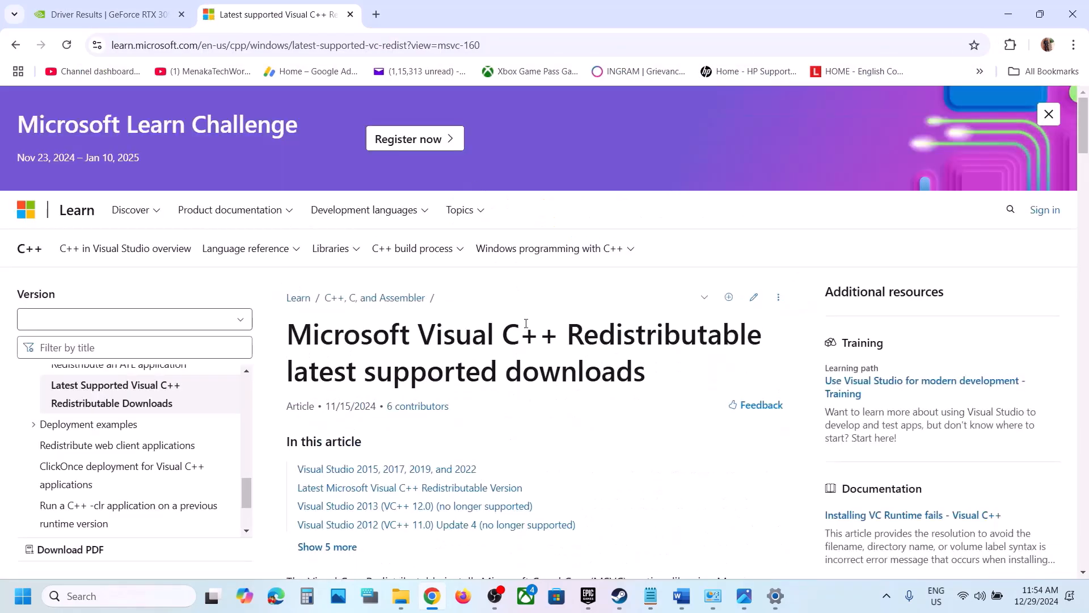
# Download the latest X86 Visual C++ Redistributable from the Microsoft page, run the installer and repair the existing installation
pyautogui.scroll(-10, 526, 327)
pyautogui.scroll(2, 526, 327)
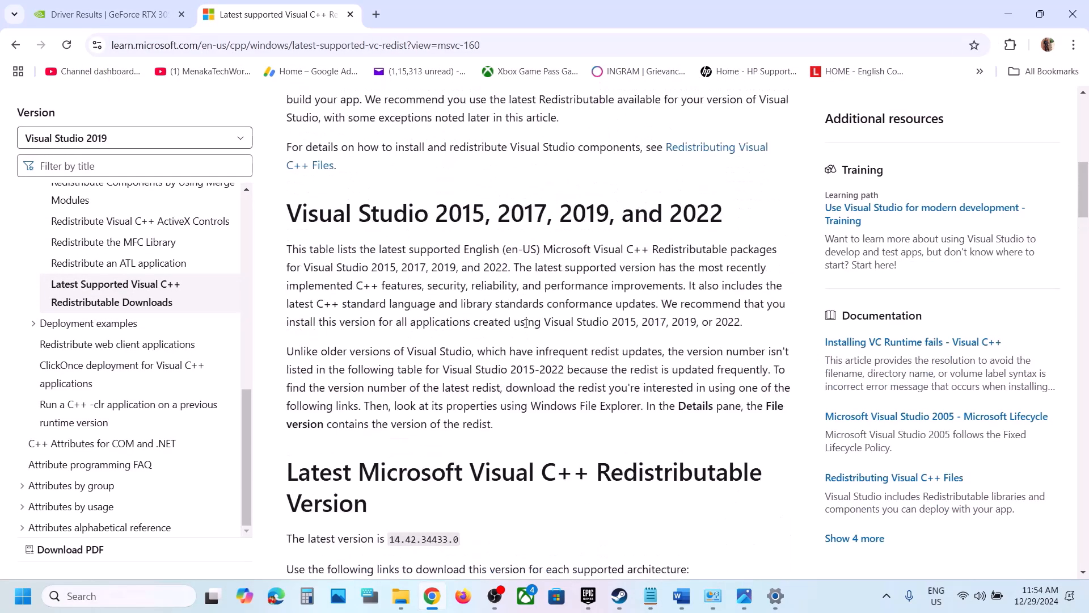
pyautogui.moveTo(467, 221); pyautogui.dragTo(669, 253)
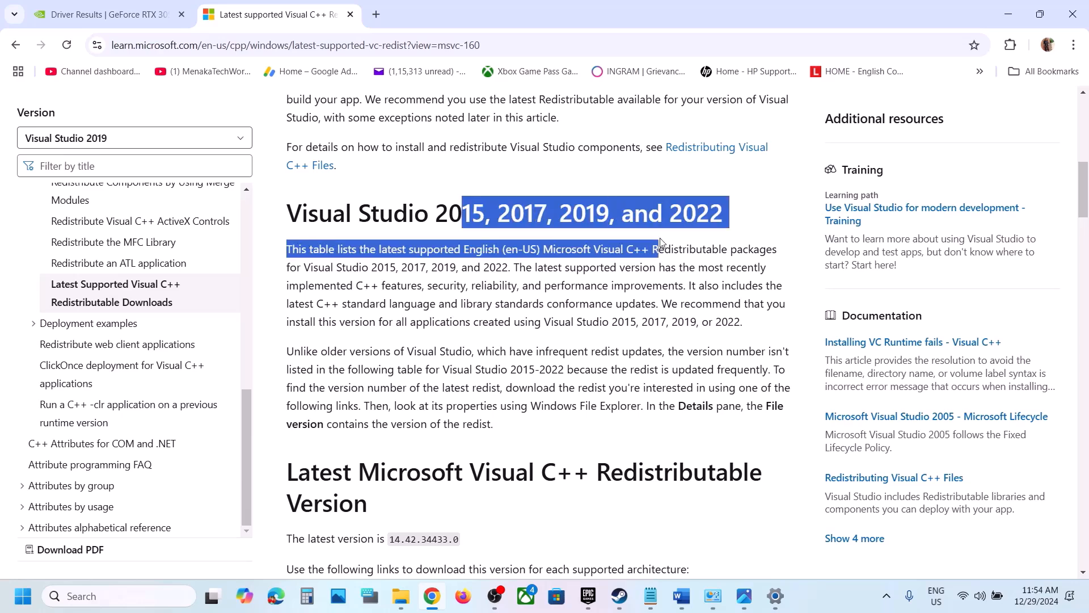
pyautogui.scroll(-6, 333, 367)
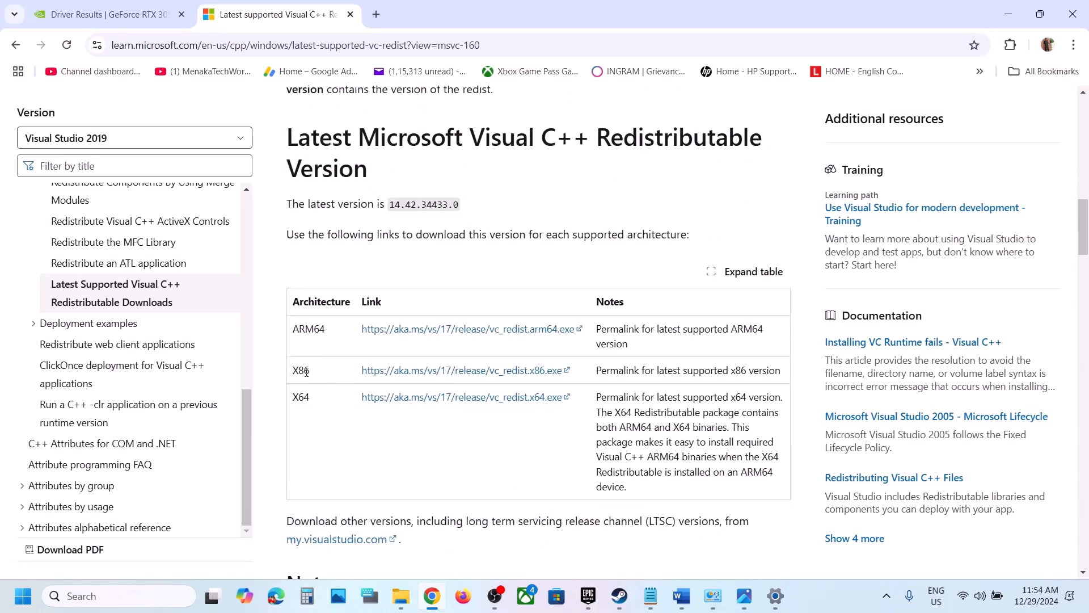
pyautogui.doubleClick(306, 371)
pyautogui.doubleClick(300, 397)
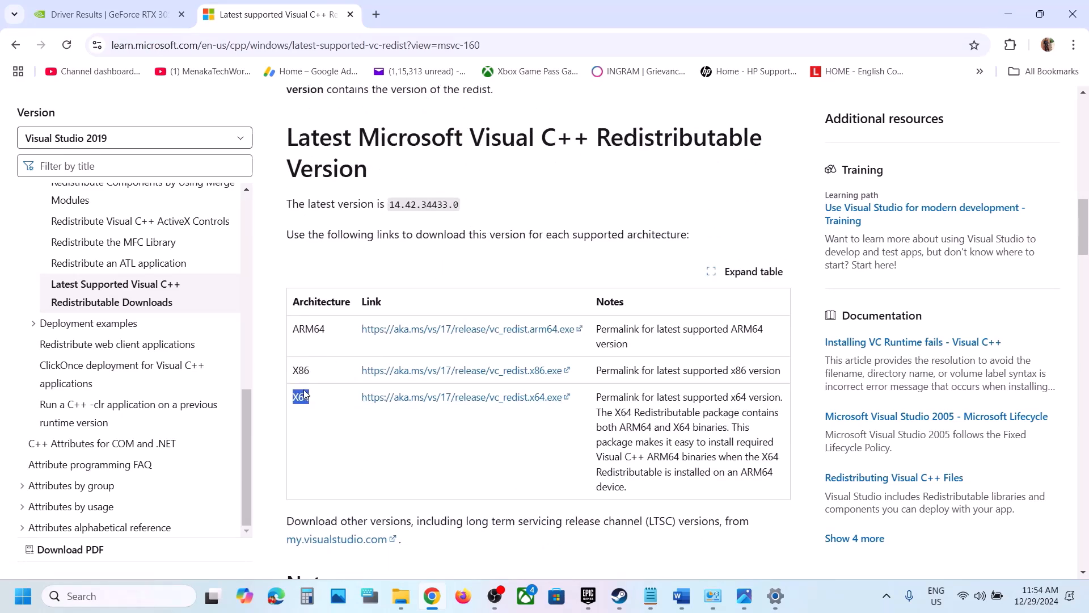
pyautogui.click(478, 371)
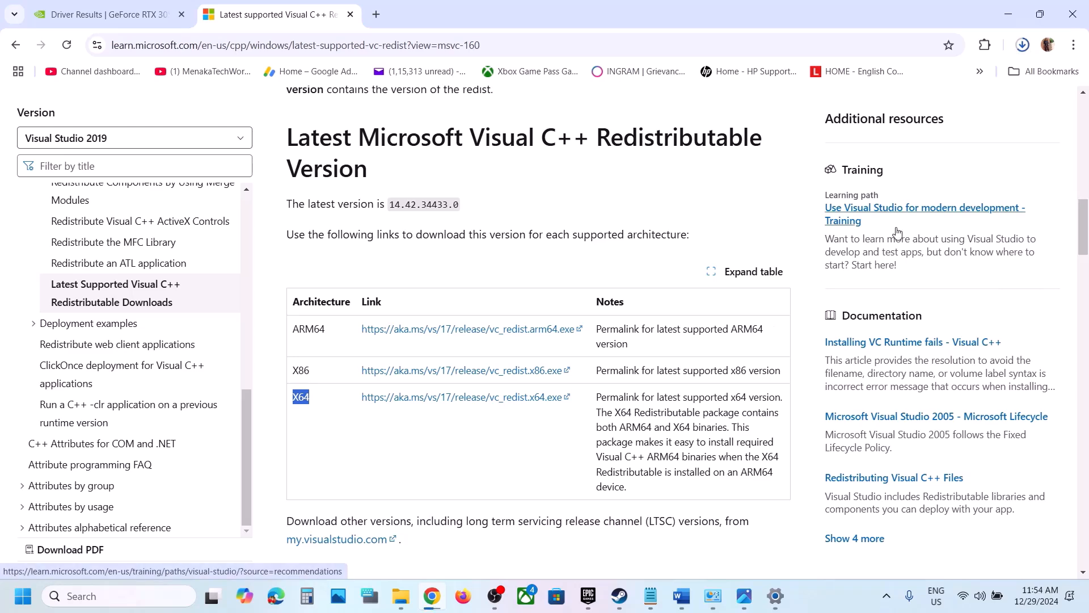
pyautogui.click(885, 83)
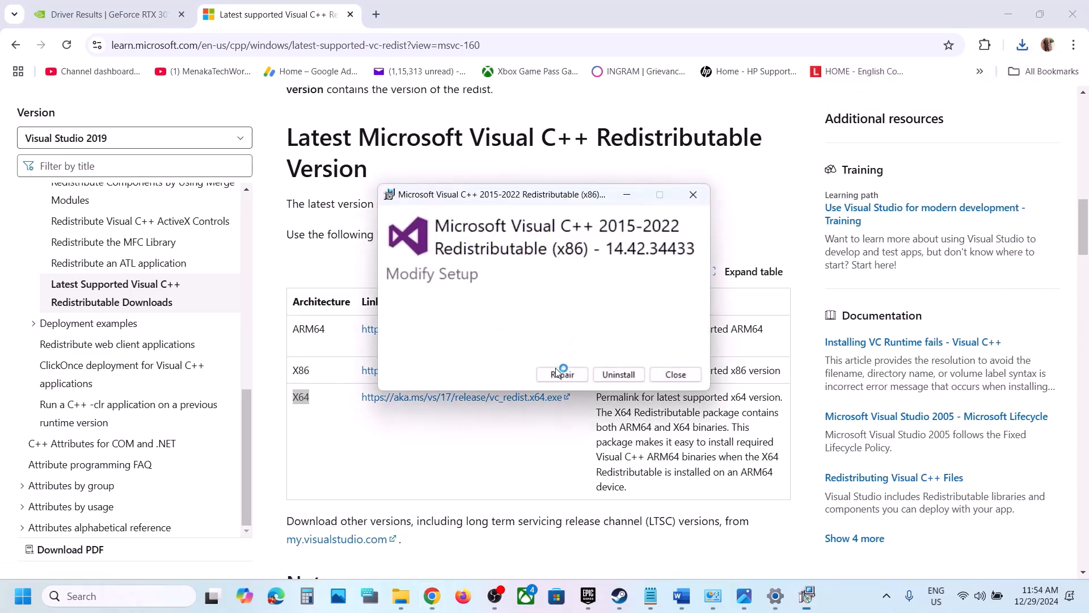
pyautogui.click(562, 374)
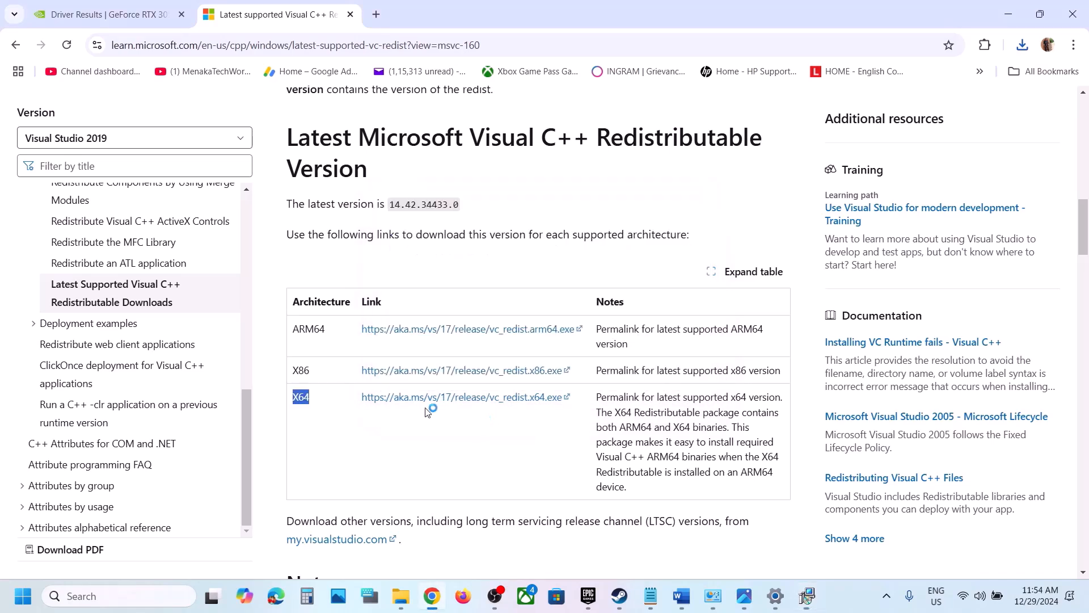
# Download the latest X64 Visual C++ Redistributable, run the downloaded installer and repair the existing installation
pyautogui.click(302, 401)
pyautogui.doubleClick(303, 401)
pyautogui.click(545, 400)
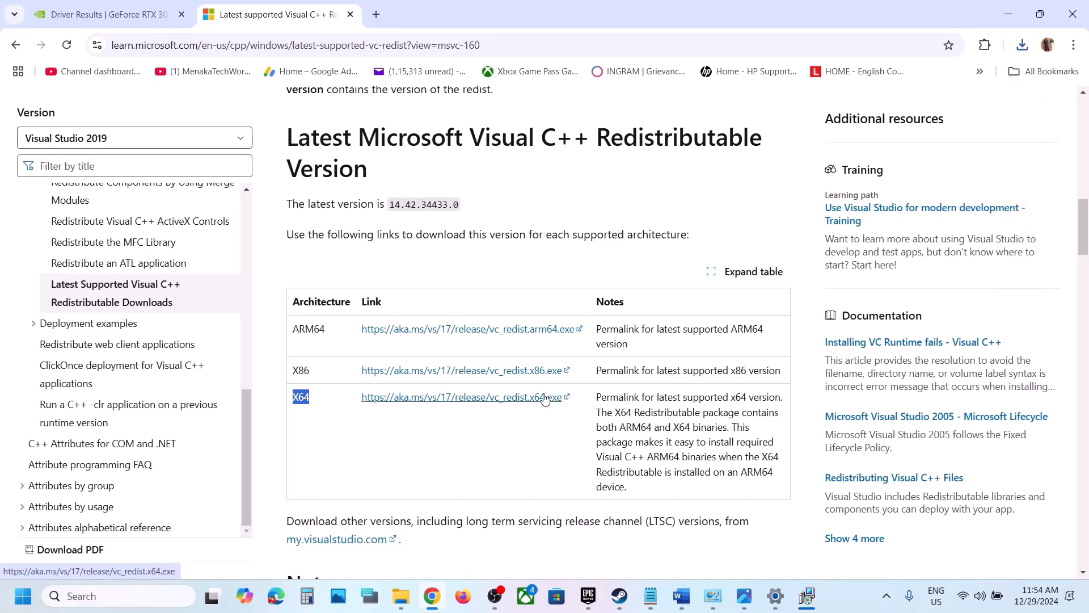
pyautogui.click(1021, 43)
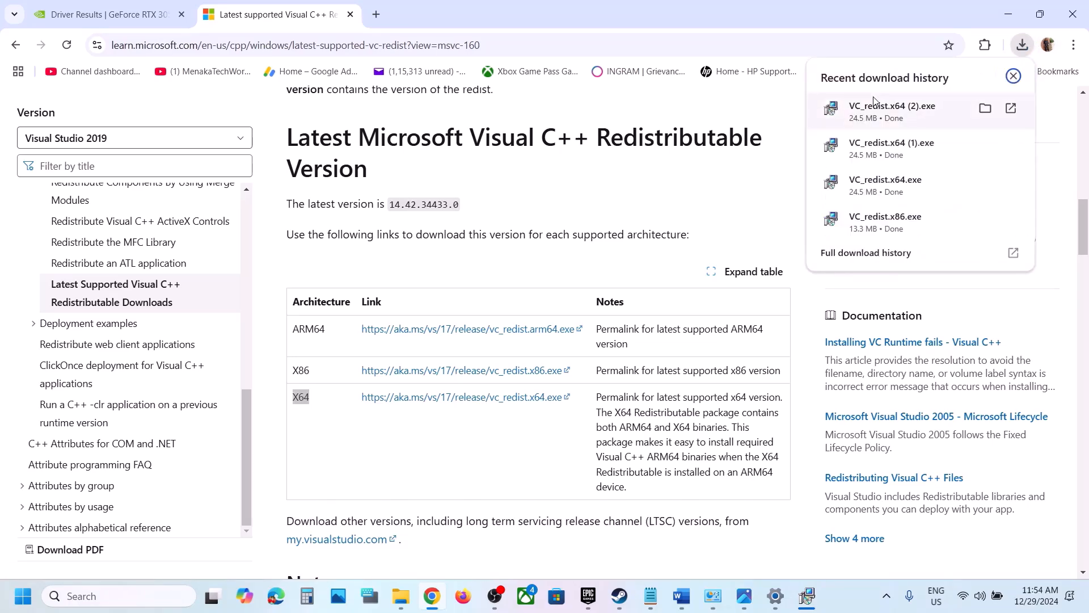
pyautogui.click(873, 105)
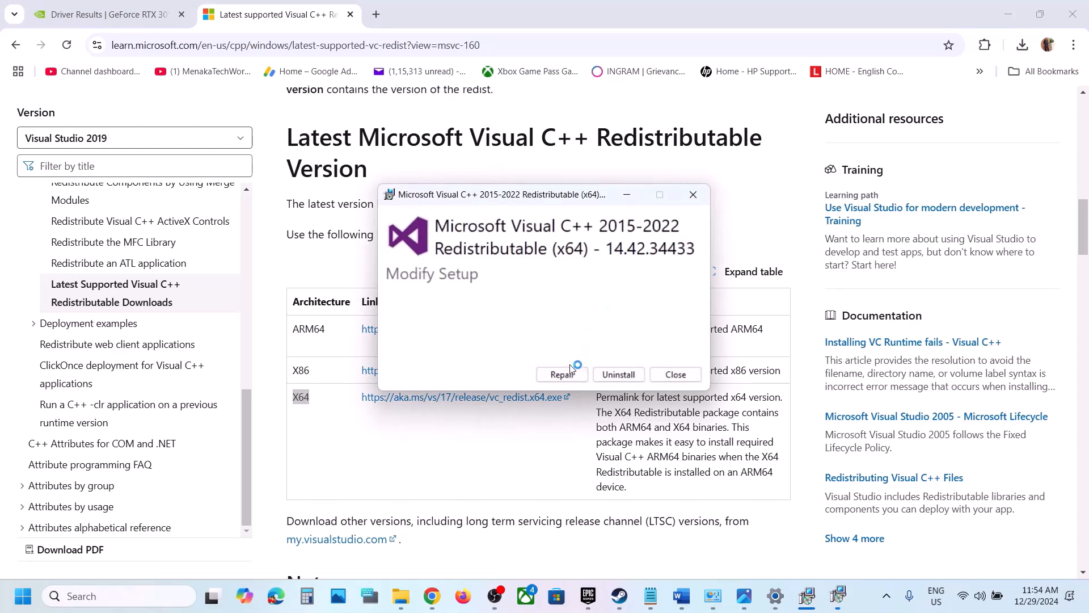
pyautogui.click(561, 373)
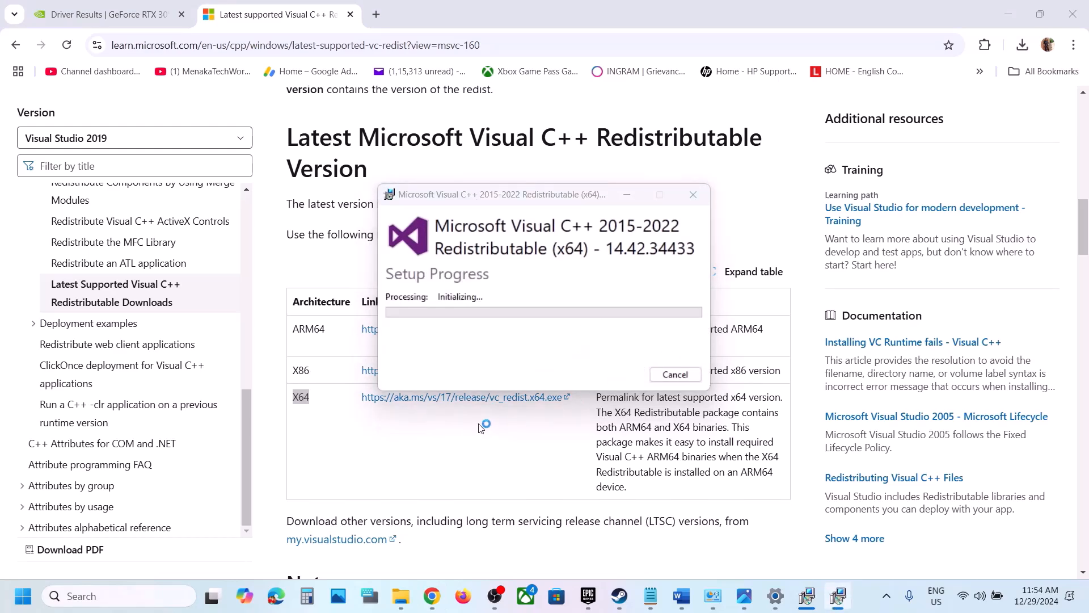
# Place the x86 and x64 Redistributable setup windows side by side and show the Windows power options for restarting
pyautogui.click(806, 594)
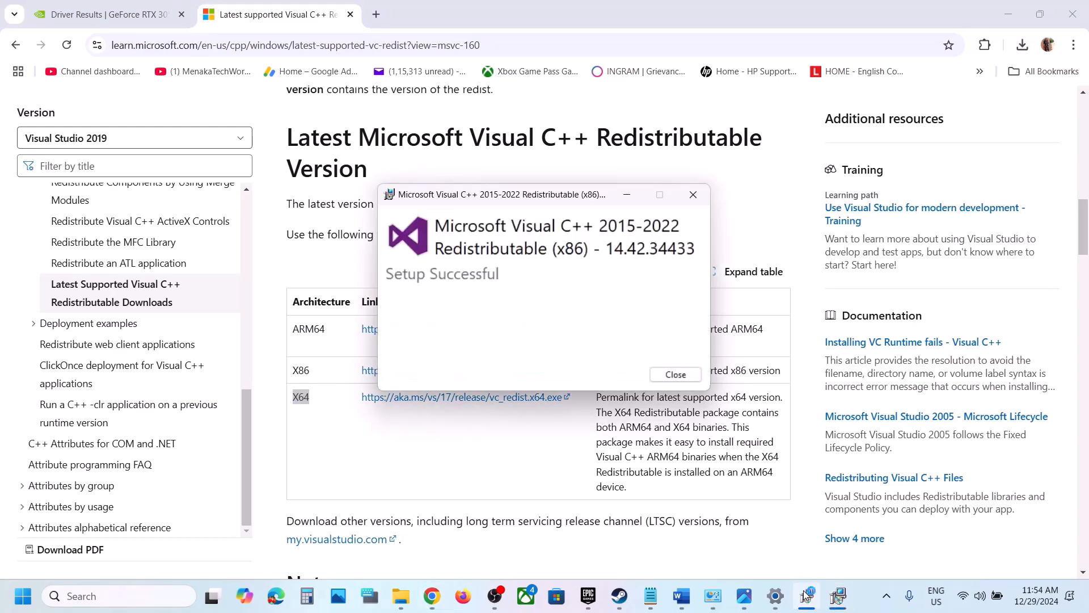
pyautogui.moveTo(583, 195); pyautogui.dragTo(440, 203)
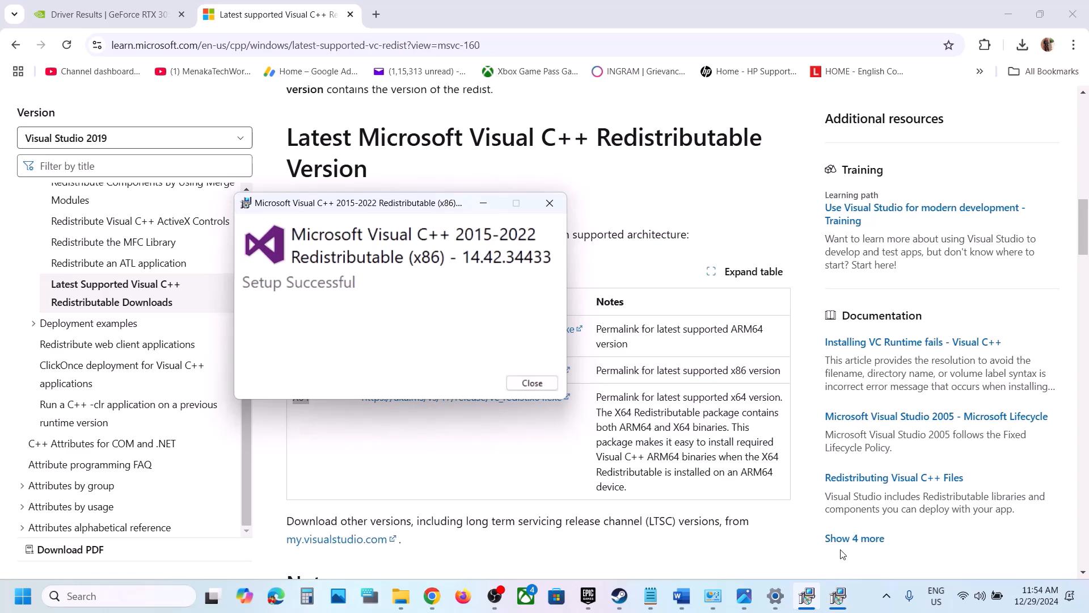
pyautogui.click(836, 594)
pyautogui.moveTo(567, 194); pyautogui.dragTo(764, 235)
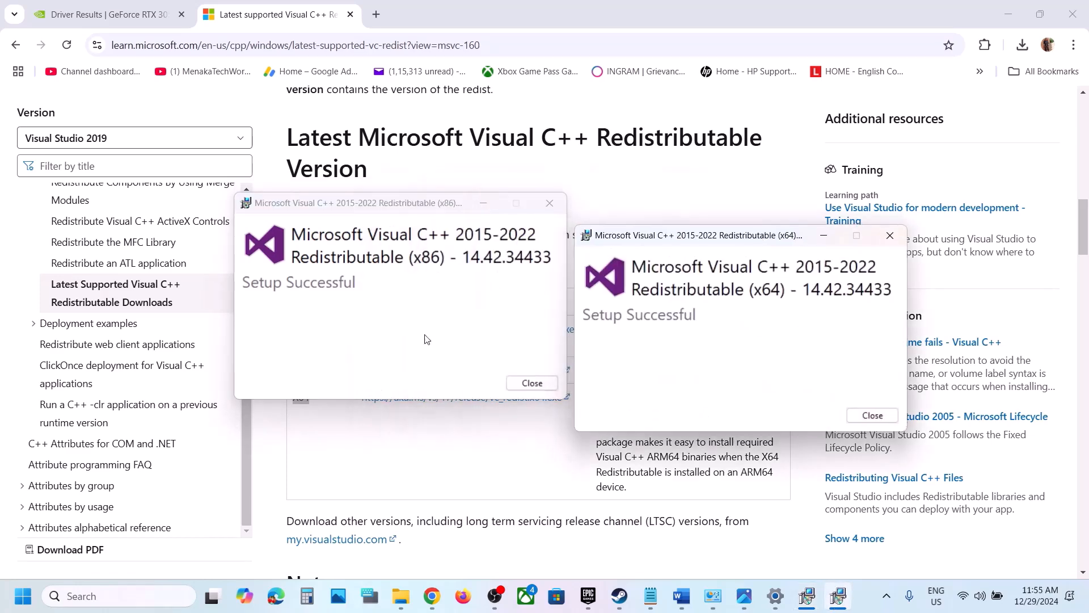
pyautogui.press('super')
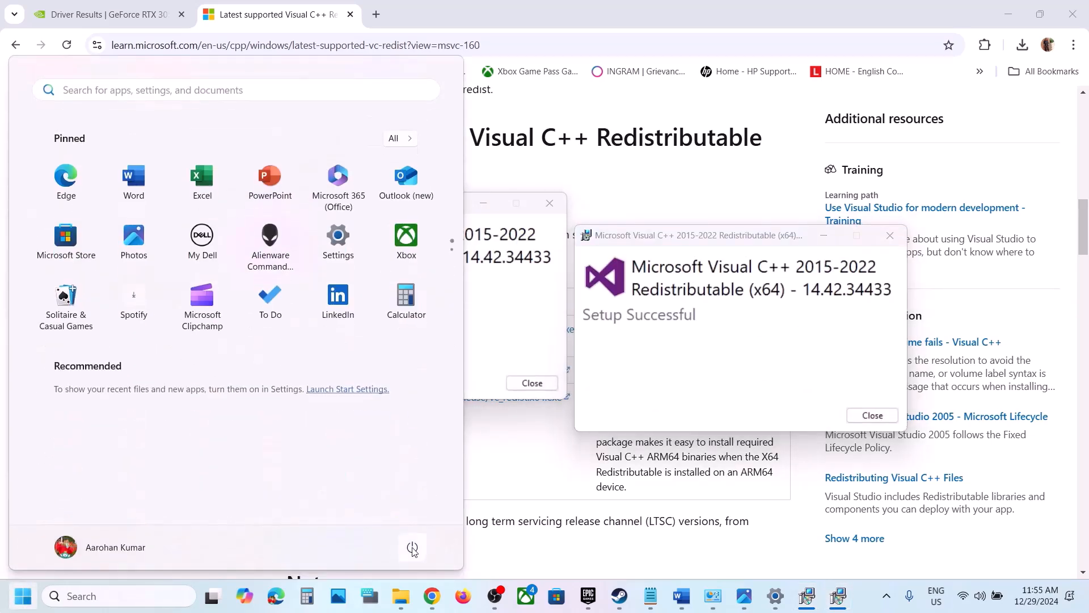
pyautogui.click(412, 547)
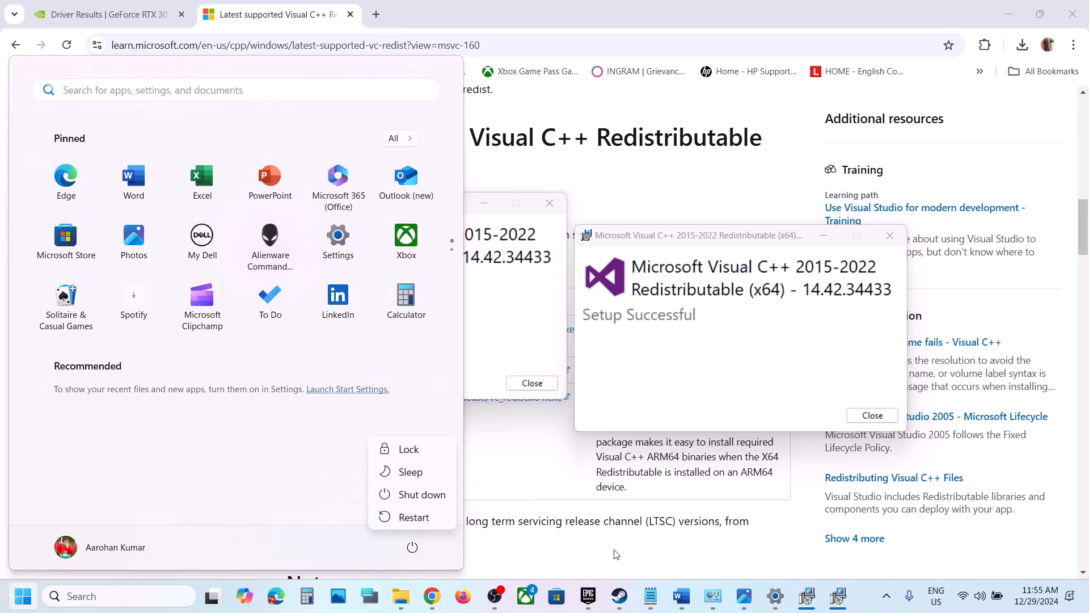
# View the HOT WHEELS UNLEASHED page in Steam and return to the Word notes at Step 12, Update BIOS
pyautogui.click(619, 595)
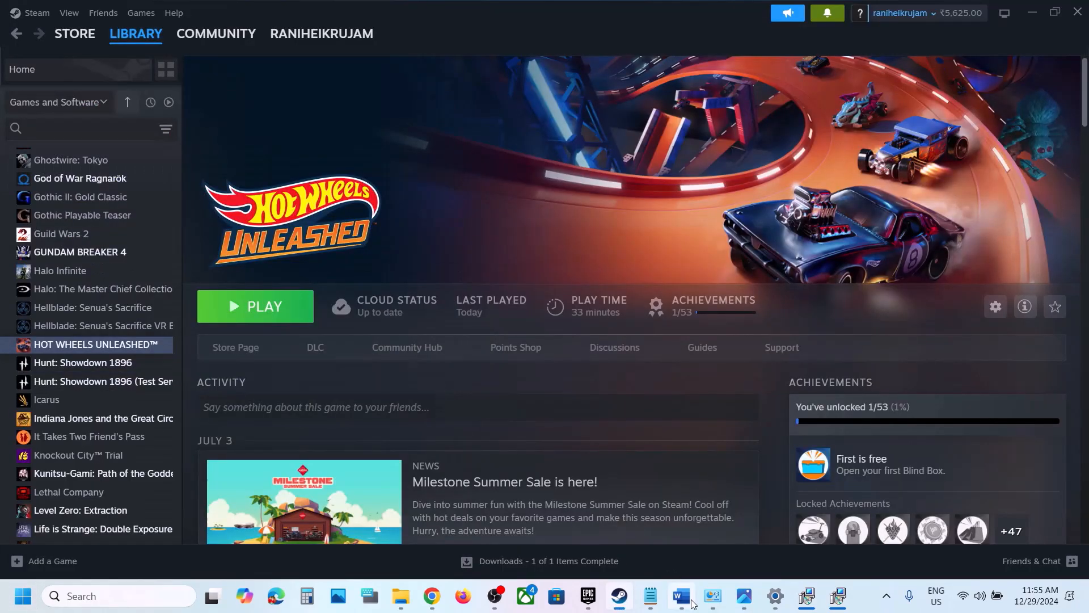
pyautogui.click(681, 596)
pyautogui.scroll(-2, 471, 376)
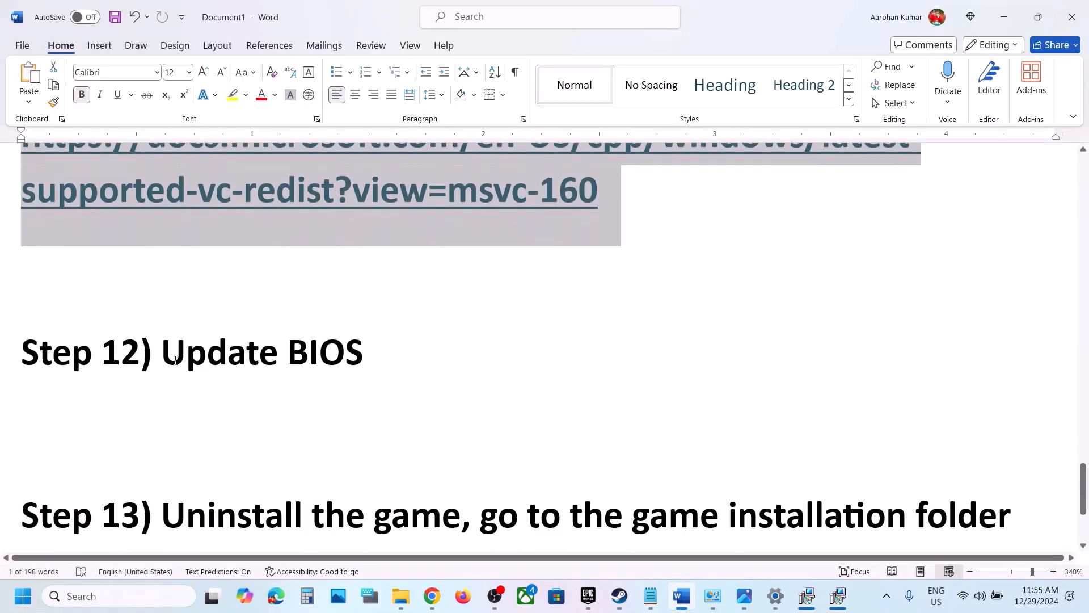
# Highlight "Update BIOS" in Step 12 of the notes and check the laptop's battery charge in the Windows quick settings
pyautogui.moveTo(179, 361); pyautogui.dragTo(366, 352)
pyautogui.click(365, 352)
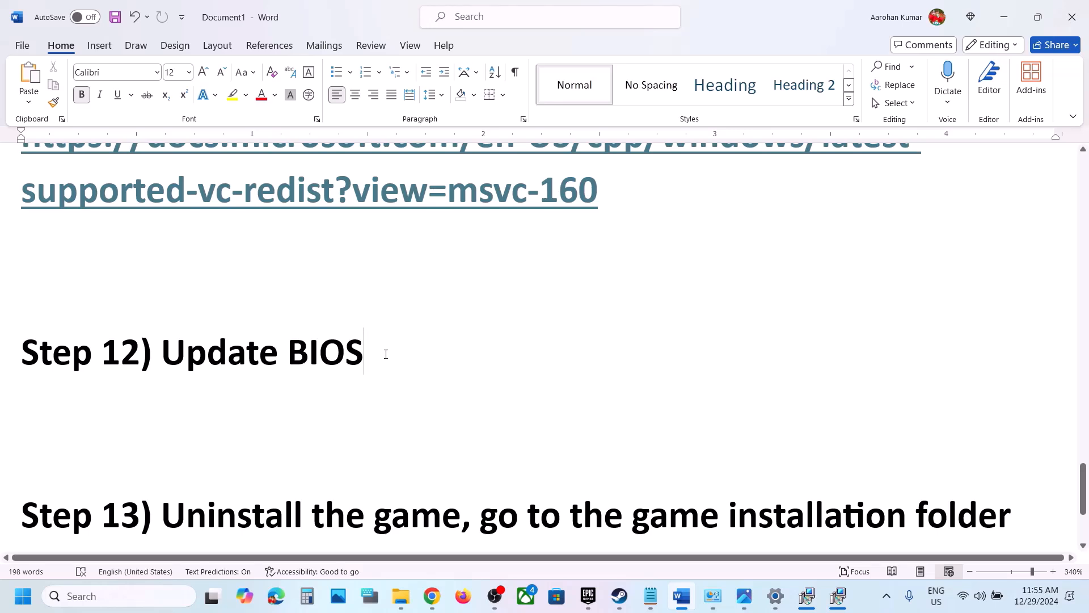
pyautogui.moveTo(224, 336); pyautogui.dragTo(433, 353)
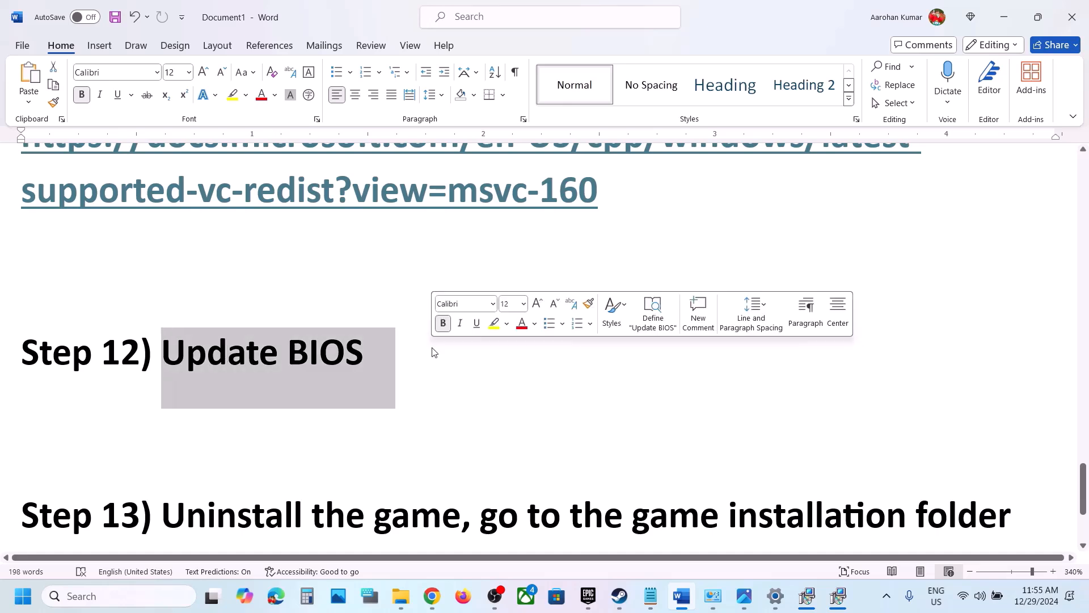
pyautogui.click(988, 596)
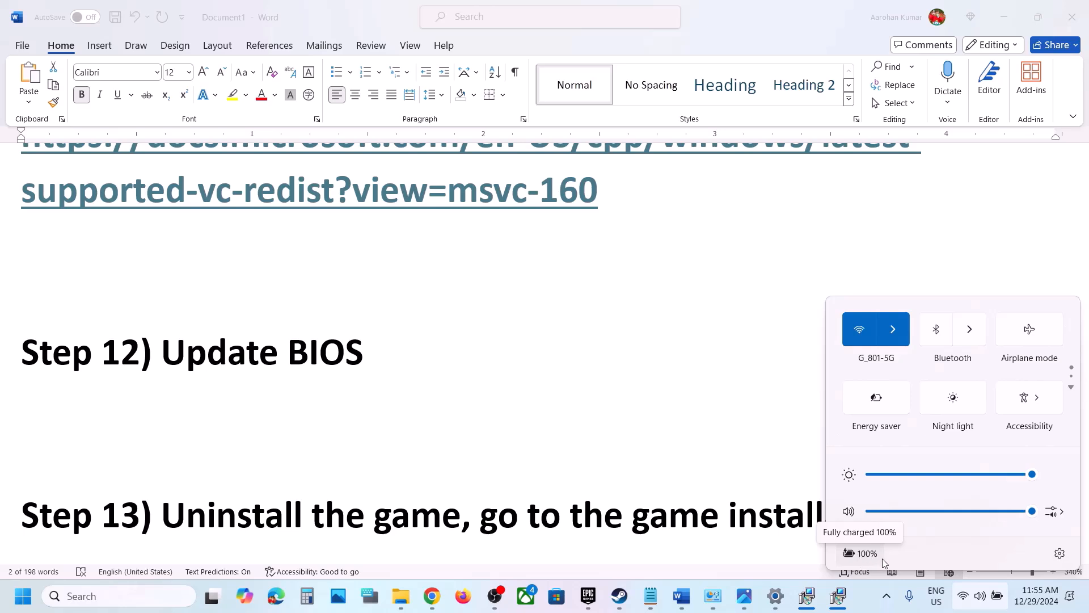
pyautogui.click(622, 492)
# Highlight the uninstall and folder deletion instruction in Step 13, and show the Uninstall option for HOT WHEELS UNLEASHED in Steam without running it
pyautogui.scroll(-3, 414, 450)
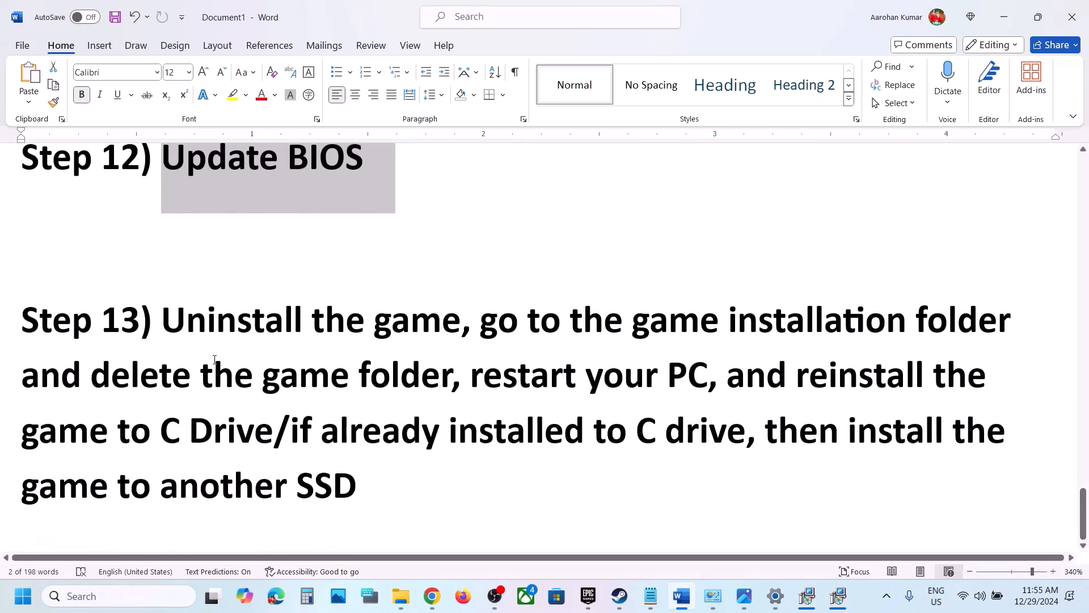
pyautogui.moveTo(170, 329); pyautogui.dragTo(439, 383)
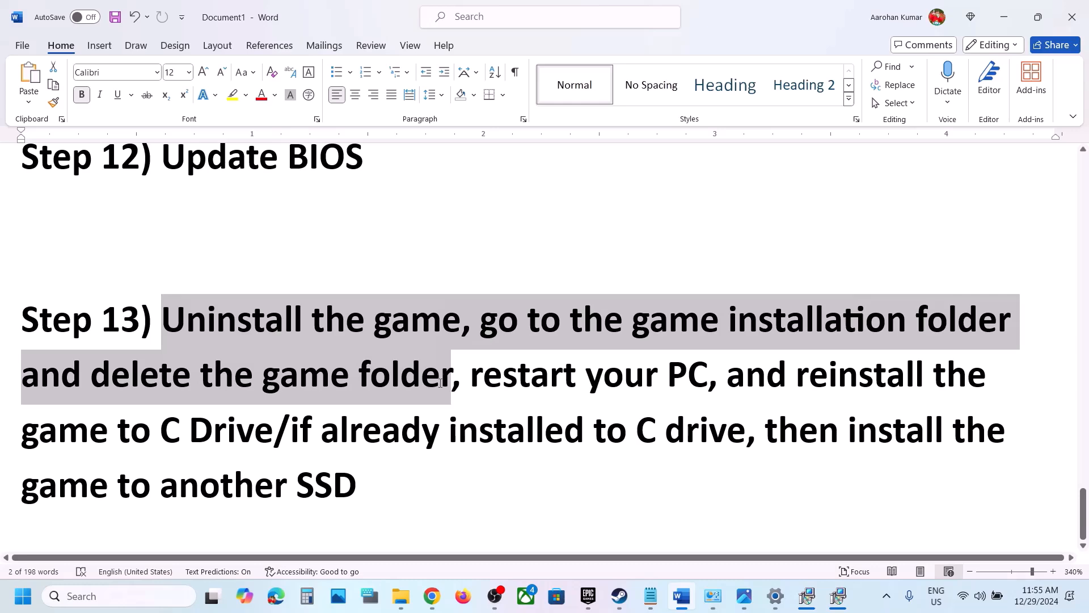
pyautogui.click(618, 600)
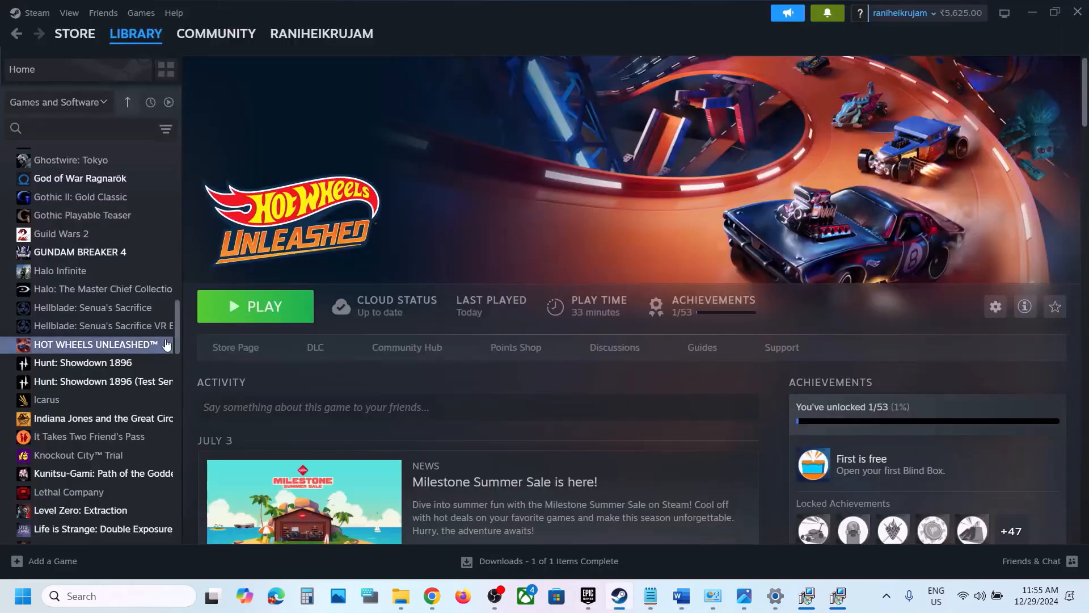
pyautogui.rightClick(158, 344)
pyautogui.moveTo(233, 425)
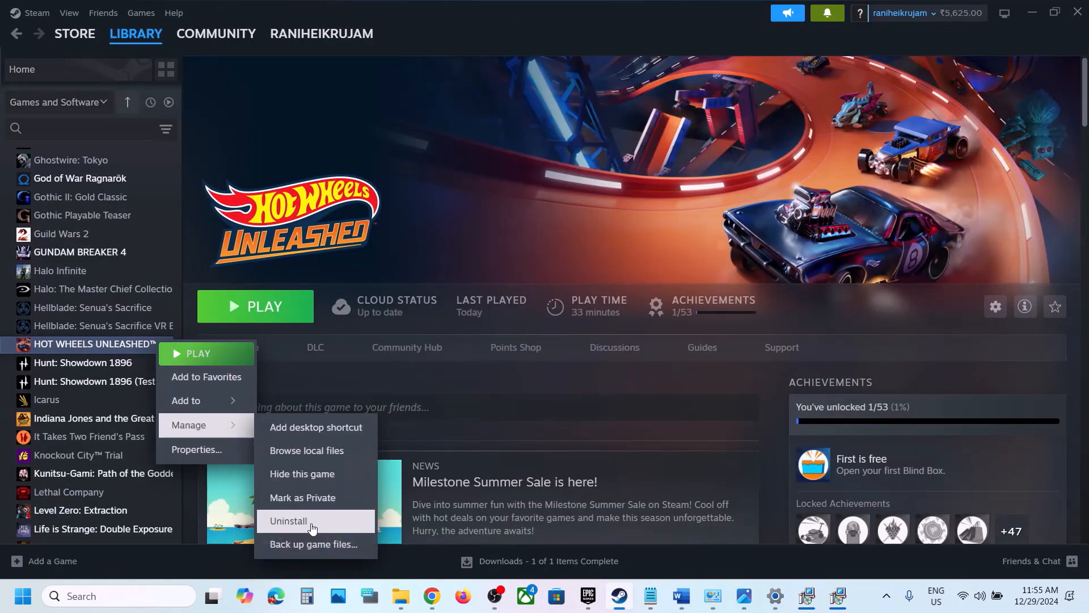
pyautogui.click(681, 595)
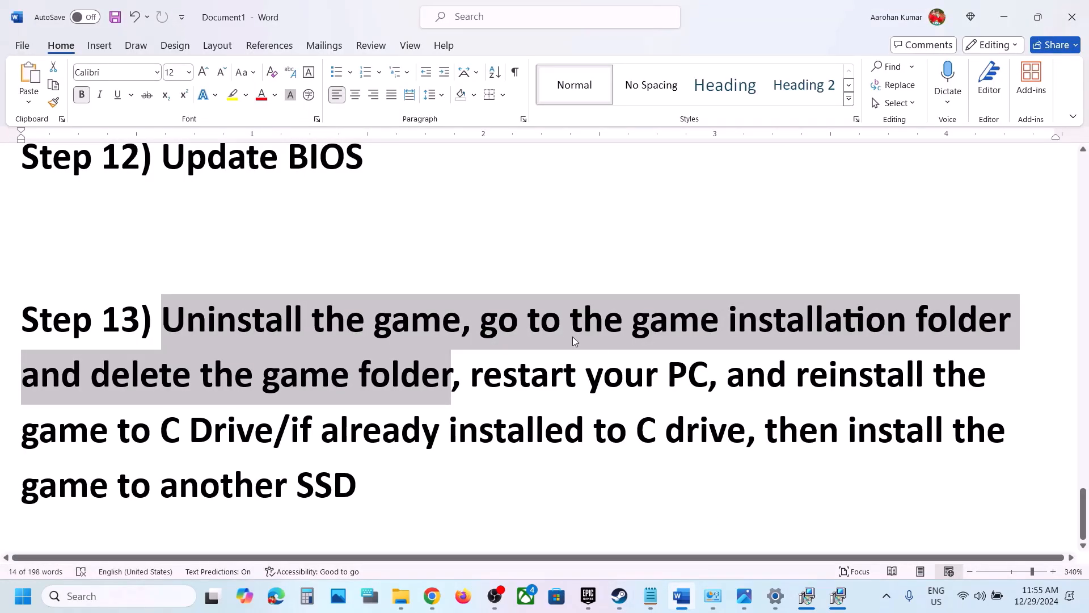
# Highlight Step 13's instructions on reinstalling to C Drive or another SSD, and return to the HOT WHEELS UNLEASHED page in Steam
pyautogui.click(79, 400)
pyautogui.moveTo(90, 377); pyautogui.dragTo(277, 439)
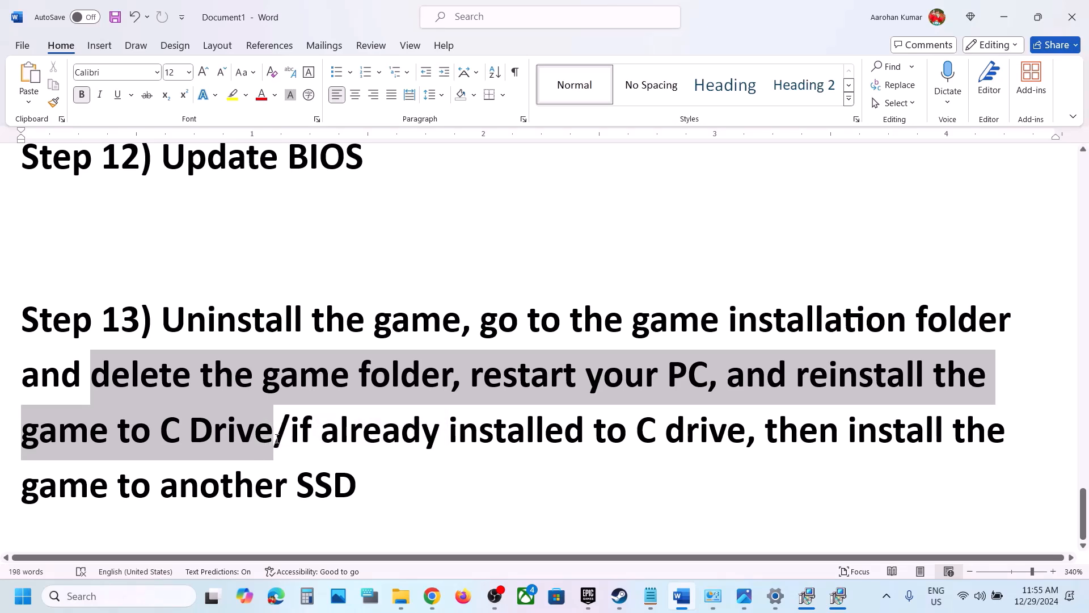
pyautogui.moveTo(291, 438); pyautogui.dragTo(373, 489)
pyautogui.click(370, 488)
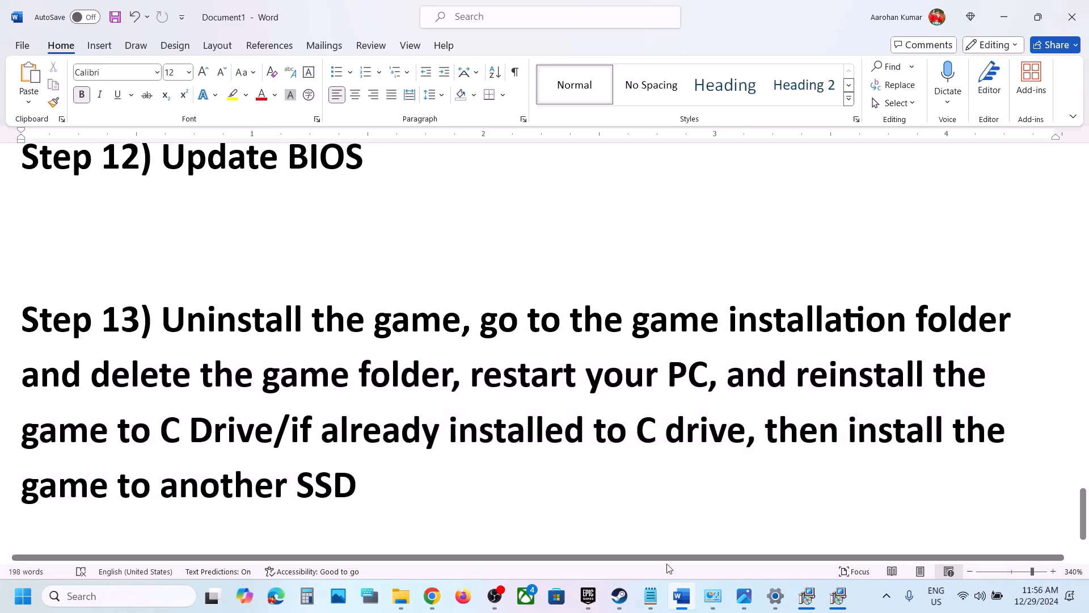
pyautogui.click(617, 601)
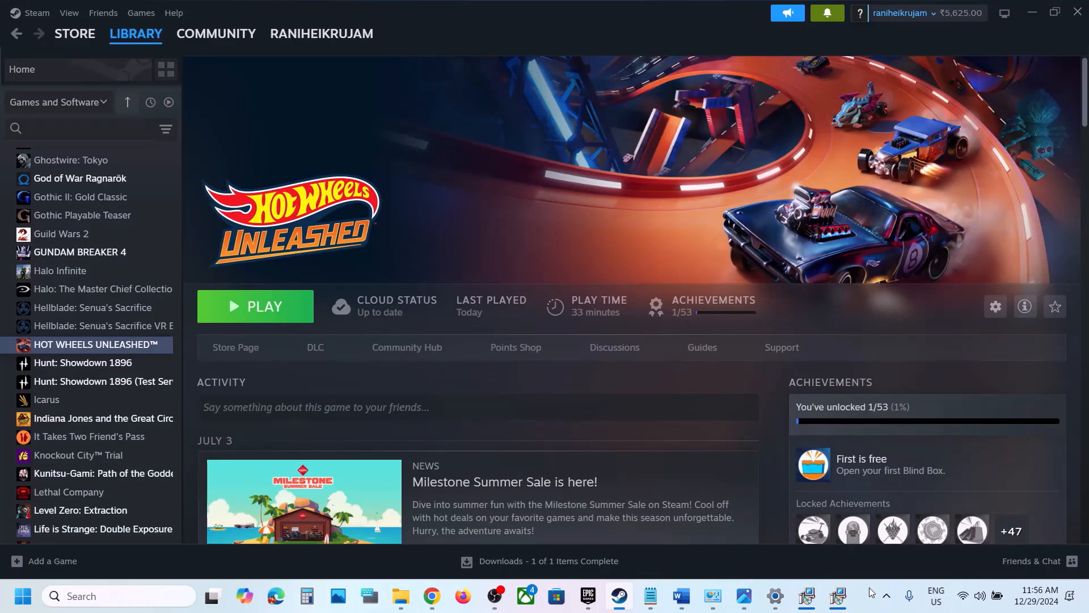
pyautogui.click(865, 604)
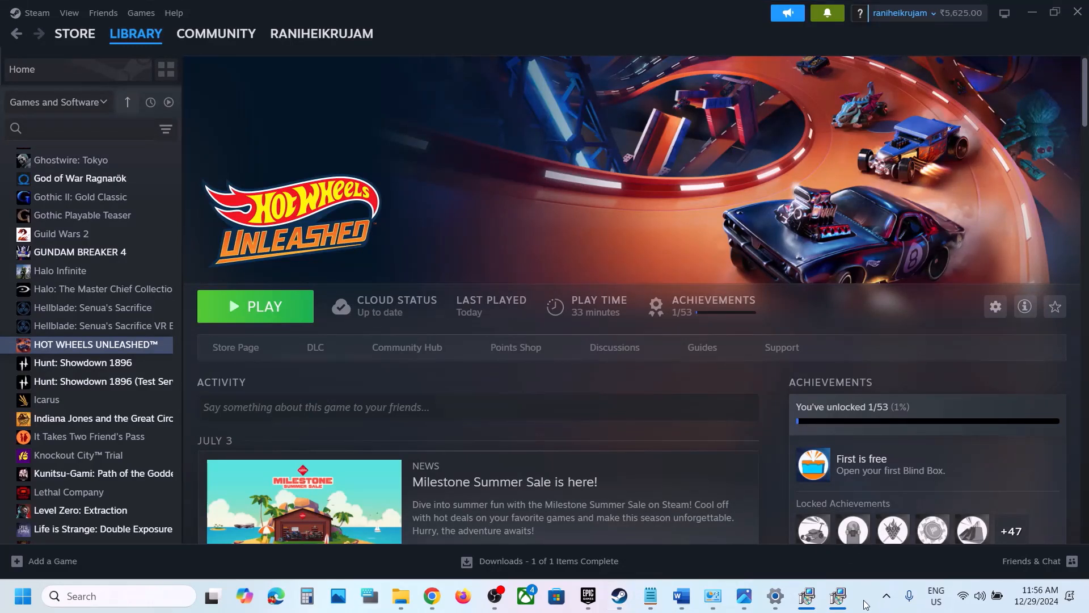